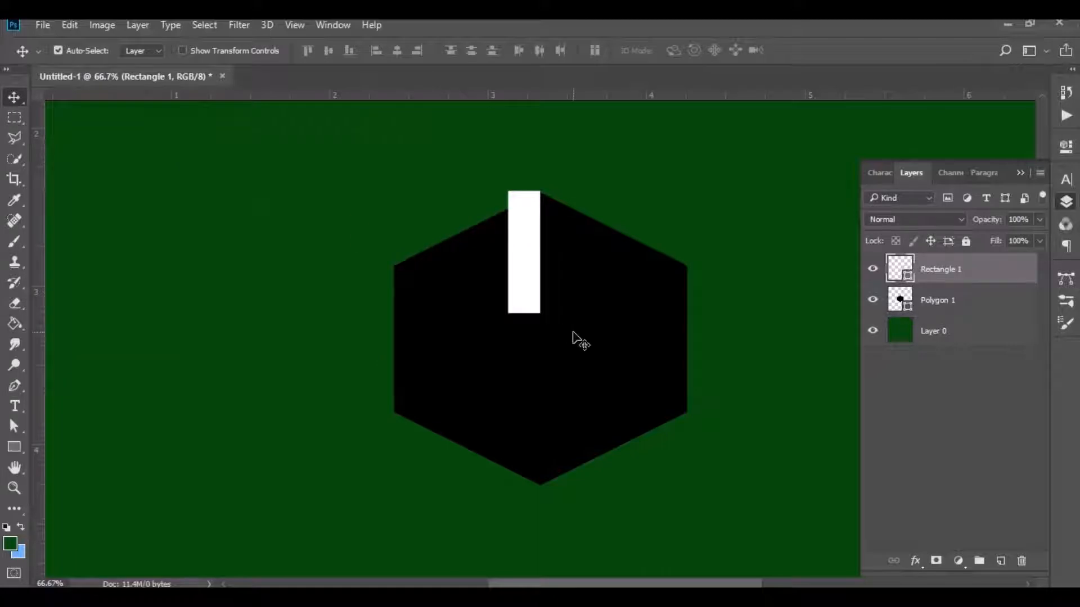
Step: Duplicate Rectangle 1, place the copy beside the original bar and lengthen it to 127.59% height
{"action": "key", "text": "ctrl+plus"}
{"action": "left_click_drag", "start_coordinate": [945, 277], "coordinate": [997, 559]}
{"action": "left_click_drag", "start_coordinate": [554, 251], "coordinate": [436, 364]}
{"action": "key", "text": "ctrl+t"}
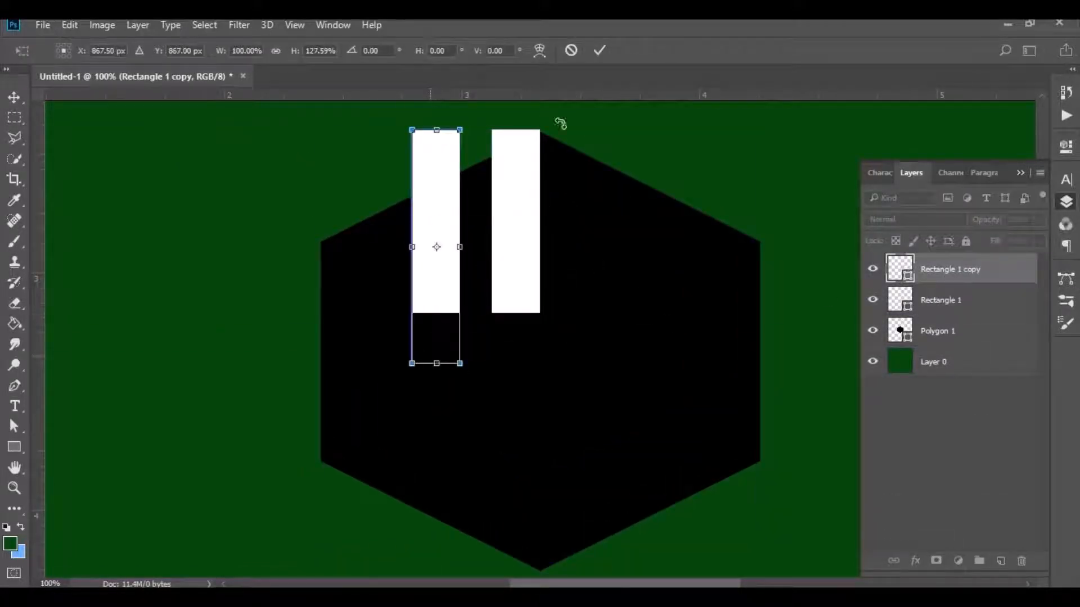
Step: Rotate the lengthened bar copy to 63.33° and fit it along the hexagon's upper-left edge
{"action": "left_click_drag", "start_coordinate": [453, 145], "coordinate": [525, 228]}
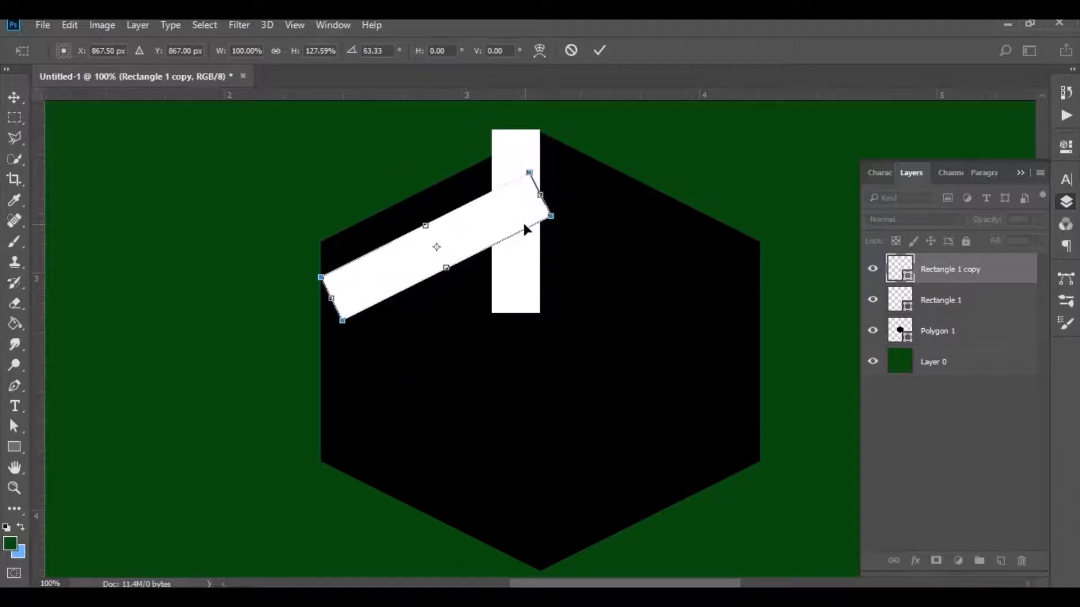
{"action": "left_click_drag", "start_coordinate": [459, 216], "coordinate": [448, 188]}
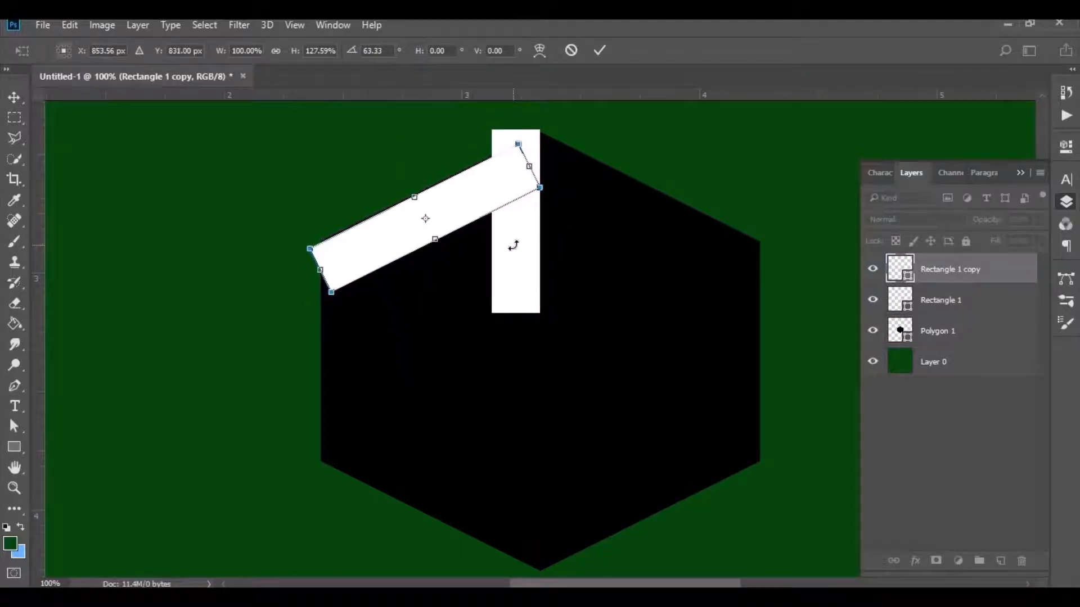
{"action": "left_click", "coordinate": [599, 51]}
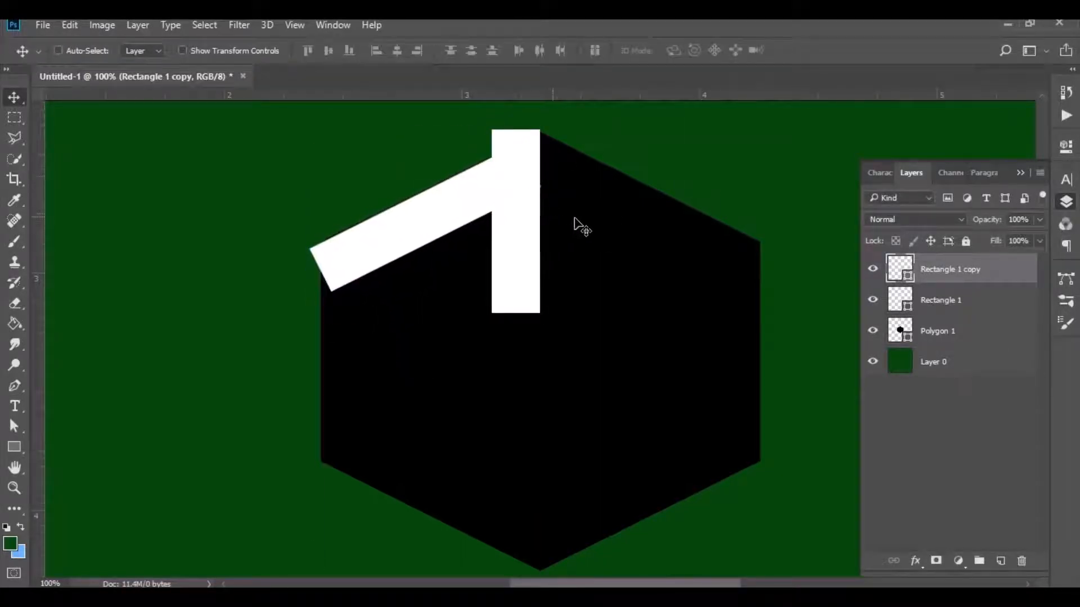
Step: Duplicate Rectangle 1 again and place the copy upright along the hexagon's left edge, beneath the slanted bar
{"action": "left_click_drag", "start_coordinate": [946, 304], "coordinate": [1000, 561]}
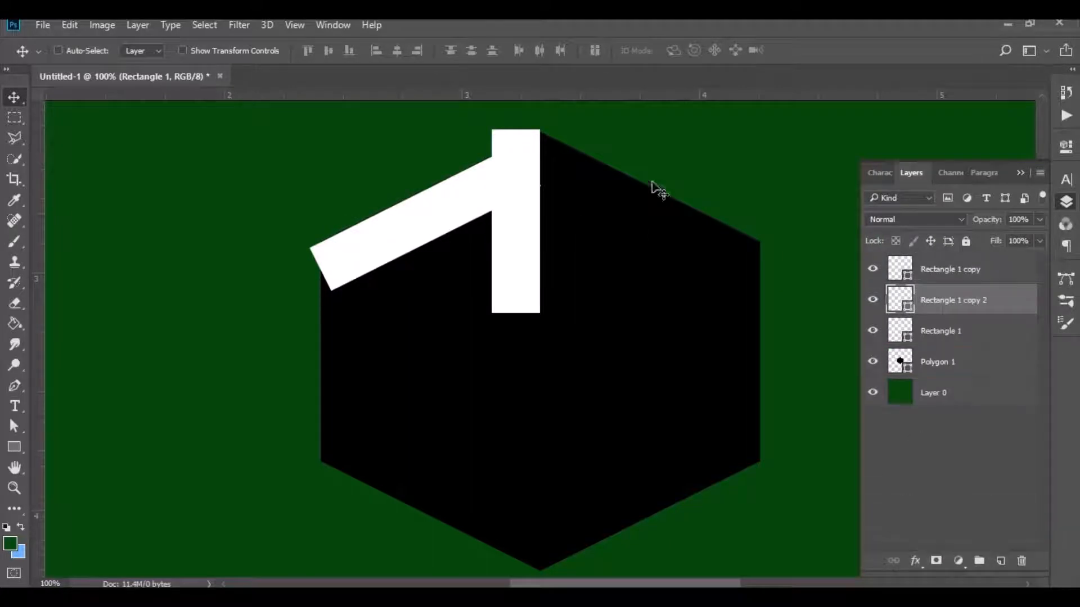
{"action": "left_click_drag", "start_coordinate": [651, 187], "coordinate": [433, 316]}
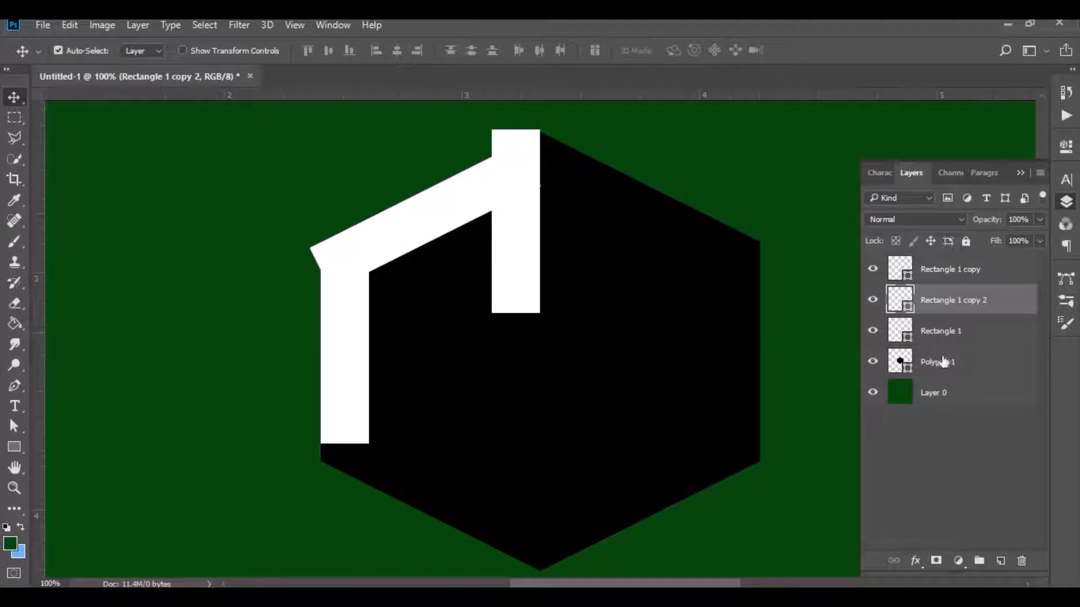
Step: Duplicate the bar on the hexagon's left edge, rotate the copy 90° and place it horizontally from that bar's lower end to the hexagon's centre line
{"action": "key", "text": "ctrl+j"}
{"action": "key", "text": "ctrl+t"}
{"action": "right_click", "coordinate": [362, 363]}
{"action": "left_click", "coordinate": [450, 297]}
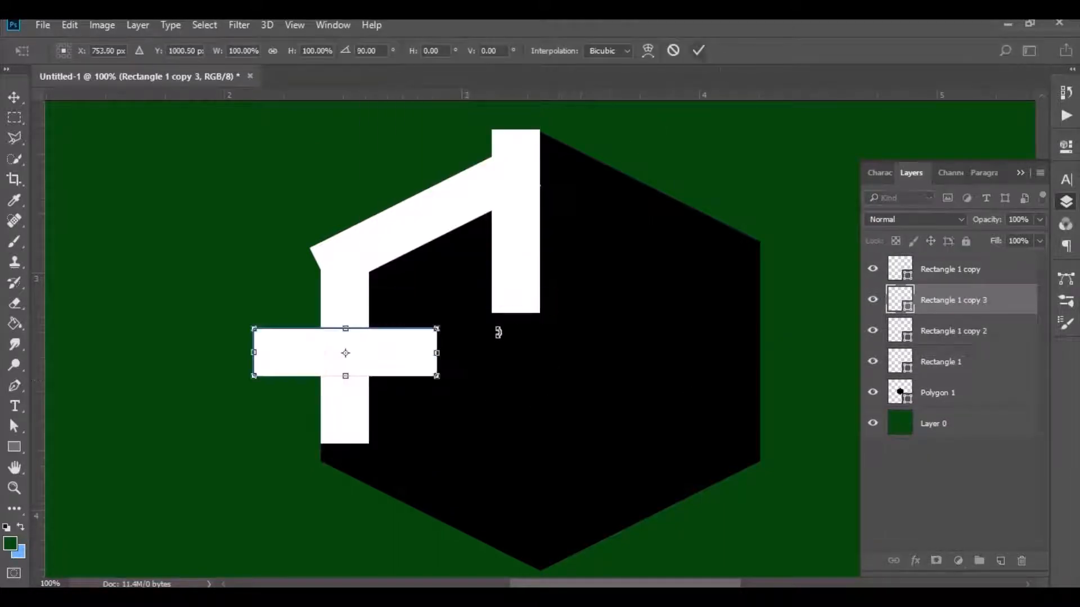
{"action": "left_click_drag", "start_coordinate": [408, 359], "coordinate": [557, 420]}
{"action": "left_click", "coordinate": [699, 50]}
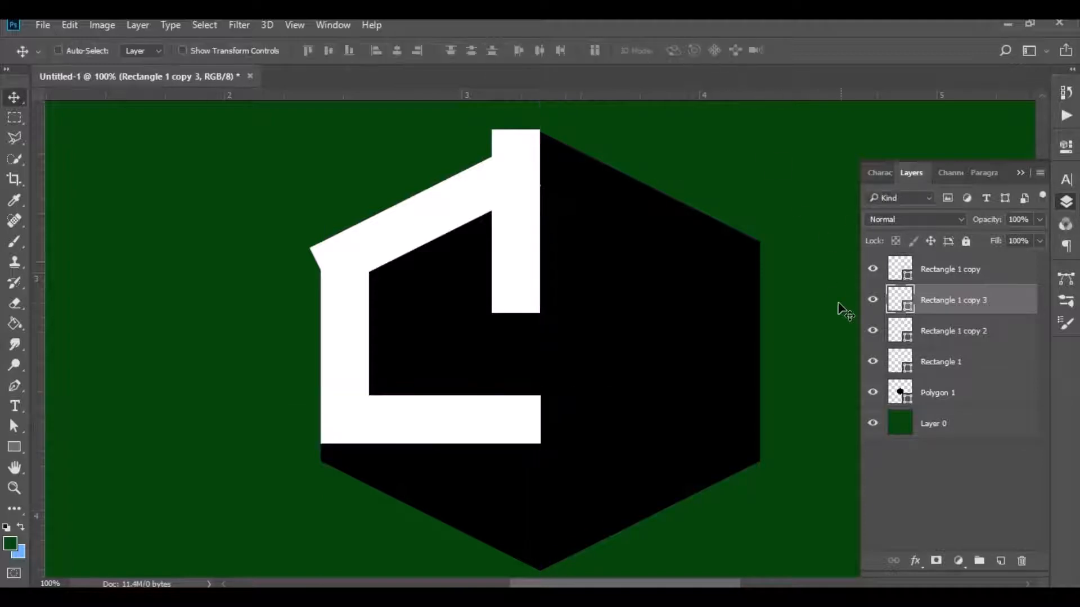
Step: Nudge the horizontal bar slightly upward inside the hexagon
{"action": "key", "text": "Up"}
{"action": "key", "text": "Up"}
{"action": "key", "text": "Up"}
{"action": "key", "text": "Up"}
{"action": "key", "text": "Up"}
{"action": "key", "text": "Up"}
{"action": "key", "text": "Up"}
{"action": "key", "text": "Up"}
{"action": "key", "text": "Up"}
{"action": "key", "text": "Up"}
{"action": "key", "text": "Up"}
{"action": "key", "text": "Up"}
{"action": "key", "text": "Up"}
{"action": "key", "text": "Up"}
{"action": "key", "text": "Up"}
{"action": "key", "text": "Up"}
{"action": "key", "text": "Up"}
{"action": "key", "text": "Up"}
{"action": "key", "text": "Up"}
{"action": "key", "text": "Up"}
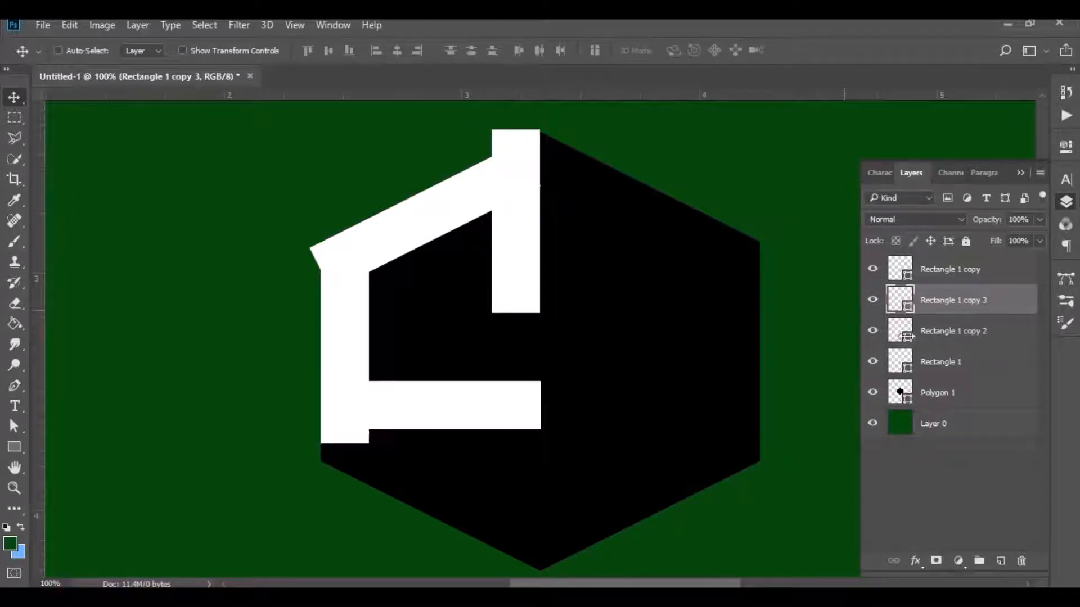
Step: Shorten the vertical bar on the hexagon's left edge so its lower end is flush with the horizontal bar
{"action": "left_click", "coordinate": [873, 331]}
{"action": "left_click", "coordinate": [873, 332]}
{"action": "left_click", "coordinate": [950, 330]}
{"action": "key", "text": "ctrl+t"}
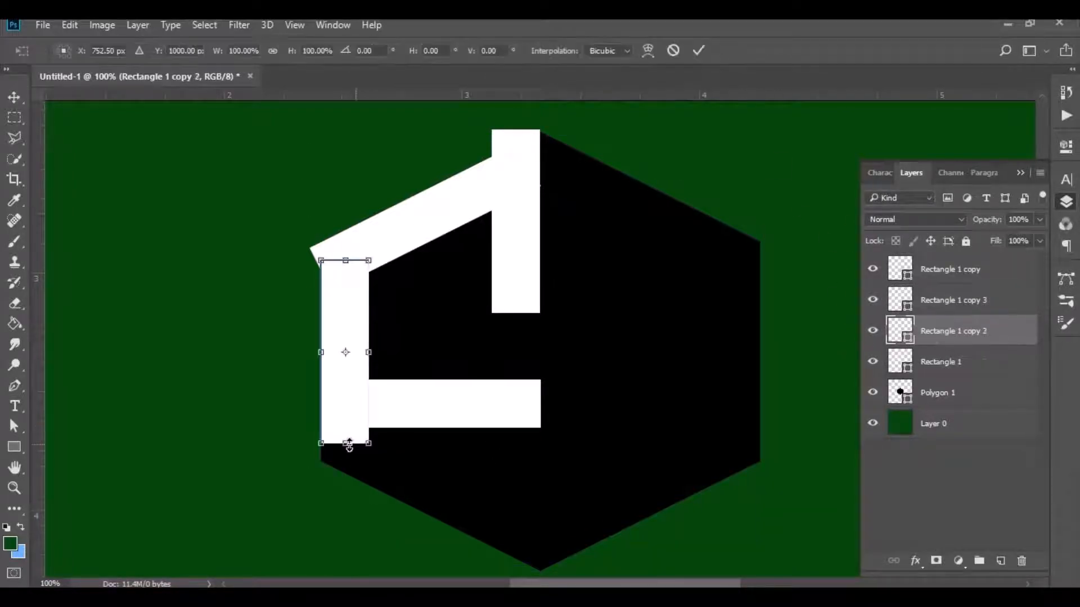
{"action": "left_click_drag", "start_coordinate": [345, 444], "coordinate": [347, 431]}
{"action": "left_click", "coordinate": [698, 50]}
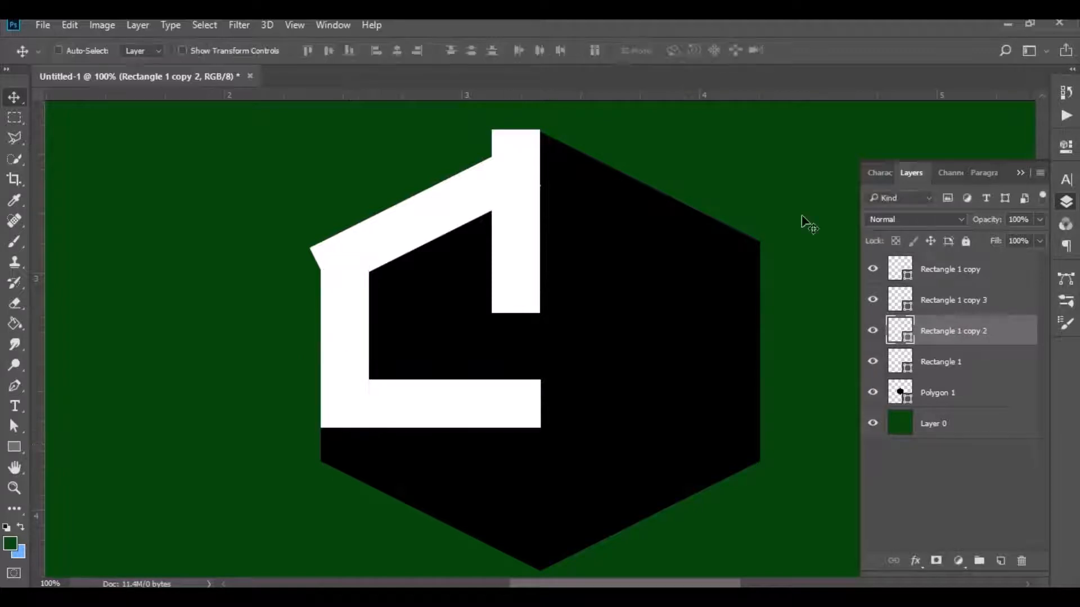
Step: Move the Rectangle 1 copy 3 layer above the Rectangle 1 copy layer
{"action": "left_click", "coordinate": [949, 302]}
{"action": "left_click", "coordinate": [873, 269]}
{"action": "left_click_drag", "start_coordinate": [923, 300], "coordinate": [935, 263]}
Step: Duplicate the horizontal bar, rotate the copy to 90° and fit it between the bar's inner end and the hexagon's bottom corner at 87.05% width
{"action": "key", "text": "ctrl+j"}
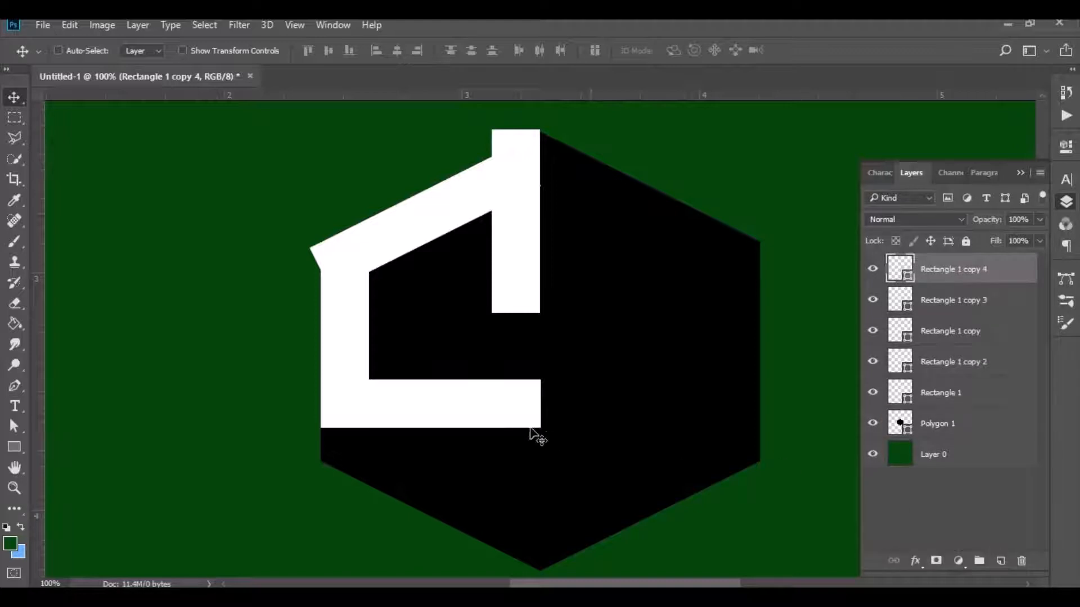
{"action": "key", "text": "ctrl+t"}
{"action": "right_click", "coordinate": [497, 420]}
{"action": "left_click", "coordinate": [552, 349]}
{"action": "left_click_drag", "start_coordinate": [435, 375], "coordinate": [521, 425]}
{"action": "left_click_drag", "start_coordinate": [520, 344], "coordinate": [518, 380]}
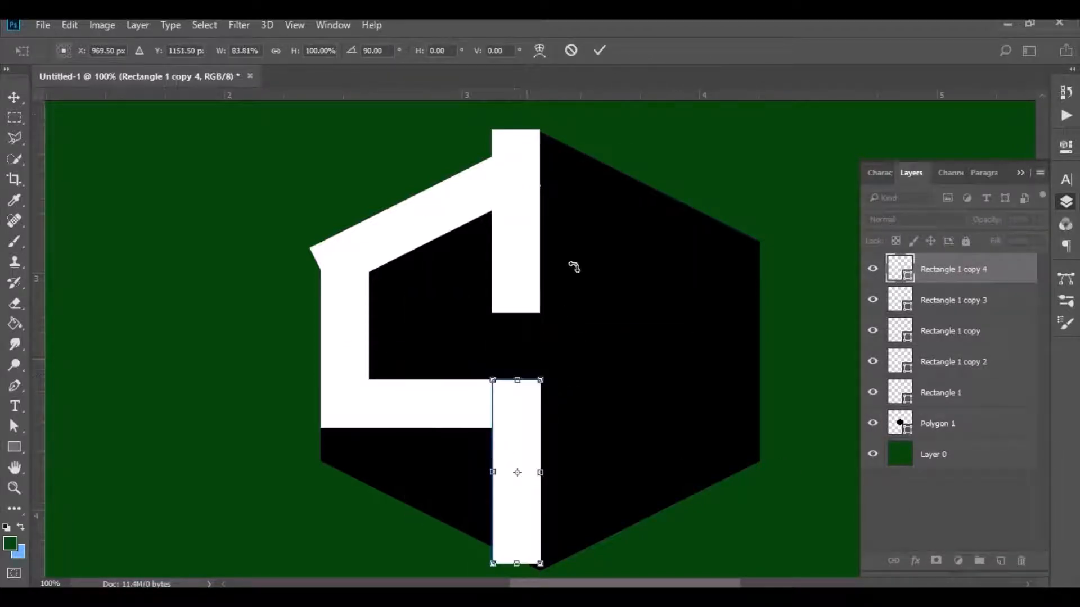
{"action": "scroll", "coordinate": [542, 564], "scroll_direction": "down", "scroll_amount": 1}
{"action": "left_click_drag", "start_coordinate": [518, 538], "coordinate": [518, 545]}
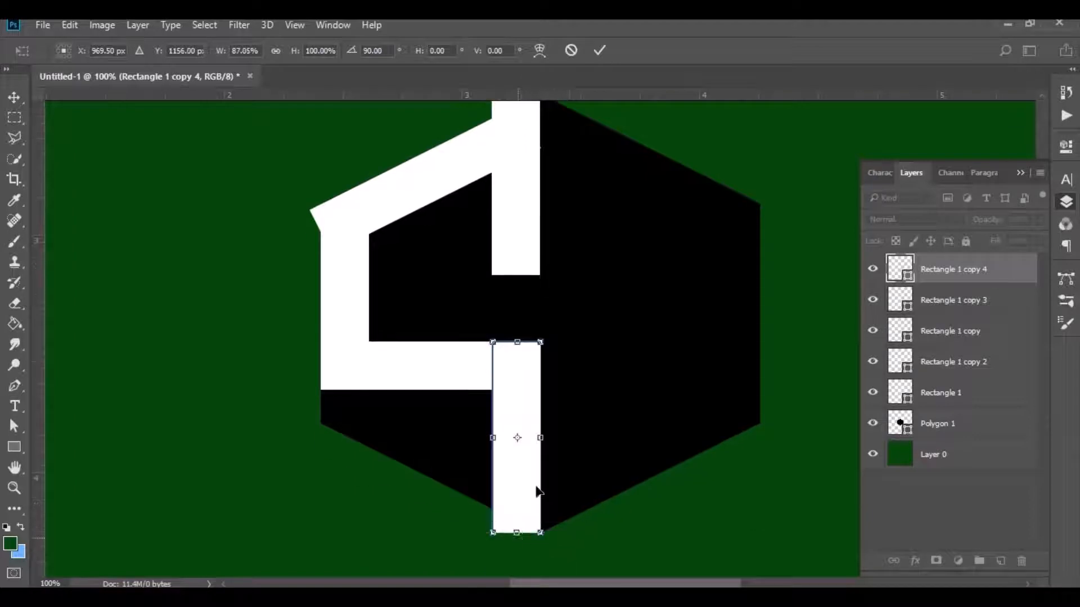
{"action": "left_click", "coordinate": [600, 51]}
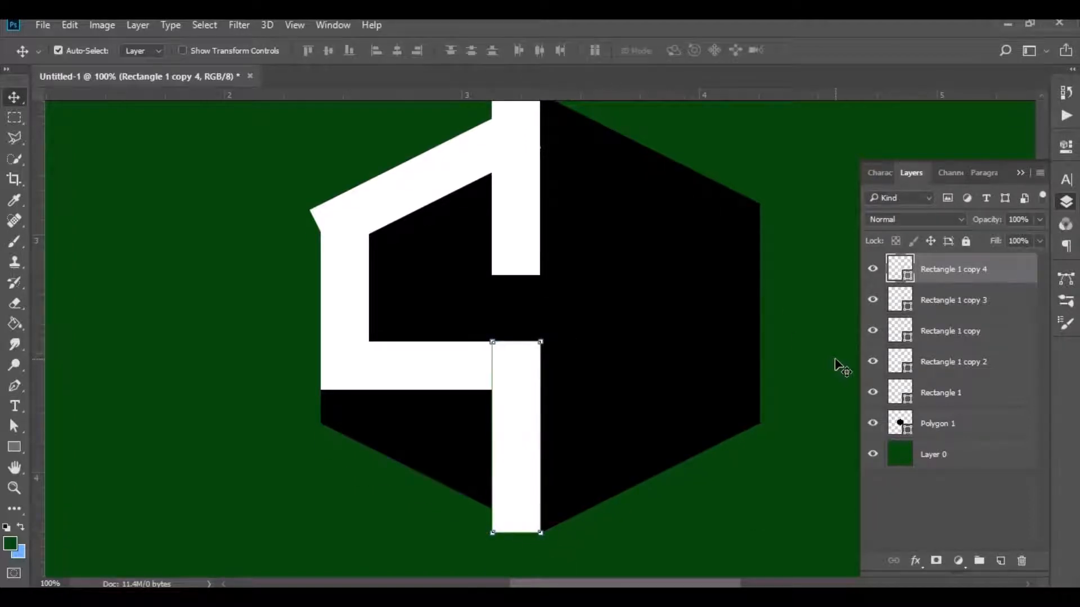
Step: Duplicate the lower vertical bar, tilt the copy and place it along the hexagon's lower-left edge
{"action": "key", "text": "ctrl+j"}
{"action": "key", "text": "ctrl+t"}
{"action": "left_click_drag", "start_coordinate": [472, 340], "coordinate": [336, 437]}
{"action": "left_click", "coordinate": [699, 50]}
{"action": "left_click_drag", "start_coordinate": [503, 418], "coordinate": [441, 446]}
{"action": "key", "text": "ctrl+t"}
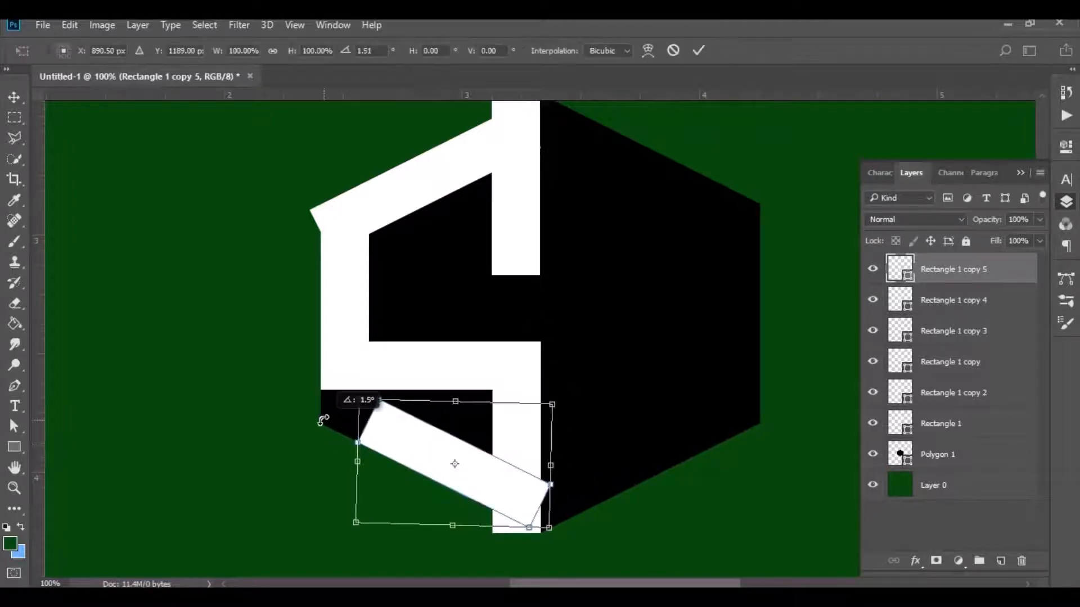
{"action": "left_click", "coordinate": [699, 50]}
Step: Slide the lower tilted bar down along the hexagon's lower-left edge so its end crosses beyond the lower vertical bar
{"action": "key", "text": "Right"}
{"action": "key", "text": "Right"}
{"action": "key", "text": "Right"}
{"action": "key", "text": "Right"}
{"action": "key", "text": "Right"}
{"action": "key", "text": "Right"}
{"action": "key", "text": "Right"}
{"action": "key", "text": "Right"}
{"action": "key", "text": "Right"}
{"action": "key", "text": "Right"}
{"action": "key", "text": "Right"}
{"action": "key", "text": "Right"}
{"action": "key", "text": "Right"}
{"action": "key", "text": "Right"}
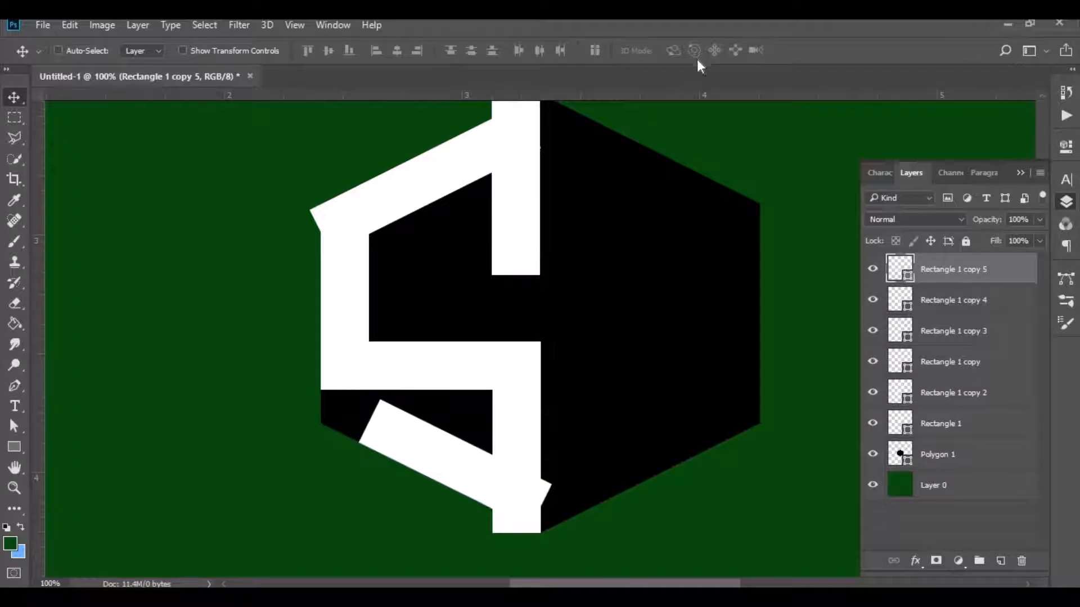
{"action": "key", "text": "Down"}
{"action": "key", "text": "Down"}
{"action": "key", "text": "Down"}
{"action": "key", "text": "Down"}
{"action": "key", "text": "Down"}
{"action": "key", "text": "Down"}
{"action": "key", "text": "Down"}
{"action": "key", "text": "Down"}
{"action": "key", "text": "Down"}
{"action": "key", "text": "Down"}
{"action": "key", "text": "Down"}
{"action": "key", "text": "Down"}
{"action": "key", "text": "Down"}
{"action": "key", "text": "Down"}
{"action": "key", "text": "Down"}
{"action": "key", "text": "Down"}
{"action": "key", "text": "Down"}
{"action": "key", "text": "Right"}
{"action": "key", "text": "Right"}
{"action": "key", "text": "Right"}
{"action": "key", "text": "Right"}
{"action": "key", "text": "Right"}
{"action": "key", "text": "Right"}
{"action": "key", "text": "Right"}
{"action": "key", "text": "Right"}
{"action": "key", "text": "Right"}
{"action": "key", "text": "Right"}
{"action": "key", "text": "Right"}
{"action": "key", "text": "Right"}
{"action": "key", "text": "Right"}
{"action": "key", "text": "Right"}
{"action": "key", "text": "Right"}
{"action": "key", "text": "Right"}
{"action": "key", "text": "Right"}
{"action": "key", "text": "Right"}
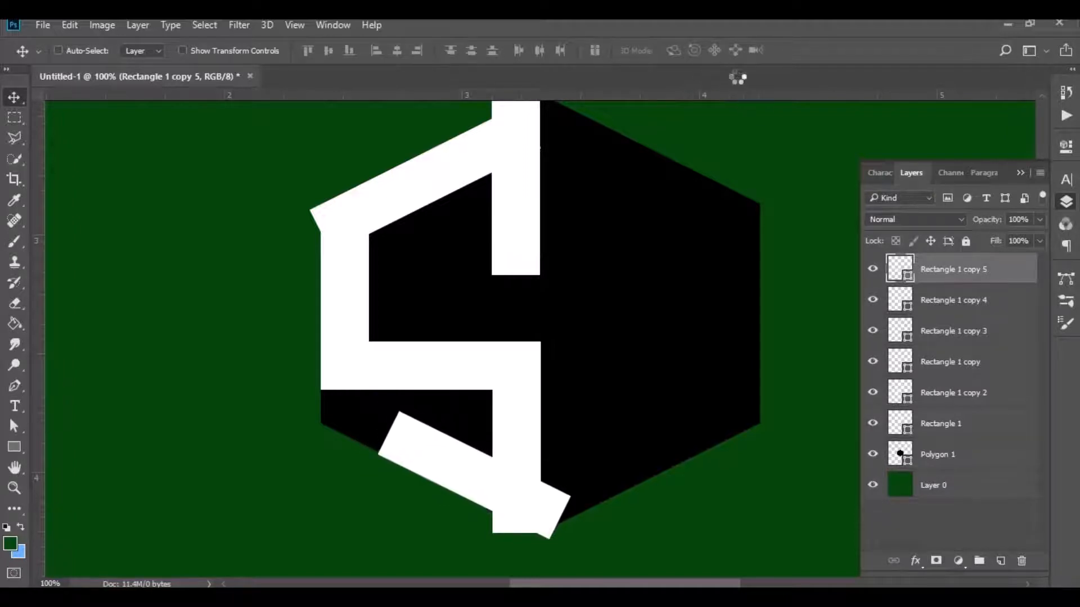
{"action": "key", "text": "Right"}
{"action": "key", "text": "Right"}
{"action": "key", "text": "Right"}
{"action": "key", "text": "Right"}
{"action": "key", "text": "Right"}
{"action": "key", "text": "Right"}
{"action": "key", "text": "Right"}
{"action": "key", "text": "Right"}
{"action": "key", "text": "Right"}
{"action": "key", "text": "Right"}
{"action": "key", "text": "Right"}
{"action": "key", "text": "Right"}
{"action": "key", "text": "Right"}
{"action": "key", "text": "Right"}
{"action": "key", "text": "Right"}
{"action": "key", "text": "Right"}
{"action": "key", "text": "Right"}
{"action": "key", "text": "Right"}
{"action": "key", "text": "Right"}
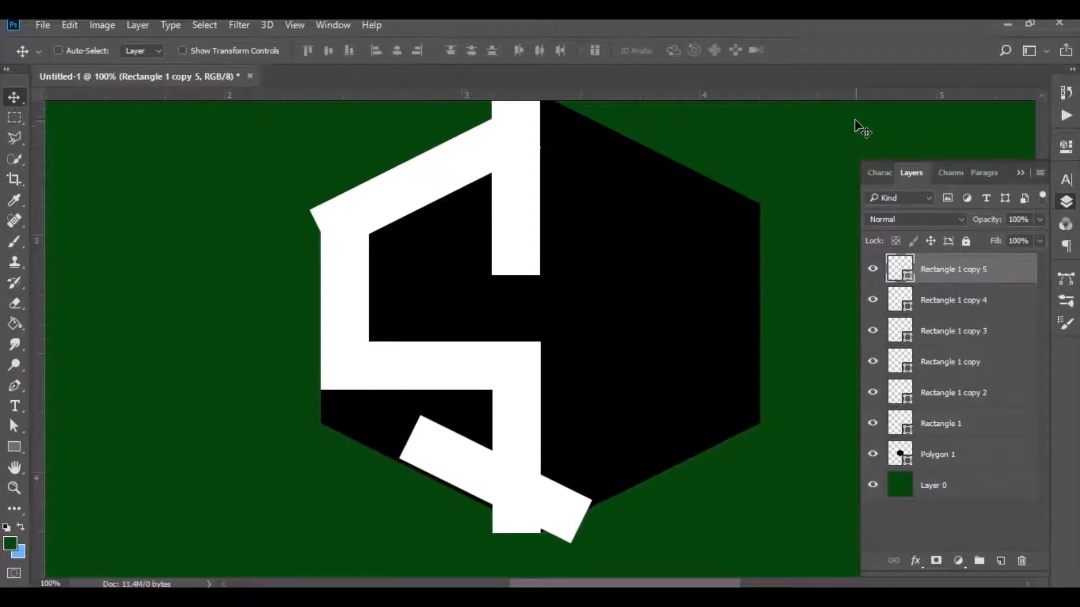
{"action": "key", "text": "Down"}
{"action": "key", "text": "Down"}
{"action": "key", "text": "Down"}
{"action": "key", "text": "Down"}
{"action": "key", "text": "Down"}
{"action": "key", "text": "Down"}
{"action": "key", "text": "Down"}
{"action": "key", "text": "Down"}
{"action": "key", "text": "Down"}
{"action": "key", "text": "Down"}
{"action": "key", "text": "Down"}
{"action": "key", "text": "Down"}
{"action": "key", "text": "Down"}
{"action": "key", "text": "Down"}
{"action": "key", "text": "Down"}
{"action": "key", "text": "Right"}
{"action": "key", "text": "Right"}
{"action": "key", "text": "Right"}
{"action": "key", "text": "Right"}
{"action": "key", "text": "Right"}
{"action": "key", "text": "Right"}
{"action": "key", "text": "Right"}
{"action": "key", "text": "Right"}
{"action": "key", "text": "Right"}
{"action": "key", "text": "Right"}
{"action": "key", "text": "Right"}
{"action": "key", "text": "Right"}
{"action": "key", "text": "Right"}
{"action": "key", "text": "Right"}
{"action": "key", "text": "Right"}
{"action": "key", "text": "Right"}
{"action": "key", "text": "Right"}
{"action": "key", "text": "Right"}
{"action": "key", "text": "Right"}
{"action": "key", "text": "Right"}
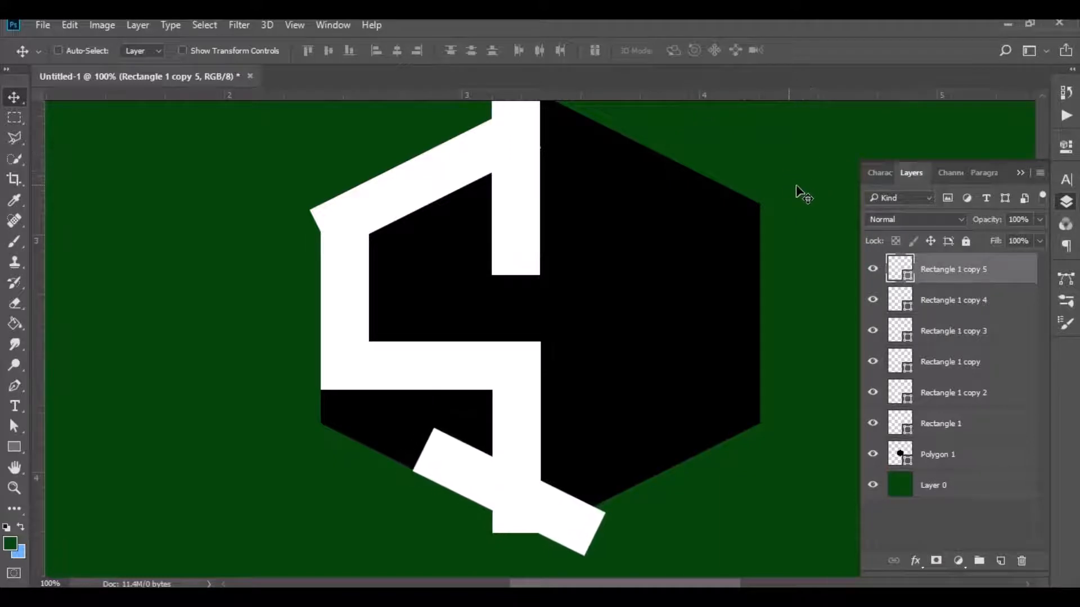
{"action": "left_click_drag", "start_coordinate": [515, 467], "coordinate": [491, 455]}
Step: Lower the upper-left anchor of the Rectangle 1 bar so its slanted top end follows the hexagon's upper-left edge
{"action": "scroll", "coordinate": [638, 304], "scroll_direction": "up", "scroll_amount": 2}
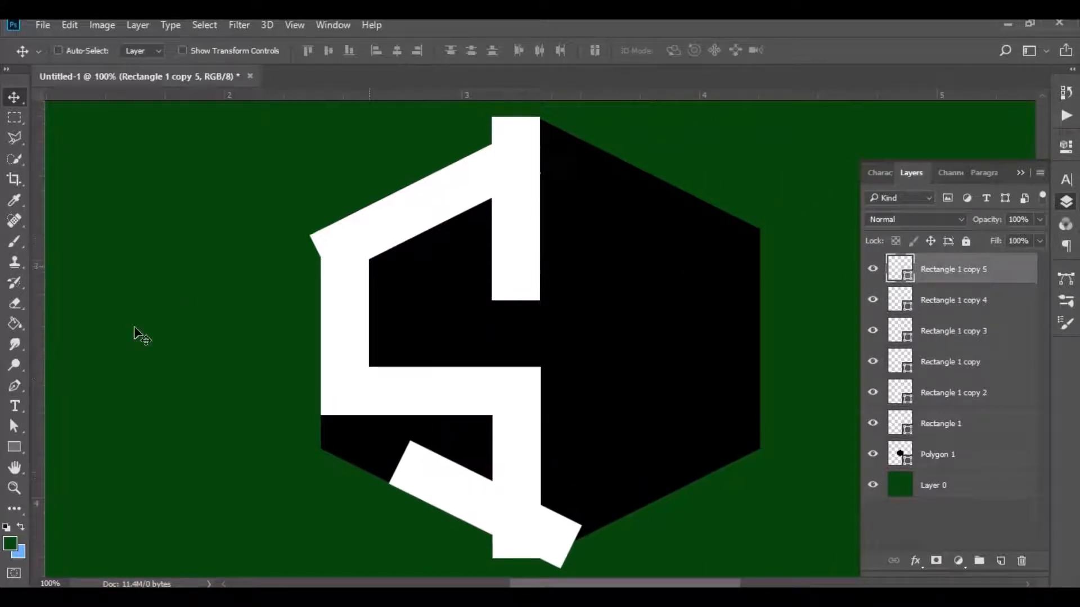
{"action": "left_click", "coordinate": [902, 426]}
{"action": "scroll", "coordinate": [540, 184], "scroll_direction": "up", "scroll_amount": 5}
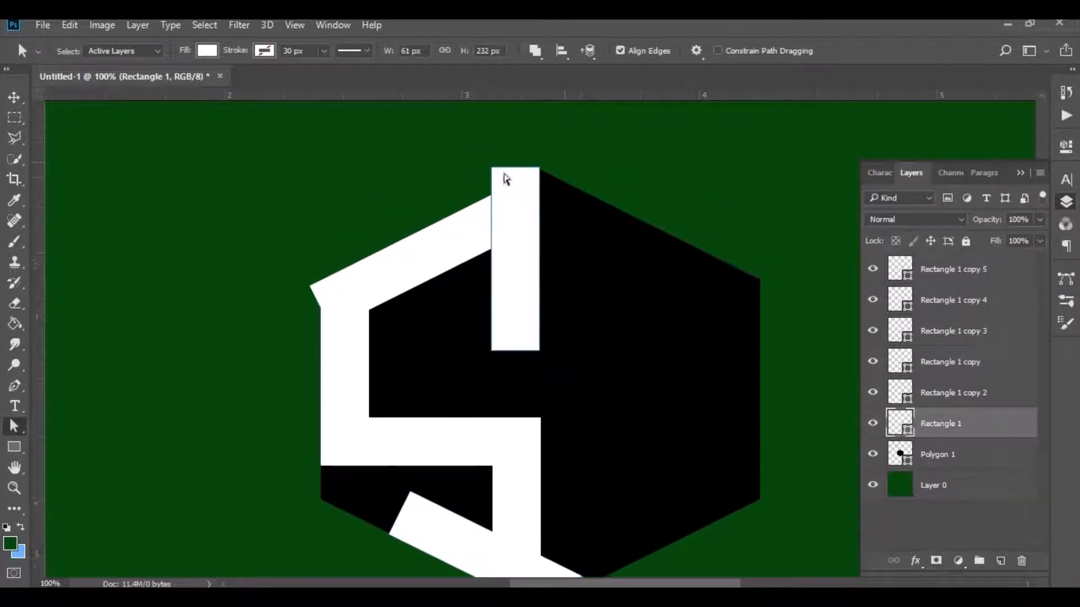
{"action": "left_click_drag", "start_coordinate": [464, 161], "coordinate": [501, 191]}
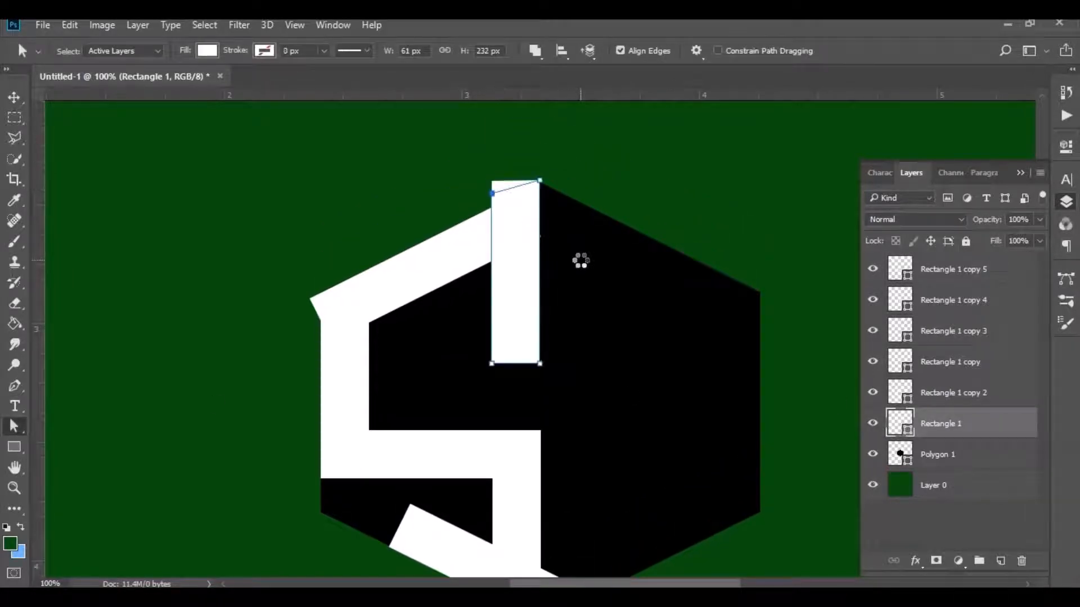
{"action": "left_click", "coordinate": [729, 169]}
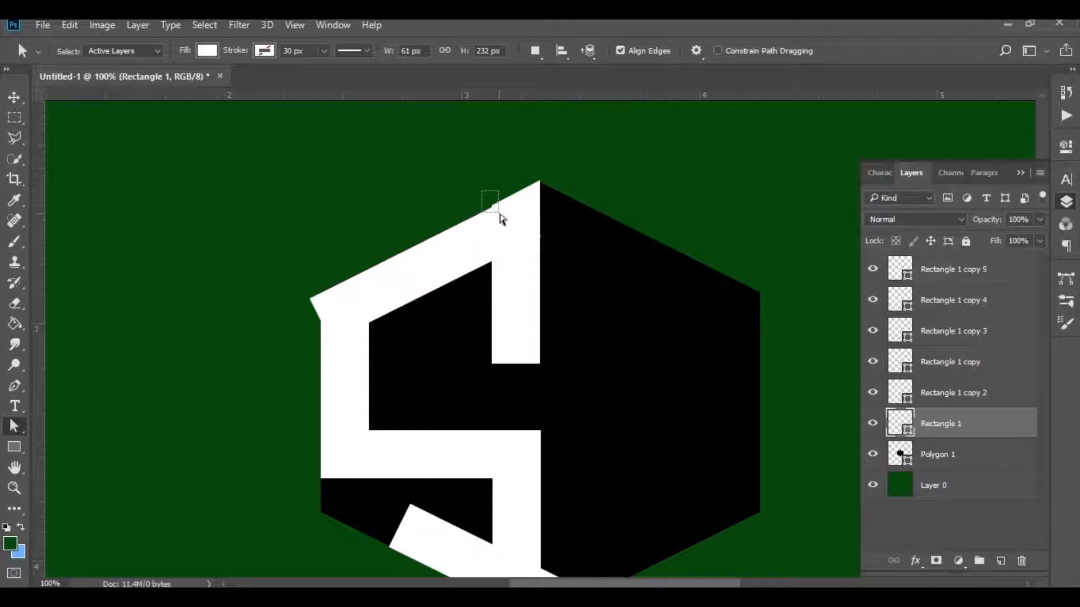
{"action": "left_click_drag", "start_coordinate": [500, 214], "coordinate": [502, 217]}
{"action": "left_click", "coordinate": [415, 191]}
{"action": "left_click_drag", "start_coordinate": [479, 171], "coordinate": [502, 218]}
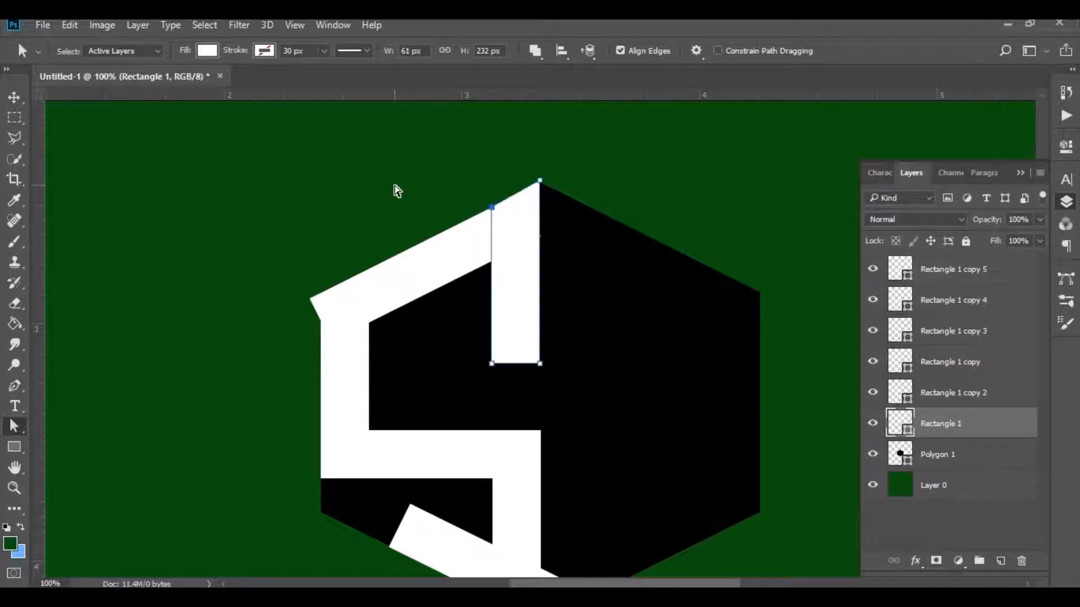
{"action": "left_click", "coordinate": [397, 192]}
Step: Move the outer top anchor of the upper tilted bar (Rectangle 1 copy) onto the hexagon's upper-left corner
{"action": "left_click", "coordinate": [344, 394]}
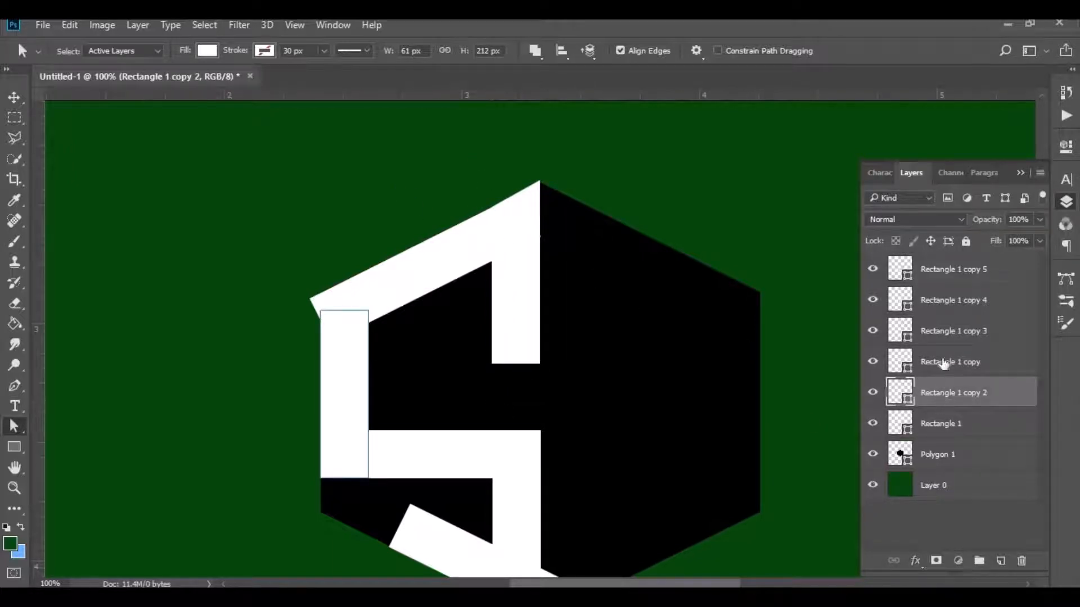
{"action": "left_click", "coordinate": [944, 364]}
{"action": "key", "text": "Right"}
{"action": "key", "text": "Right"}
{"action": "key", "text": "Right"}
{"action": "key", "text": "Right"}
{"action": "key", "text": "Right"}
{"action": "key", "text": "Right"}
{"action": "key", "text": "Right"}
{"action": "key", "text": "Right"}
{"action": "key", "text": "Right"}
{"action": "key", "text": "Right"}
{"action": "key", "text": "Right"}
{"action": "key", "text": "Right"}
{"action": "key", "text": "Right"}
{"action": "key", "text": "Right"}
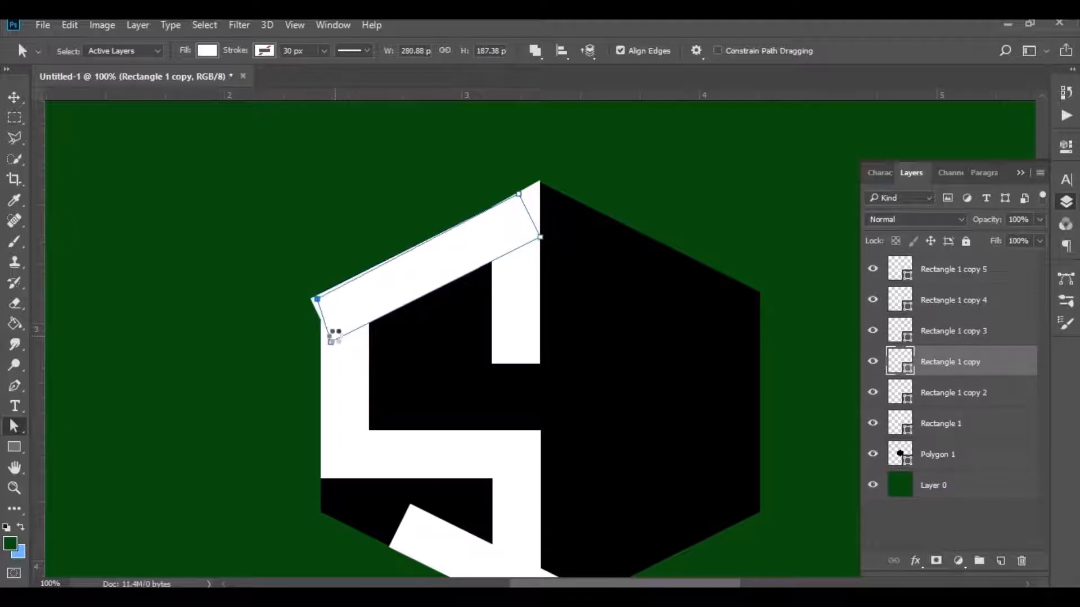
{"action": "key", "text": "Up"}
{"action": "key", "text": "Up"}
{"action": "key", "text": "Up"}
{"action": "key", "text": "Up"}
{"action": "key", "text": "Up"}
{"action": "key", "text": "Up"}
{"action": "key", "text": "Up"}
{"action": "key", "text": "Up"}
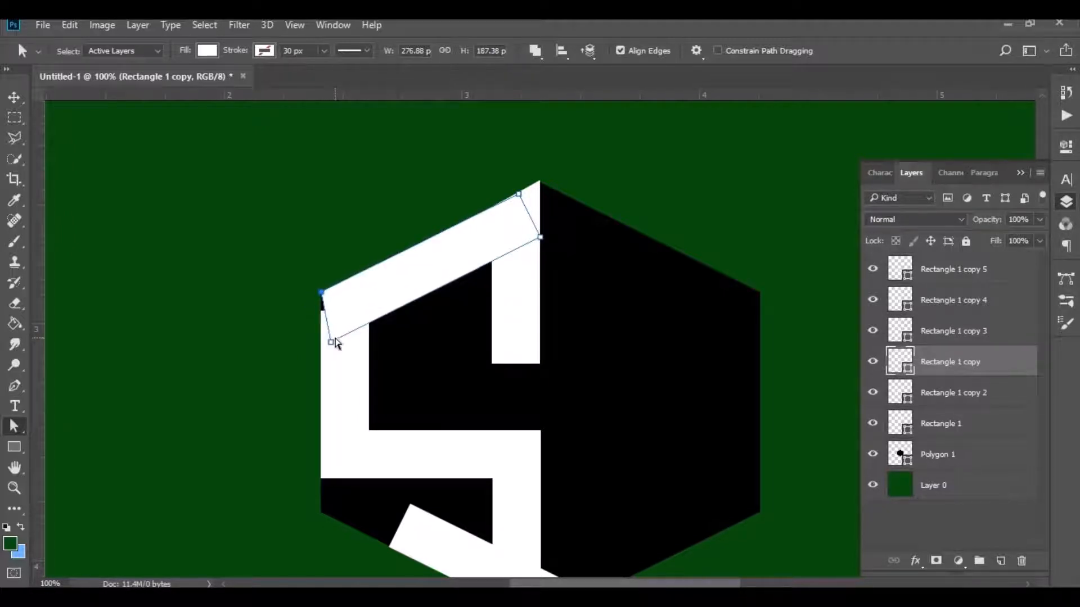
Step: Shift the upper tilted bar's lower-left anchor left so the bar's outer end is flush with the hexagon's left edge
{"action": "left_click_drag", "start_coordinate": [350, 325], "coordinate": [293, 361]}
{"action": "key", "text": "Left"}
{"action": "key", "text": "Left"}
{"action": "key", "text": "Left"}
{"action": "key", "text": "Left"}
{"action": "key", "text": "Left"}
{"action": "key", "text": "Left"}
{"action": "key", "text": "Left"}
{"action": "key", "text": "Left"}
{"action": "key", "text": "Left"}
{"action": "key", "text": "Left"}
{"action": "key", "text": "Left"}
{"action": "key", "text": "Left"}
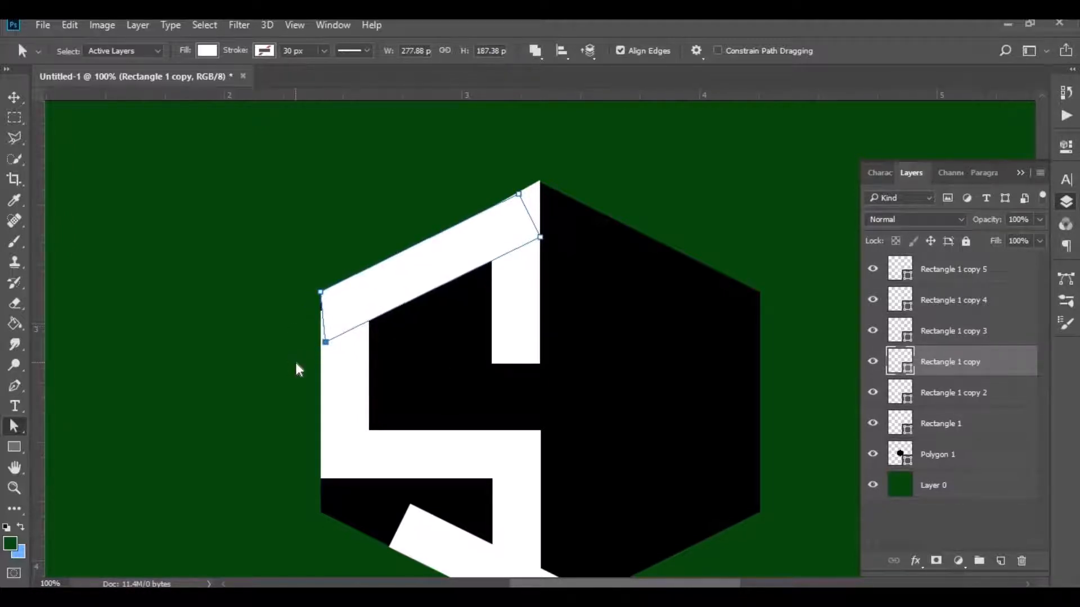
{"action": "left_click", "coordinate": [297, 365]}
{"action": "left_click_drag", "start_coordinate": [316, 288], "coordinate": [276, 357]}
{"action": "key", "text": "Left"}
{"action": "left_click", "coordinate": [299, 336]}
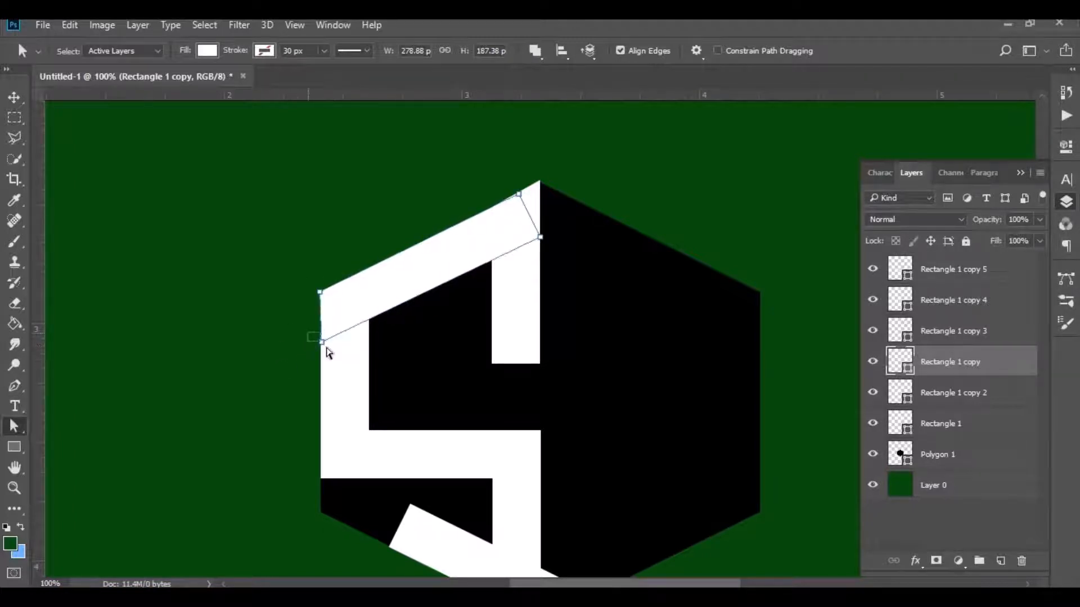
{"action": "left_click", "coordinate": [303, 371]}
Step: Nudge the upper tilted bar's inner-end anchor slightly left, flush with the right side of the upper vertical bar
{"action": "scroll", "coordinate": [307, 332], "scroll_direction": "down", "scroll_amount": 3}
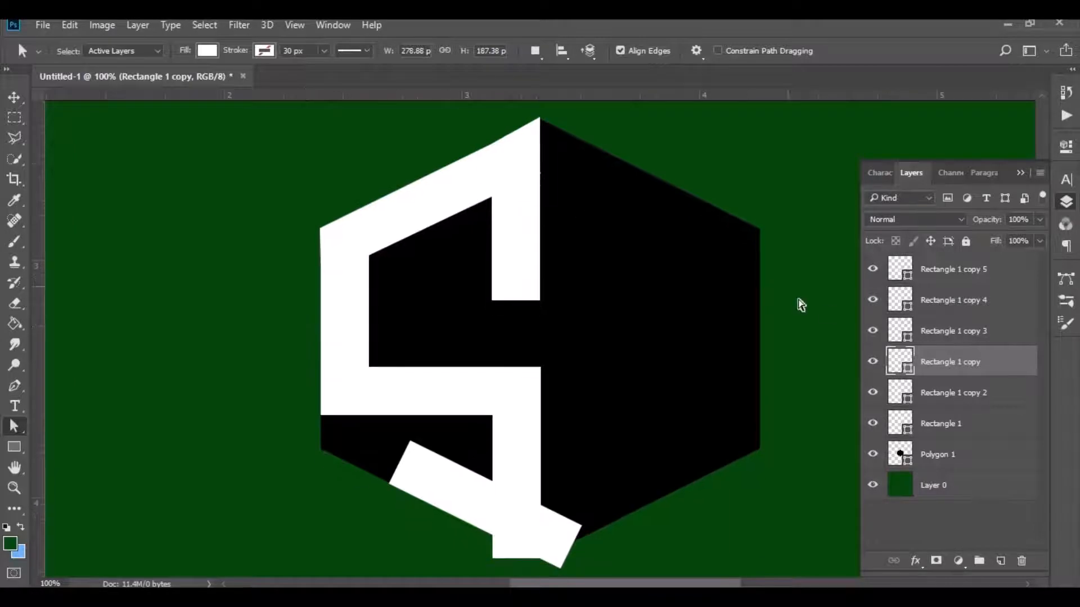
{"action": "left_click_drag", "start_coordinate": [527, 202], "coordinate": [527, 205]}
{"action": "key", "text": "Left"}
{"action": "left_click", "coordinate": [575, 205]}
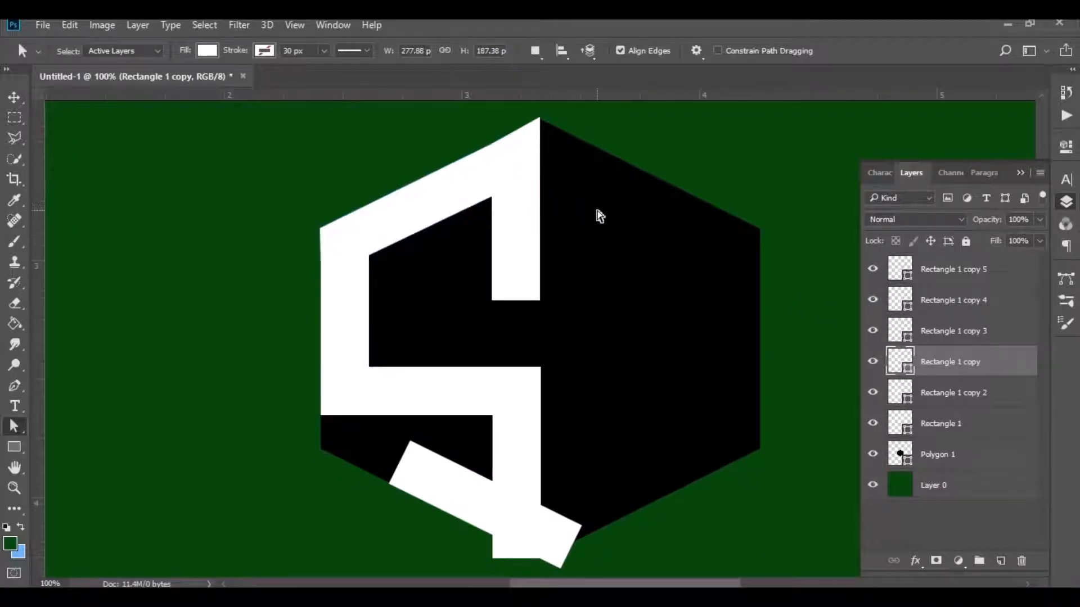
Step: Raise the lower-left anchor of the lower vertical bar (Rectangle 1 copy 4) so its bottom end slants along the hexagon's lower-left edge
{"action": "scroll", "coordinate": [599, 216], "scroll_direction": "down", "scroll_amount": 3}
{"action": "left_click", "coordinate": [874, 332]}
{"action": "left_click", "coordinate": [874, 331]}
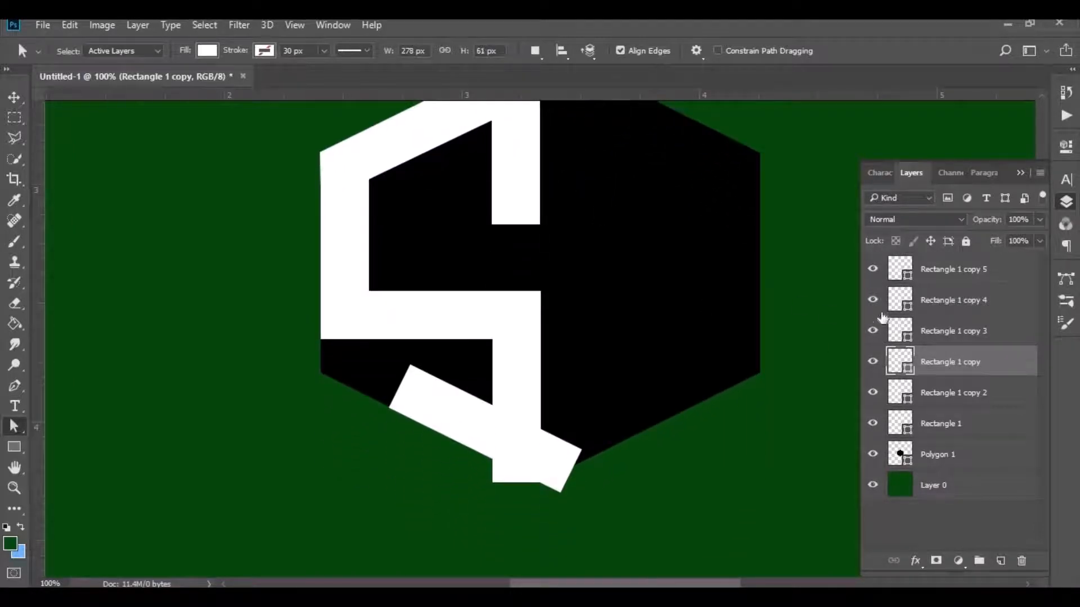
{"action": "left_click", "coordinate": [875, 301]}
{"action": "left_click", "coordinate": [874, 302]}
{"action": "left_click_drag", "start_coordinate": [473, 466], "coordinate": [514, 500]}
{"action": "key", "text": "Up"}
{"action": "key", "text": "Up"}
{"action": "key", "text": "Up"}
{"action": "key", "text": "Up"}
{"action": "key", "text": "Up"}
{"action": "key", "text": "Up"}
{"action": "key", "text": "Up"}
{"action": "key", "text": "Up"}
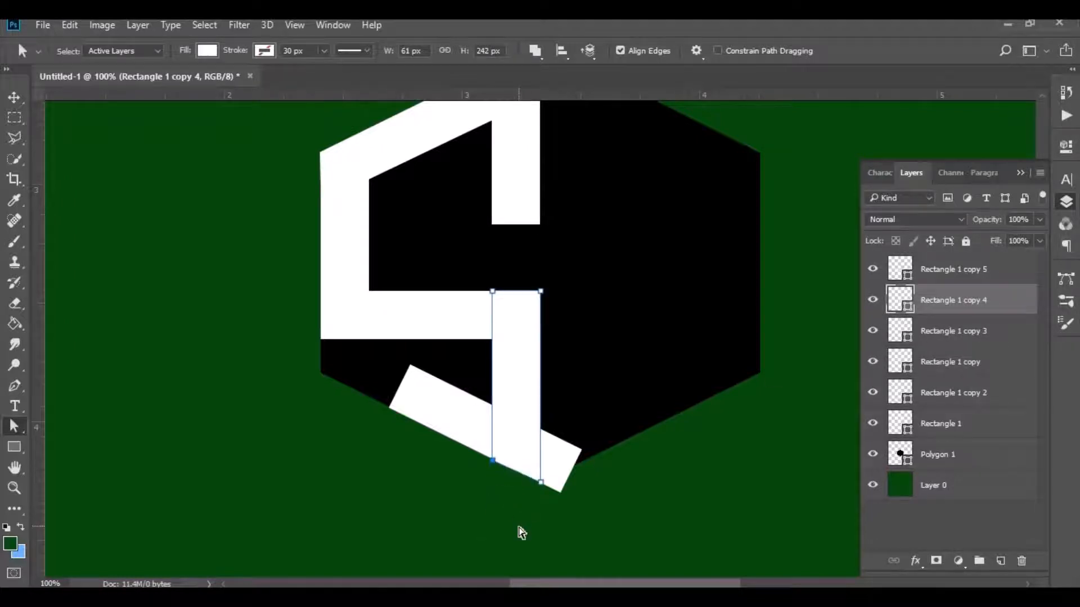
{"action": "left_click", "coordinate": [517, 526]}
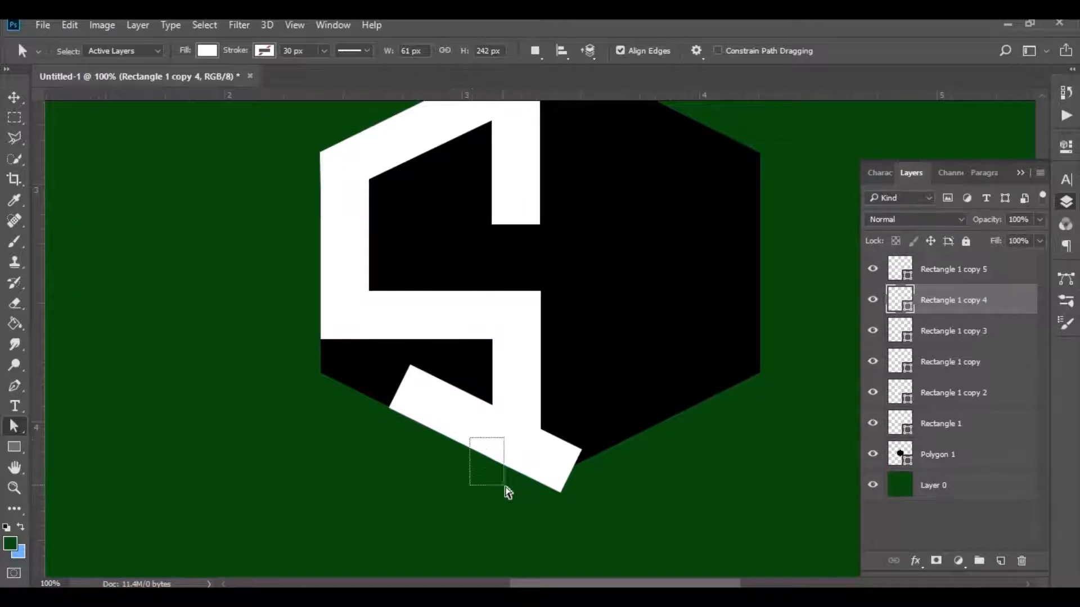
Step: Shift the lower-left anchor of the lower tilted bar (Rectangle 1 copy 5) right so the bar's outer end is vertical
{"action": "left_click_drag", "start_coordinate": [506, 488], "coordinate": [496, 494]}
{"action": "left_click", "coordinate": [935, 274]}
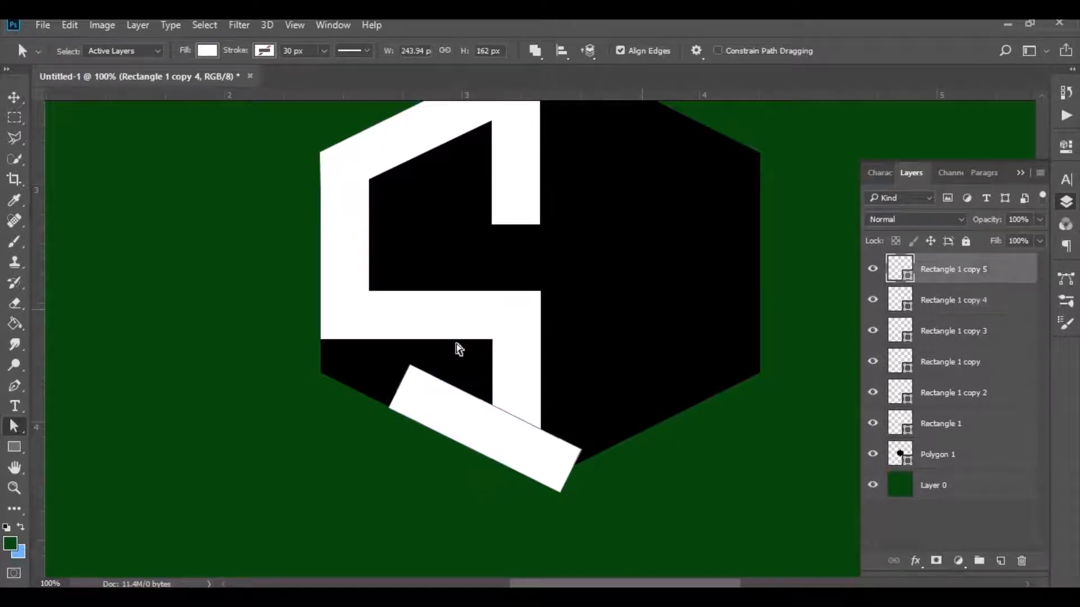
{"action": "left_click_drag", "start_coordinate": [374, 402], "coordinate": [407, 437]}
{"action": "key", "text": "Right"}
{"action": "key", "text": "Right"}
{"action": "key", "text": "Right"}
{"action": "key", "text": "Right"}
{"action": "key", "text": "Right"}
{"action": "key", "text": "Right"}
{"action": "key", "text": "Right"}
{"action": "key", "text": "Right"}
{"action": "key", "text": "Right"}
{"action": "key", "text": "Right"}
{"action": "key", "text": "Right"}
{"action": "key", "text": "Right"}
{"action": "key", "text": "Right"}
{"action": "key", "text": "Right"}
{"action": "key", "text": "Right"}
{"action": "key", "text": "Right"}
{"action": "key", "text": "Right"}
{"action": "key", "text": "Right"}
{"action": "key", "text": "Right"}
{"action": "key", "text": "Right"}
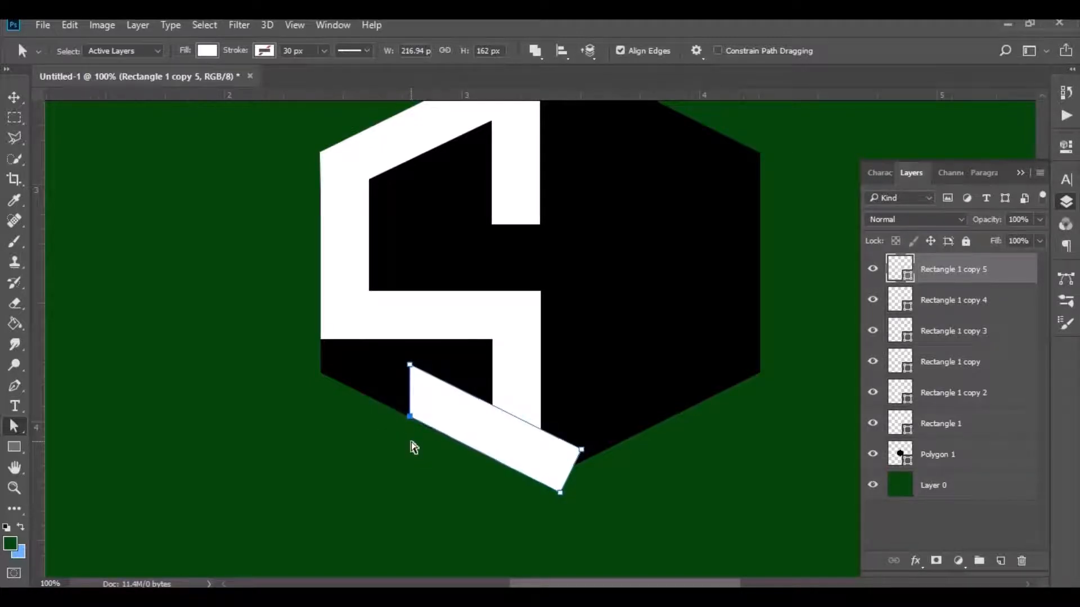
Step: Move the lower tilted bar's upper-left anchor left and up, just inside the hexagon's left edge below the horizontal bar
{"action": "scroll", "coordinate": [478, 484], "scroll_direction": "up", "scroll_amount": 3}
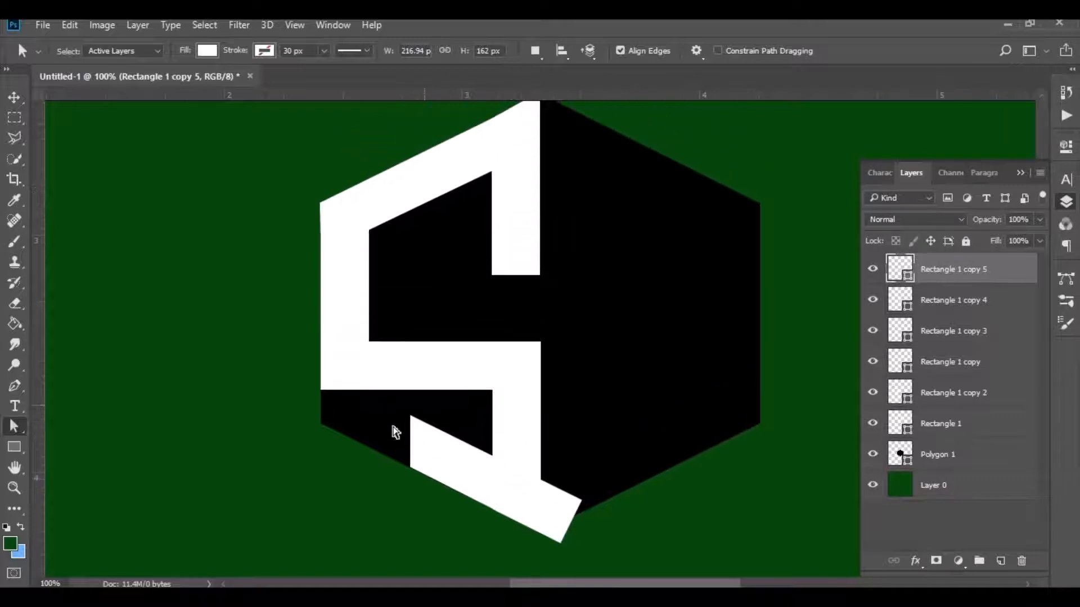
{"action": "key", "text": "shift+Left"}
{"action": "key", "text": "shift+Left"}
{"action": "key", "text": "shift+Left"}
{"action": "key", "text": "shift+Left"}
{"action": "key", "text": "shift+Left"}
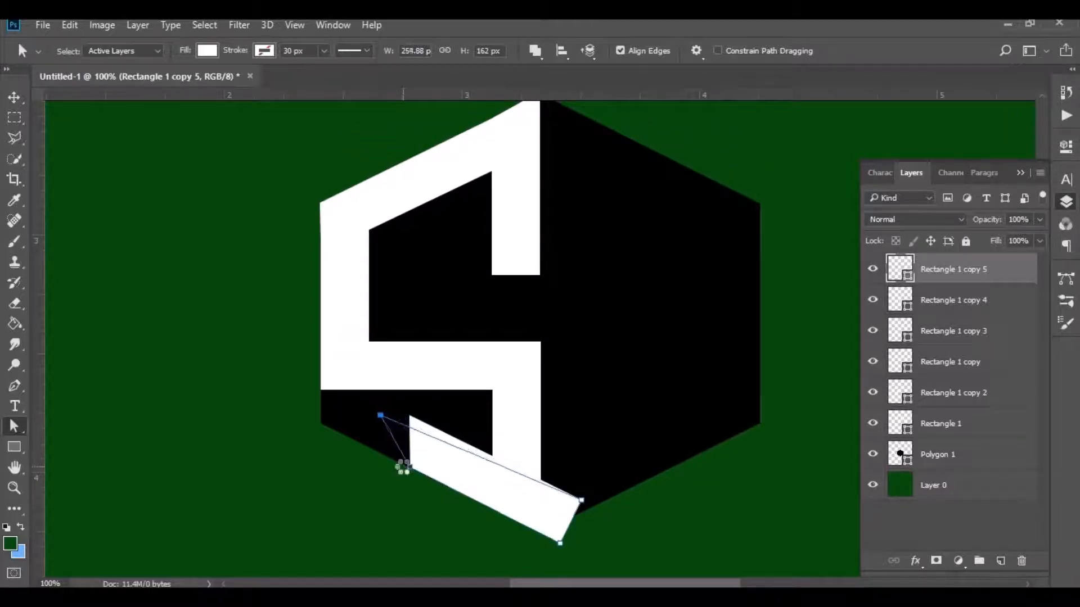
{"action": "key", "text": "shift+Left"}
{"action": "key", "text": "shift+Left"}
{"action": "key", "text": "shift+Left"}
{"action": "key", "text": "shift+Left"}
{"action": "key", "text": "shift+Left"}
{"action": "key", "text": "Left"}
{"action": "key", "text": "Left"}
{"action": "key", "text": "Left"}
{"action": "key", "text": "Left"}
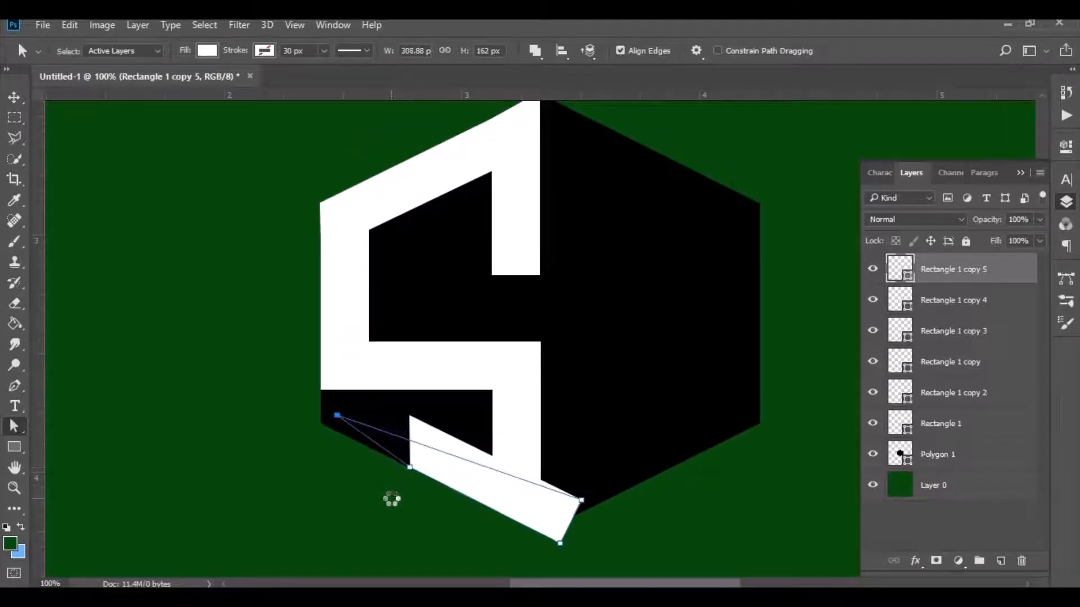
{"action": "key", "text": "Left"}
{"action": "key", "text": "Left"}
{"action": "key", "text": "Left"}
{"action": "key", "text": "Left"}
{"action": "key", "text": "Left"}
{"action": "key", "text": "Up"}
{"action": "key", "text": "Up"}
{"action": "key", "text": "Up"}
{"action": "key", "text": "Up"}
{"action": "key", "text": "Up"}
{"action": "key", "text": "Up"}
{"action": "key", "text": "Up"}
{"action": "key", "text": "Up"}
{"action": "key", "text": "Up"}
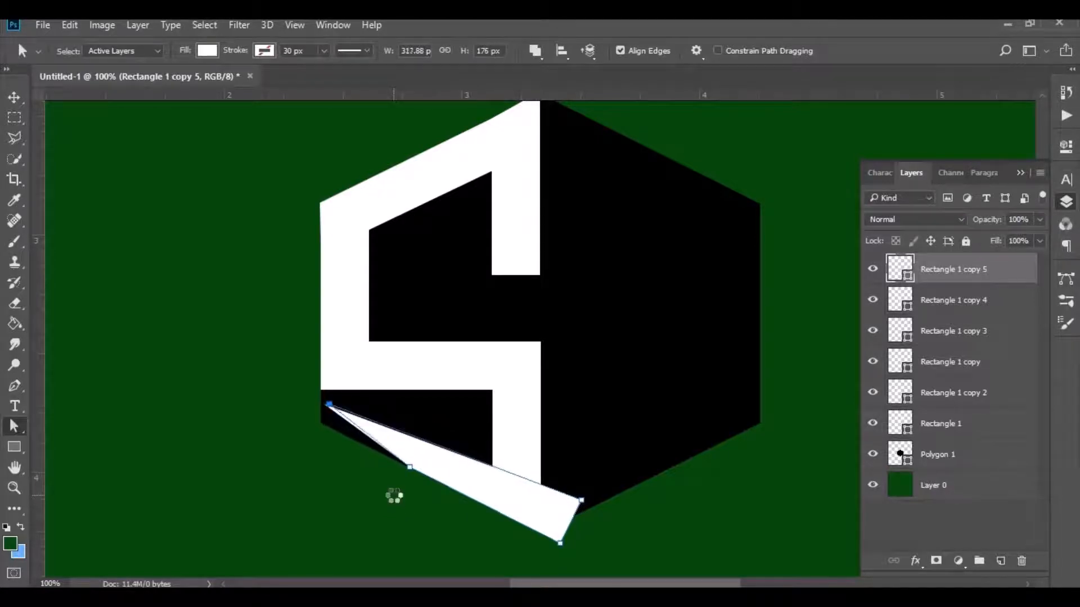
Step: Shift the lower tilted bar's upper-left anchor right, in line with the inner side of the left vertical bar
{"action": "key", "text": "shift+Right"}
{"action": "key", "text": "Right"}
{"action": "key", "text": "Right"}
{"action": "key", "text": "Right"}
{"action": "key", "text": "shift+Right"}
{"action": "key", "text": "Right"}
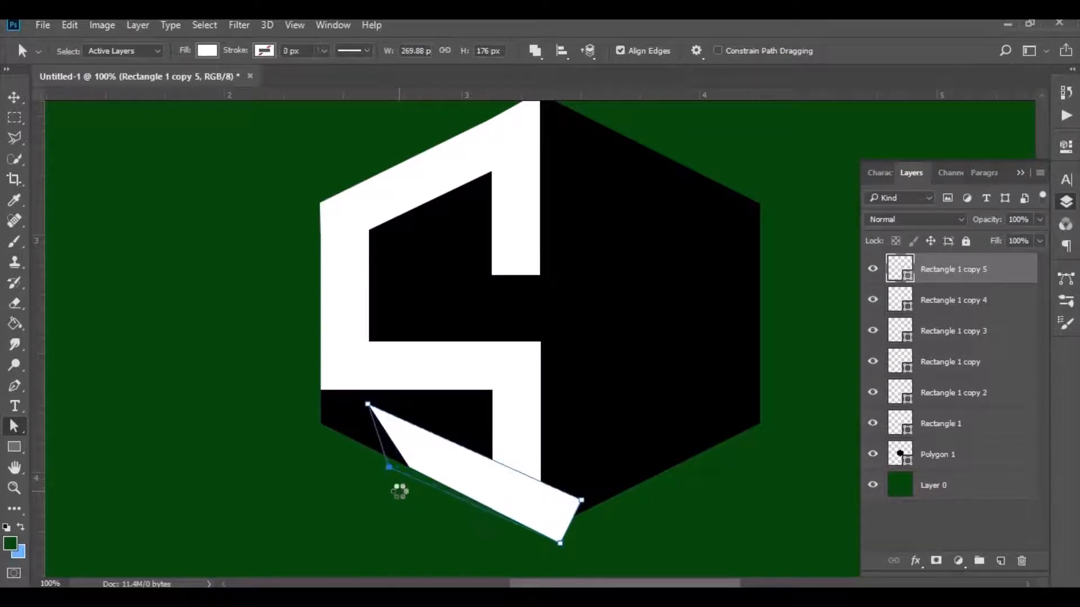
Step: Move the lower tilted bar's outer bottom anchor left and up onto the hexagon's lower-left corner
{"action": "key", "text": "shift+Left"}
{"action": "key", "text": "shift+Left"}
{"action": "key", "text": "shift+Left"}
{"action": "key", "text": "shift+Left"}
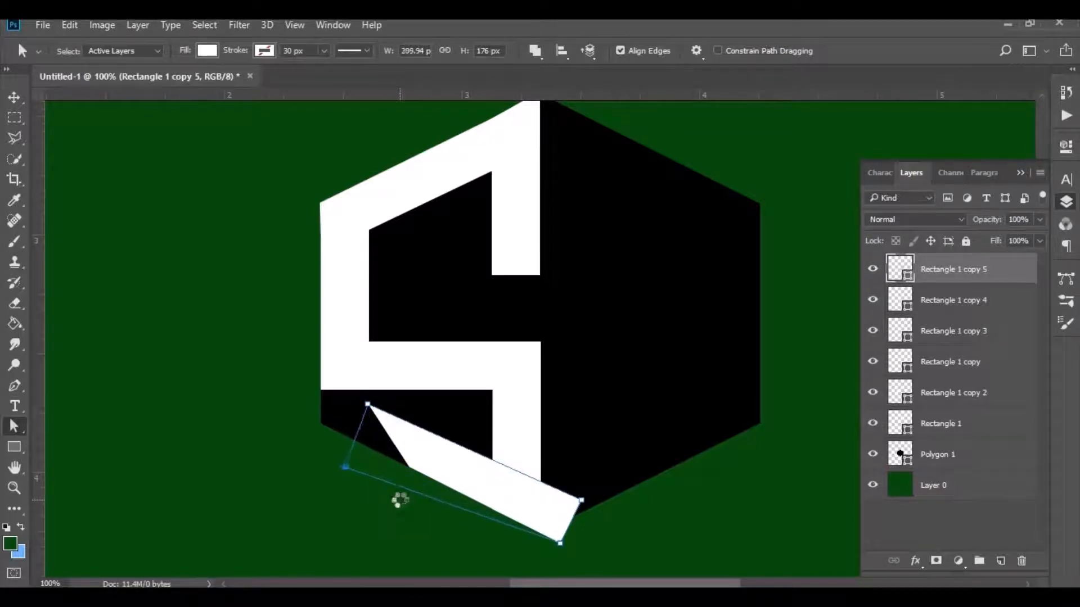
{"action": "key", "text": "Left"}
{"action": "key", "text": "Left"}
{"action": "key", "text": "Left"}
{"action": "key", "text": "Left"}
{"action": "key", "text": "Left"}
{"action": "key", "text": "Left"}
{"action": "key", "text": "Left"}
{"action": "key", "text": "Left"}
{"action": "key", "text": "Left"}
{"action": "key", "text": "Left"}
{"action": "key", "text": "Left"}
{"action": "key", "text": "Left"}
{"action": "key", "text": "Left"}
{"action": "key", "text": "Left"}
{"action": "key", "text": "Left"}
{"action": "key", "text": "Left"}
{"action": "key", "text": "Left"}
{"action": "key", "text": "Left"}
{"action": "key", "text": "Left"}
{"action": "key", "text": "Left"}
{"action": "key", "text": "Up"}
{"action": "key", "text": "Up"}
{"action": "key", "text": "Up"}
{"action": "key", "text": "Up"}
{"action": "key", "text": "Up"}
{"action": "key", "text": "Up"}
{"action": "key", "text": "Up"}
{"action": "key", "text": "Up"}
{"action": "key", "text": "Up"}
{"action": "key", "text": "Up"}
{"action": "key", "text": "Up"}
{"action": "key", "text": "Up"}
{"action": "key", "text": "Up"}
{"action": "key", "text": "Up"}
{"action": "key", "text": "Up"}
{"action": "key", "text": "Up"}
{"action": "key", "text": "Up"}
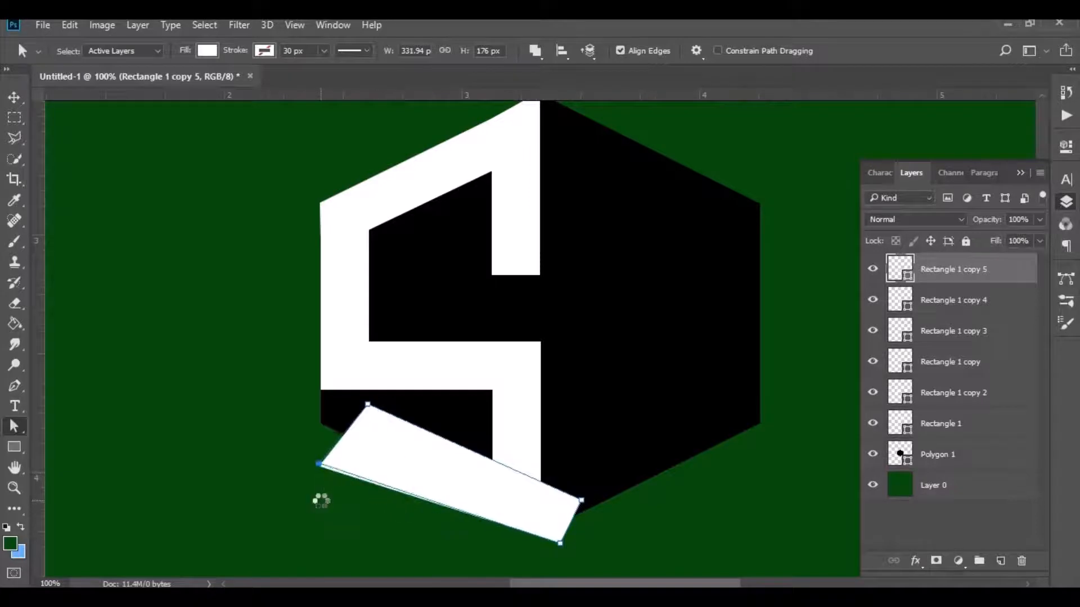
{"action": "key", "text": "Up"}
{"action": "key", "text": "Up"}
{"action": "key", "text": "Up"}
{"action": "key", "text": "Up"}
{"action": "key", "text": "Up"}
{"action": "key", "text": "Up"}
{"action": "key", "text": "Up"}
{"action": "key", "text": "Up"}
{"action": "key", "text": "Up"}
{"action": "key", "text": "Up"}
{"action": "key", "text": "Up"}
{"action": "key", "text": "Up"}
{"action": "key", "text": "Up"}
{"action": "key", "text": "Up"}
{"action": "key", "text": "Up"}
{"action": "key", "text": "Up"}
{"action": "key", "text": "Up"}
{"action": "key", "text": "Up"}
{"action": "key", "text": "Up"}
{"action": "key", "text": "Up"}
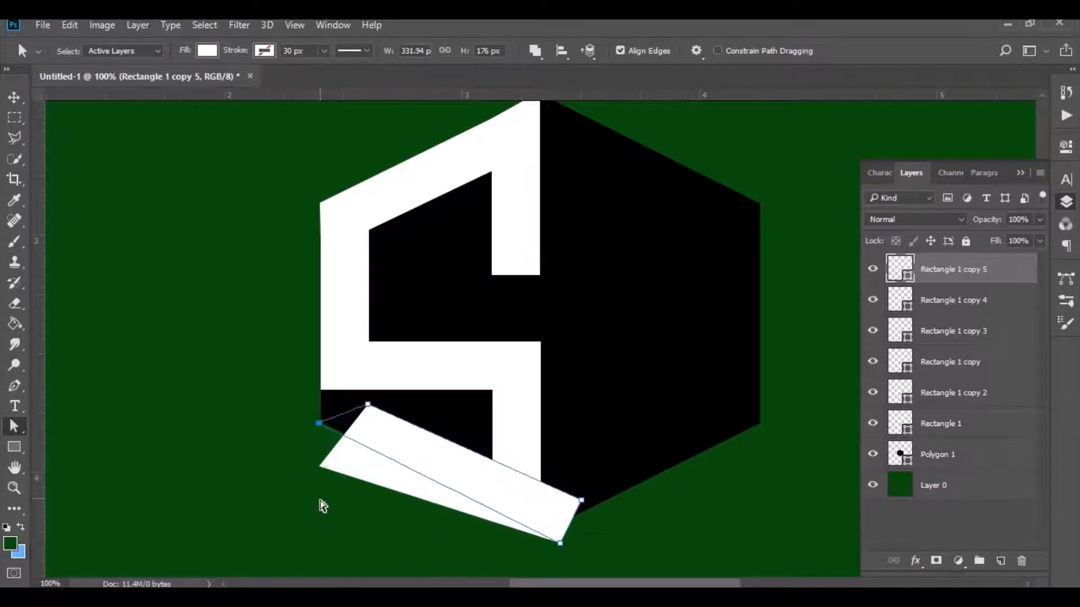
Step: Shift the lower tilted bar's upper-right anchor left, flush with the right side of the lower vertical bar
{"action": "key", "text": "Left"}
{"action": "key", "text": "Left"}
{"action": "key", "text": "Left"}
{"action": "key", "text": "Left"}
{"action": "key", "text": "Left"}
{"action": "key", "text": "Left"}
{"action": "key", "text": "Left"}
{"action": "key", "text": "Left"}
{"action": "key", "text": "Left"}
{"action": "key", "text": "Left"}
{"action": "key", "text": "Left"}
{"action": "key", "text": "Left"}
{"action": "key", "text": "Left"}
{"action": "key", "text": "Left"}
{"action": "key", "text": "Left"}
{"action": "key", "text": "Left"}
{"action": "key", "text": "Left"}
{"action": "key", "text": "Left"}
{"action": "key", "text": "Left"}
{"action": "key", "text": "Left"}
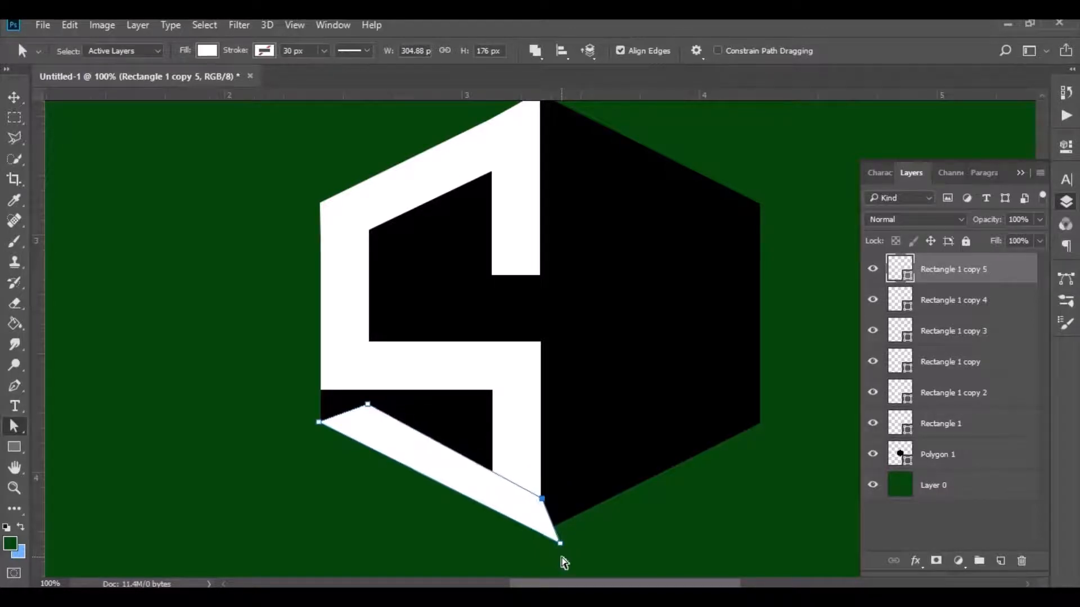
Step: Raise the lower tilted bar's upper-right anchor slightly along the right side of the lower vertical bar
{"action": "key", "text": "Up"}
{"action": "key", "text": "Up"}
{"action": "key", "text": "Up"}
{"action": "key", "text": "Up"}
{"action": "key", "text": "Up"}
{"action": "key", "text": "Up"}
{"action": "key", "text": "Up"}
Step: Move the lower tilted bar's lower-right anchor left and up onto the hexagon's bottom corner
{"action": "key", "text": "Left"}
{"action": "key", "text": "Left"}
{"action": "key", "text": "Left"}
{"action": "key", "text": "Left"}
{"action": "key", "text": "Left"}
{"action": "key", "text": "Left"}
{"action": "key", "text": "Left"}
{"action": "key", "text": "Left"}
{"action": "key", "text": "Left"}
{"action": "key", "text": "Left"}
{"action": "key", "text": "Left"}
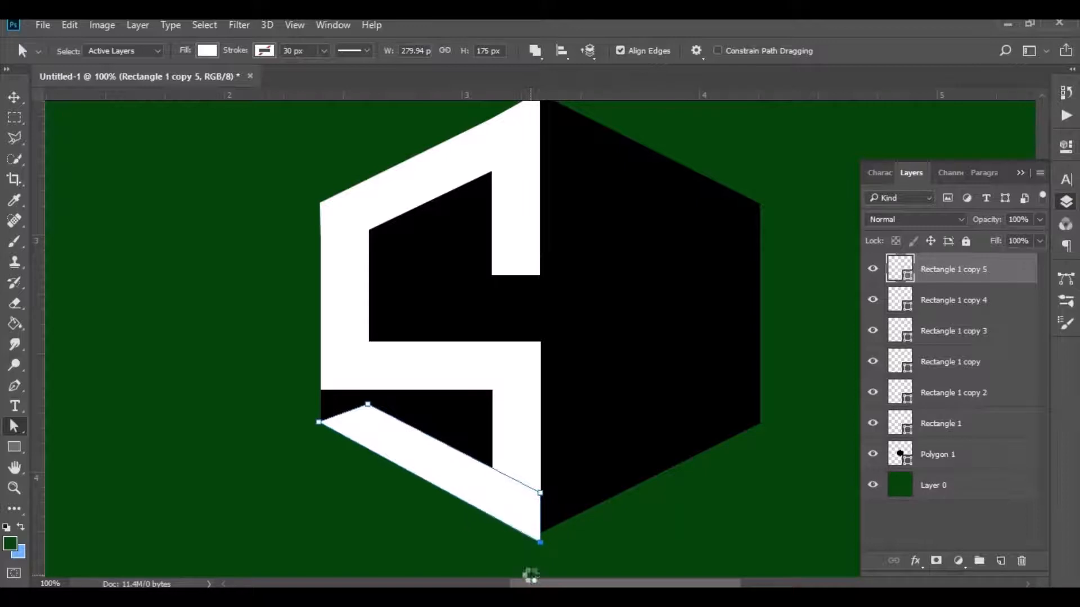
{"action": "key", "text": "Up"}
{"action": "key", "text": "Up"}
{"action": "key", "text": "Up"}
{"action": "key", "text": "Up"}
{"action": "key", "text": "Up"}
{"action": "key", "text": "Up"}
{"action": "key", "text": "Up"}
{"action": "key", "text": "Up"}
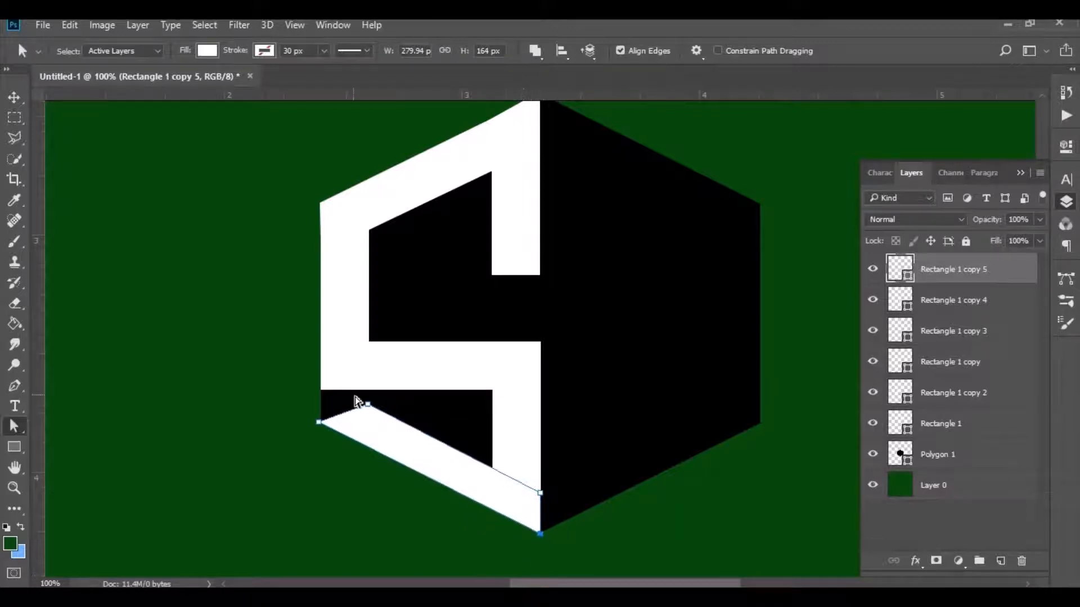
Step: Lower the tilted bar's upper-left anchor until it is nearly level with the hexagon's lower-left corner
{"action": "left_click_drag", "start_coordinate": [381, 417], "coordinate": [382, 419]}
{"action": "key", "text": "Down"}
{"action": "key", "text": "Down"}
{"action": "key", "text": "Down"}
{"action": "key", "text": "Down"}
{"action": "key", "text": "Down"}
{"action": "key", "text": "Down"}
{"action": "key", "text": "Down"}
{"action": "key", "text": "Down"}
{"action": "key", "text": "Down"}
{"action": "key", "text": "Down"}
{"action": "key", "text": "Down"}
{"action": "key", "text": "Down"}
{"action": "key", "text": "Down"}
{"action": "key", "text": "Down"}
{"action": "key", "text": "Down"}
{"action": "key", "text": "Down"}
{"action": "key", "text": "Down"}
{"action": "key", "text": "Down"}
{"action": "key", "text": "Down"}
{"action": "key", "text": "Down"}
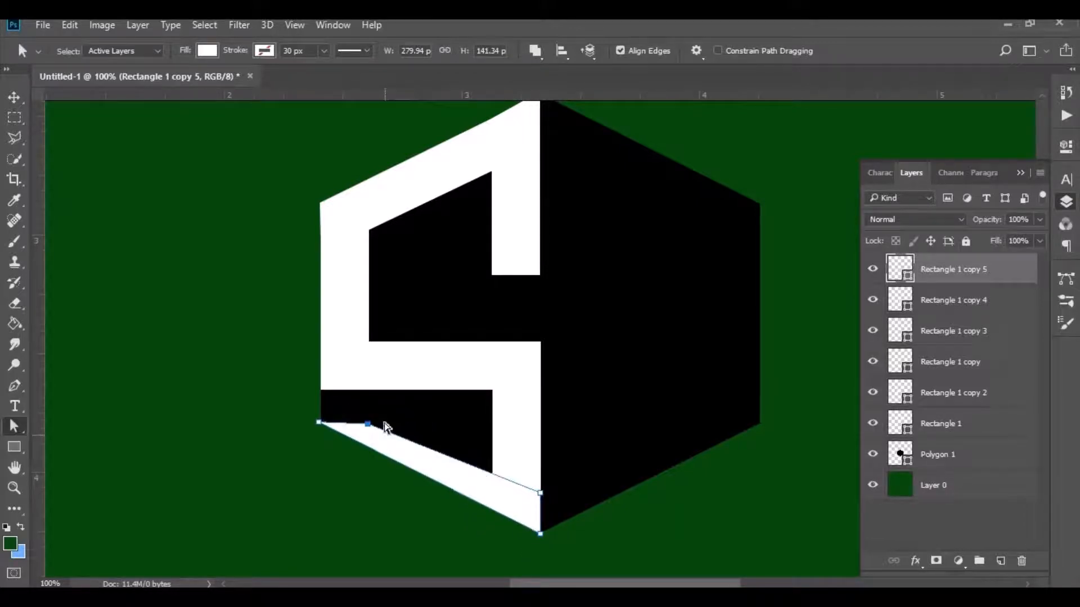
{"action": "key", "text": "v"}
Step: Draw a rectangle over the upper central vertical bar and move it just right of the hexagon's centre line, leaving a narrow gap
{"action": "scroll", "coordinate": [236, 394], "scroll_direction": "up", "scroll_amount": 2}
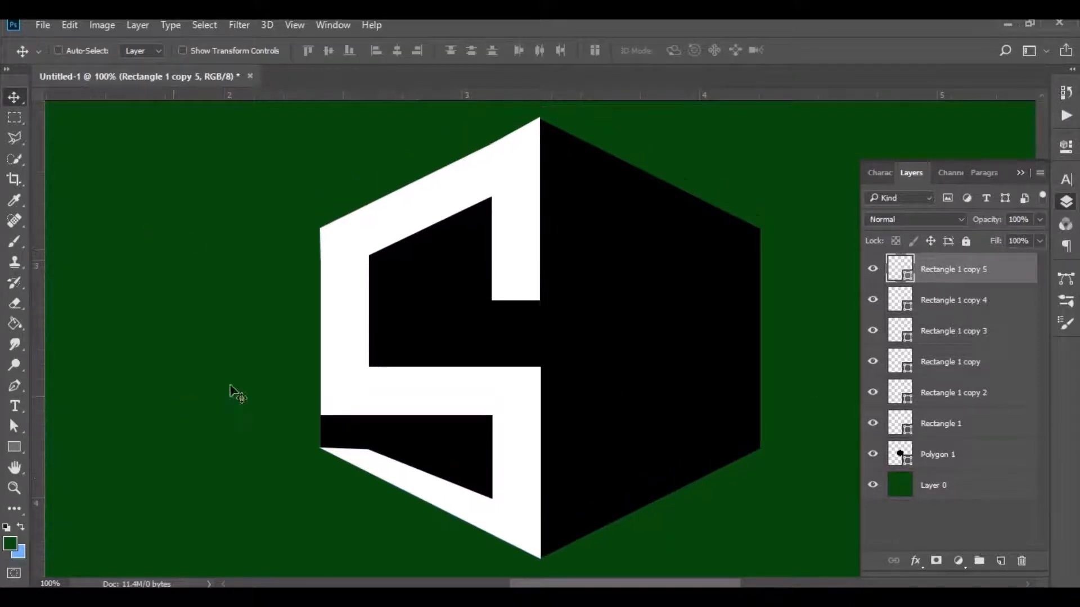
{"action": "left_click", "coordinate": [16, 447]}
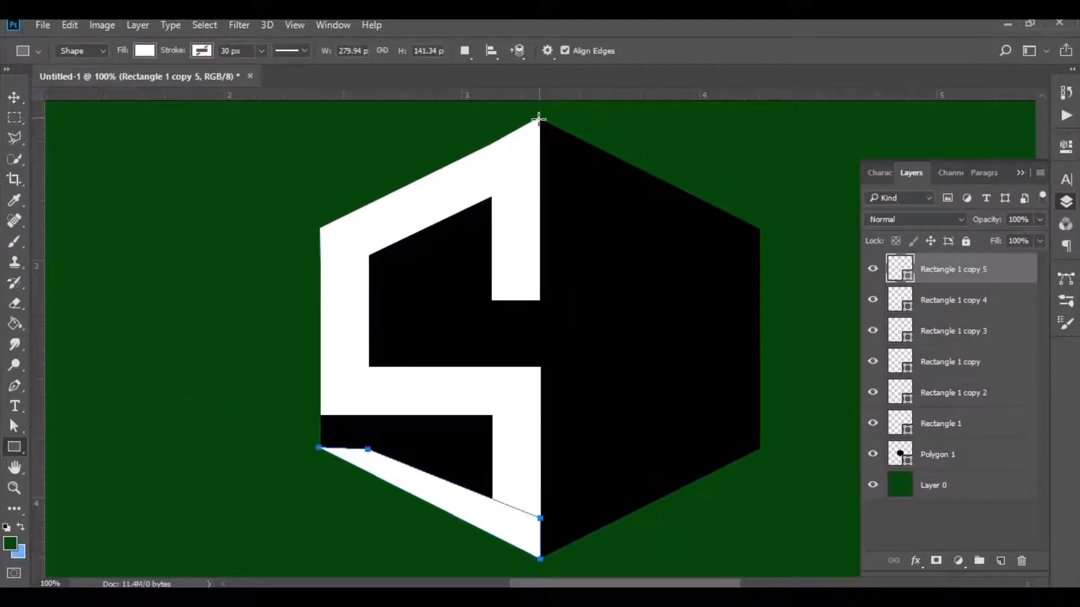
{"action": "left_click_drag", "start_coordinate": [539, 118], "coordinate": [493, 300]}
{"action": "key", "text": "v"}
{"action": "left_click_drag", "start_coordinate": [543, 262], "coordinate": [592, 263]}
Step: Duplicate the new vertical bar, lengthen the copy to 120.69%, and tilt it to about -63° along the hexagon's upper-right edge
{"action": "left_click", "coordinate": [1064, 204]}
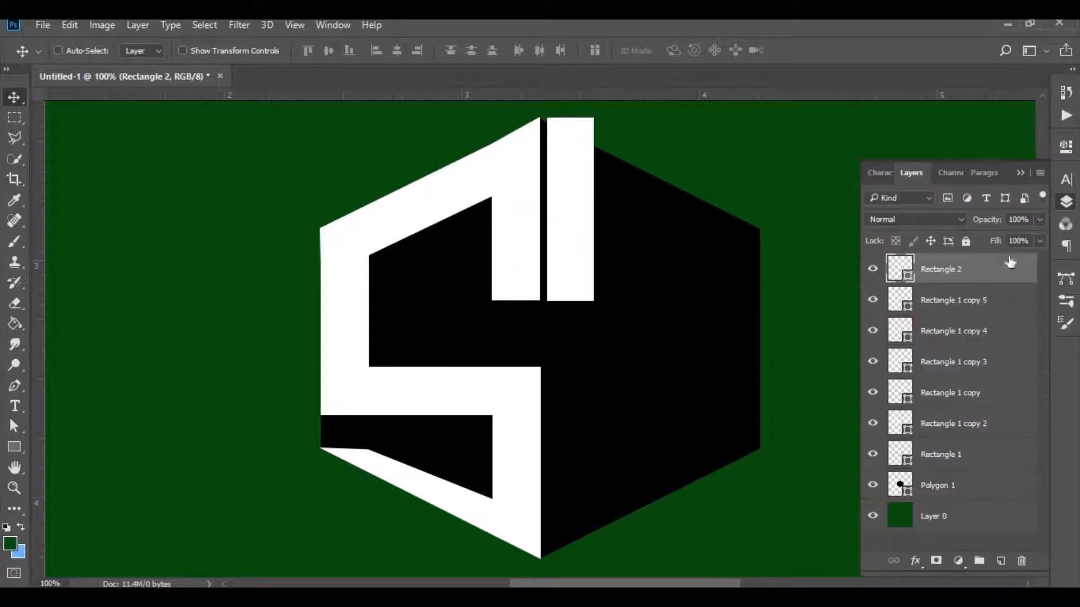
{"action": "key", "text": "ctrl+j"}
{"action": "key", "text": "ctrl+t"}
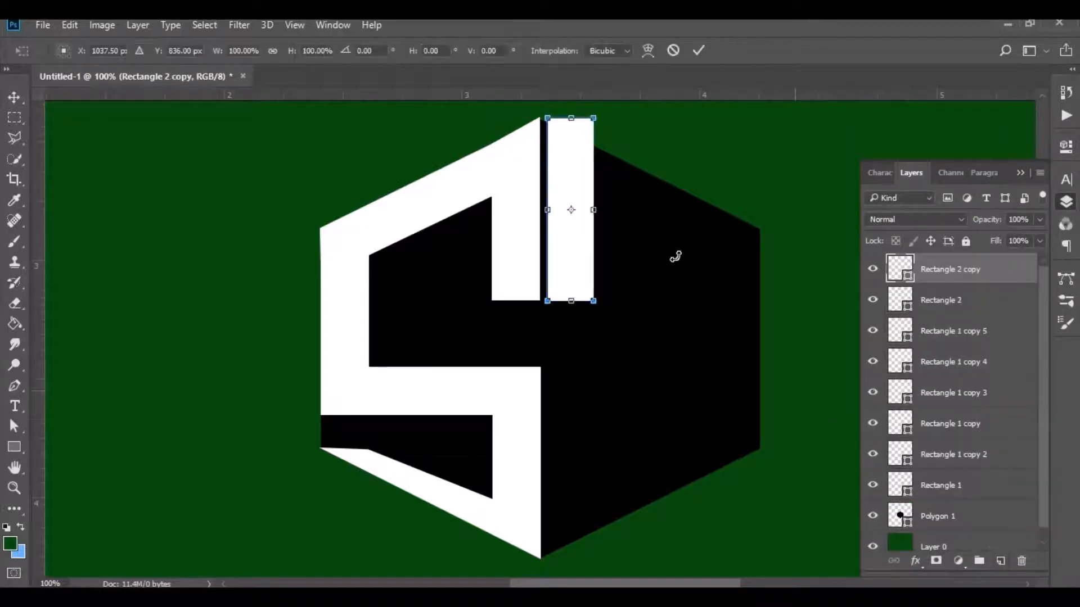
{"action": "left_click_drag", "start_coordinate": [583, 306], "coordinate": [647, 260]}
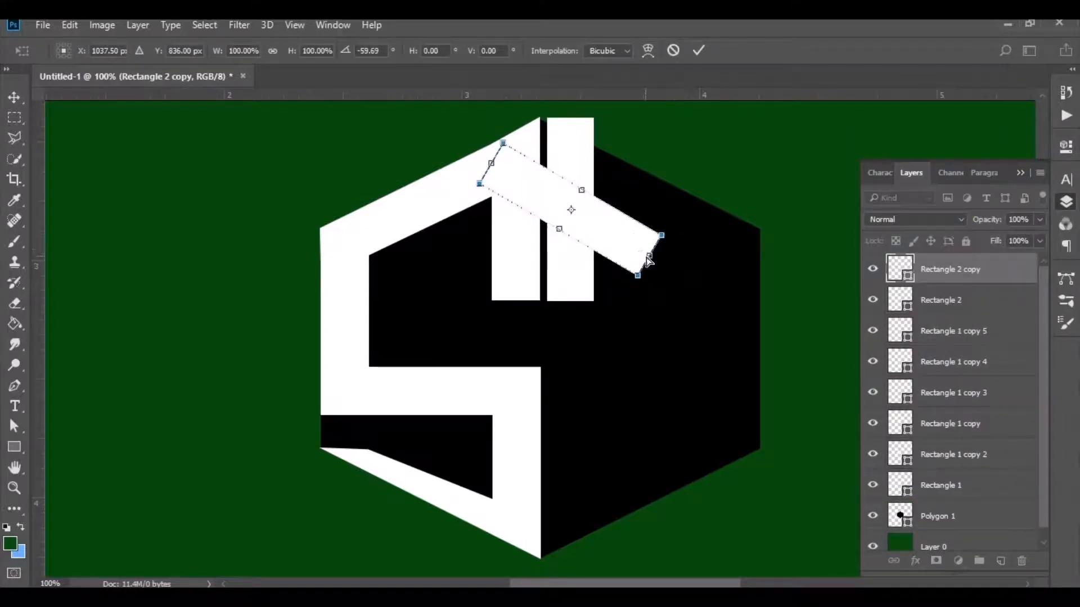
{"action": "key", "text": "ctrl+z"}
{"action": "left_click_drag", "start_coordinate": [571, 302], "coordinate": [695, 318]}
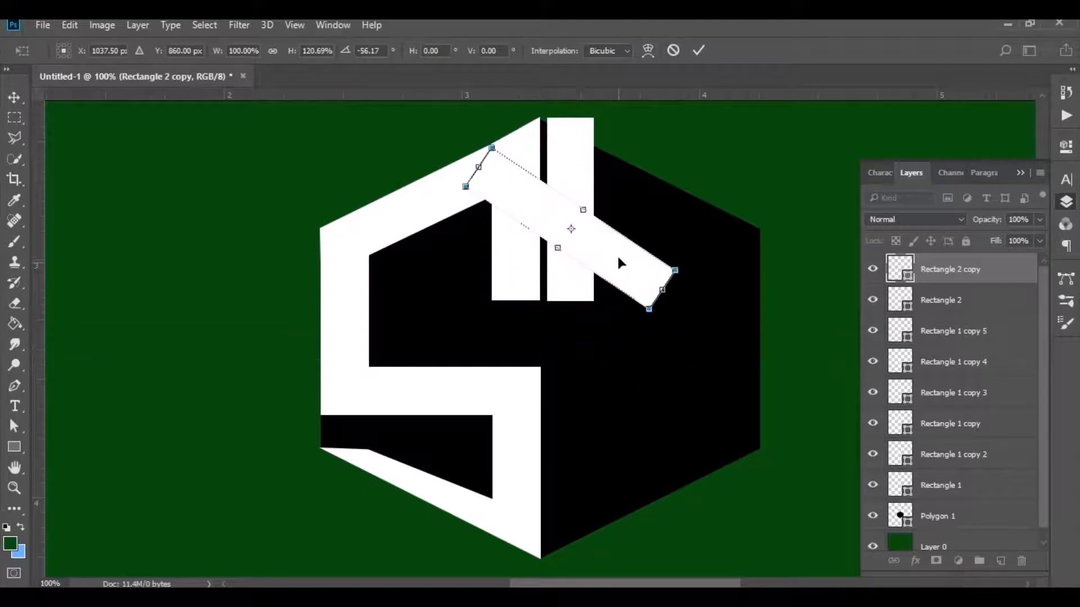
{"action": "left_click_drag", "start_coordinate": [620, 263], "coordinate": [677, 231]}
{"action": "left_click_drag", "start_coordinate": [719, 284], "coordinate": [707, 301]}
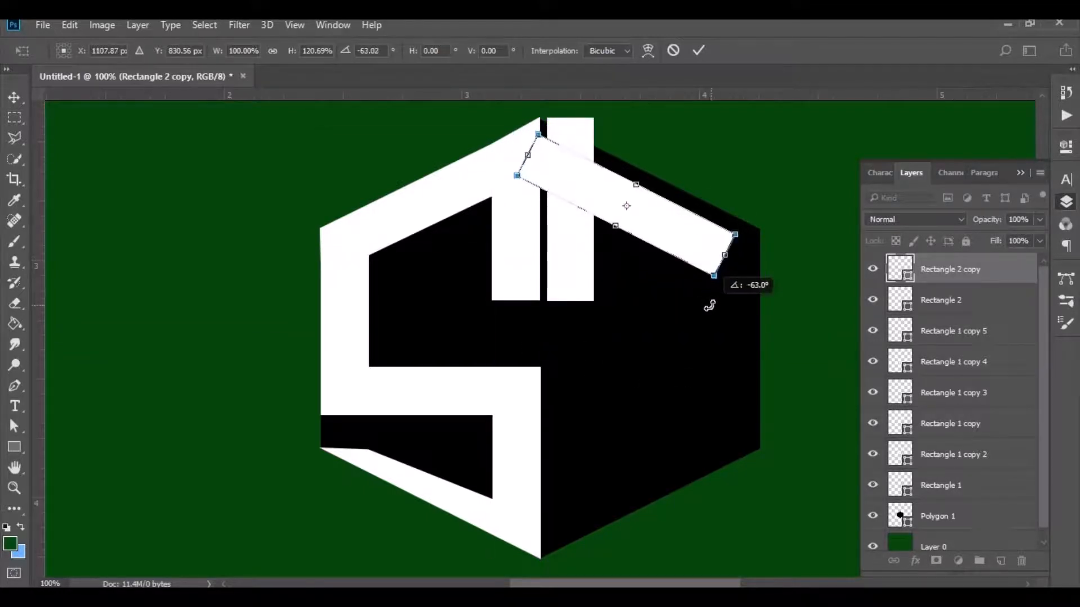
{"action": "left_click", "coordinate": [702, 49]}
Step: Shift the tilted copy closer to the hexagon's upper-right edge
{"action": "mouse_move", "coordinate": [654, 208]}
{"action": "left_mouse_down"}
{"action": "mouse_move", "coordinate": [667, 198]}
{"action": "mouse_move", "coordinate": [670, 217]}
{"action": "left_mouse_up"}
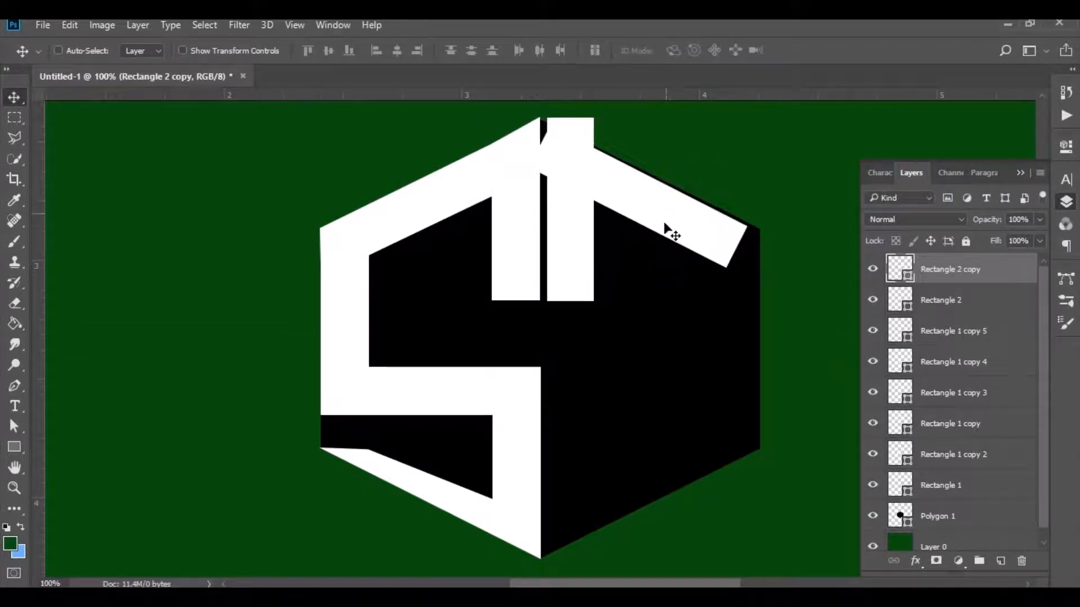
{"action": "key", "text": "Up"}
{"action": "key", "text": "Up"}
{"action": "key", "text": "Up"}
{"action": "key", "text": "Up"}
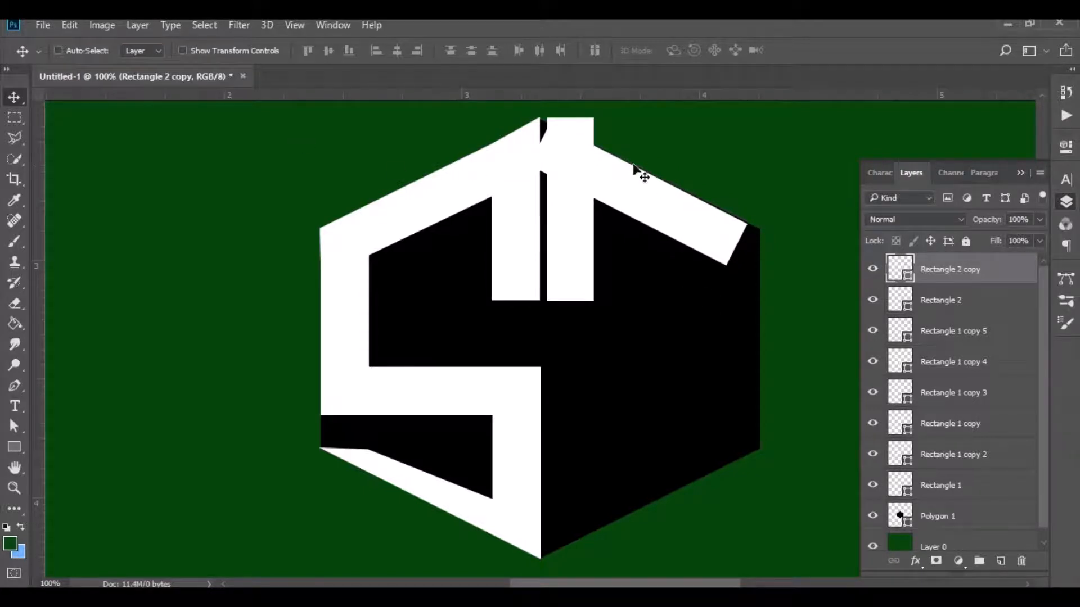
Step: Fine-tune the tilted copy's rotation to match the hexagon's upper-right edge and nudge it up against that edge
{"action": "key", "text": "ctrl+t"}
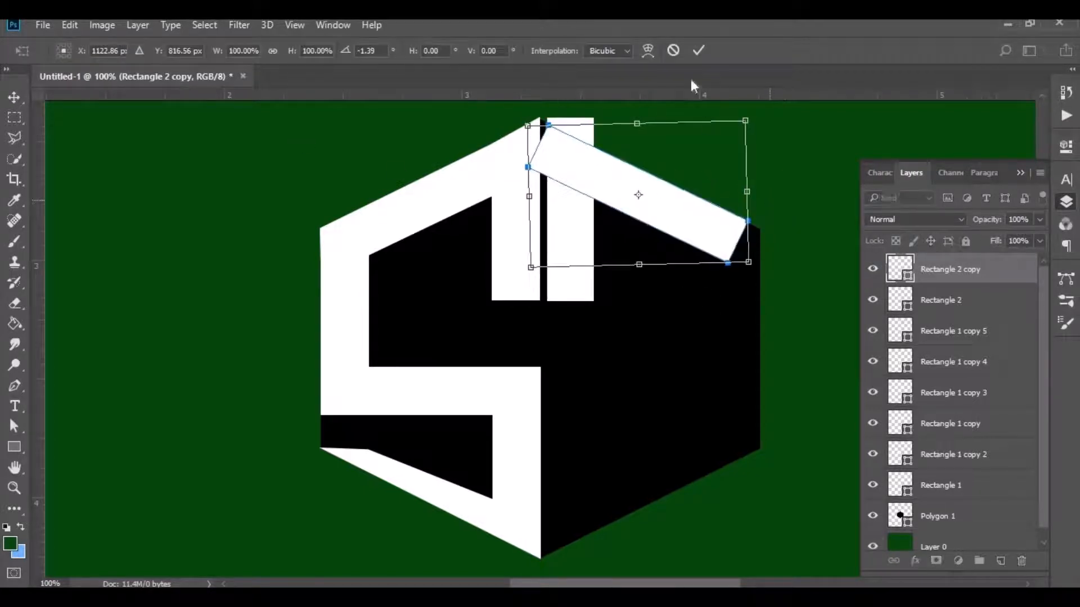
{"action": "left_click", "coordinate": [699, 50]}
{"action": "key", "text": "ctrl+t"}
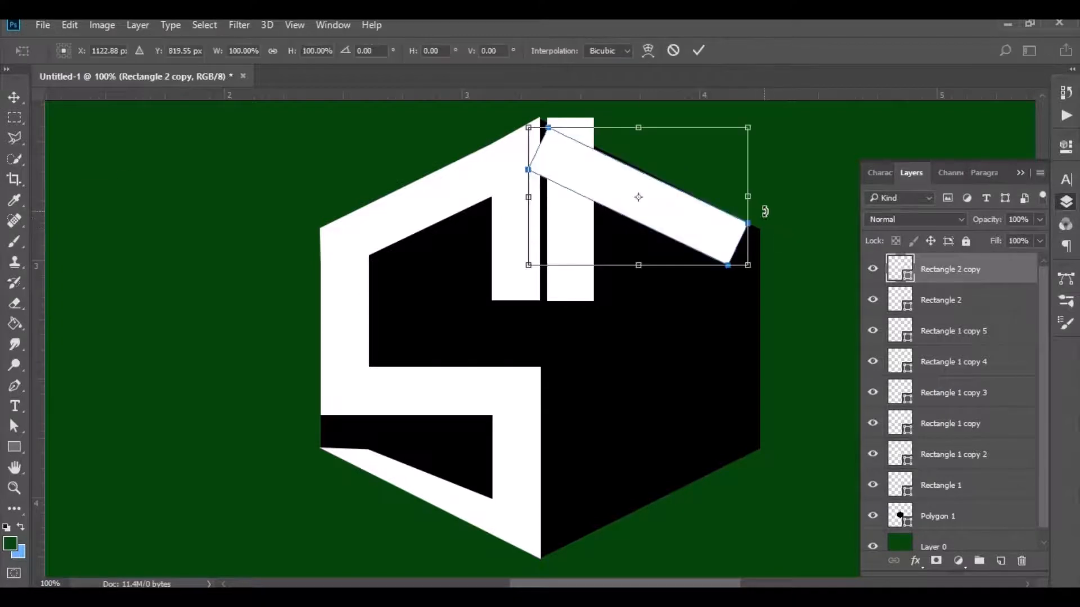
{"action": "left_click_drag", "start_coordinate": [767, 213], "coordinate": [770, 219]}
{"action": "left_click", "coordinate": [698, 50]}
{"action": "key", "text": "Up"}
{"action": "key", "text": "Up"}
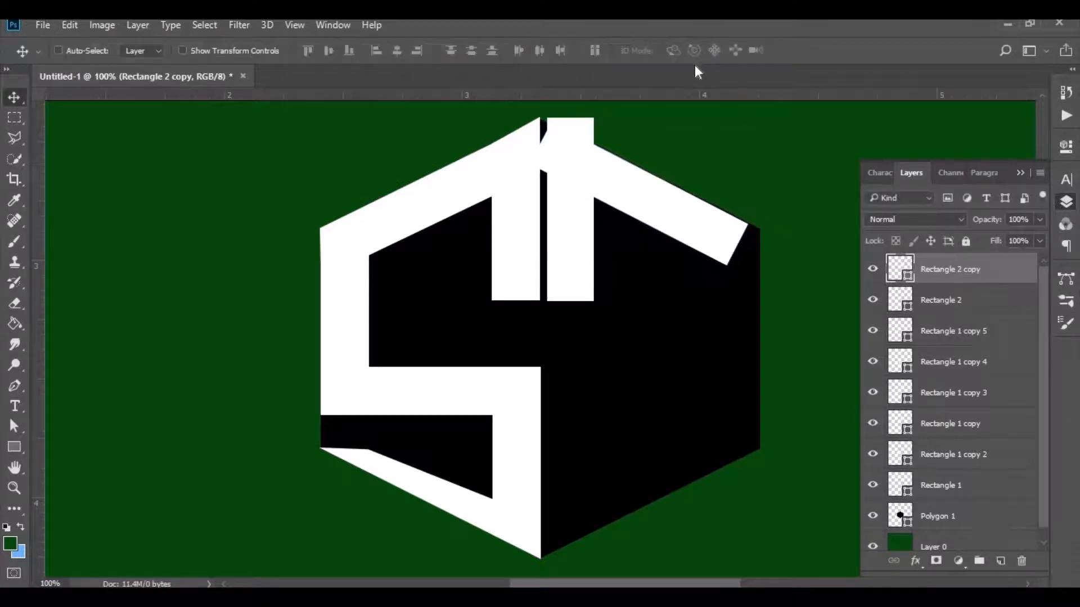
Step: Duplicate the vertical bar right of the centre line, and group the six Rectangle 1 bar layers of the left half
{"action": "left_click", "coordinate": [934, 308]}
{"action": "key", "text": "ctrl+j"}
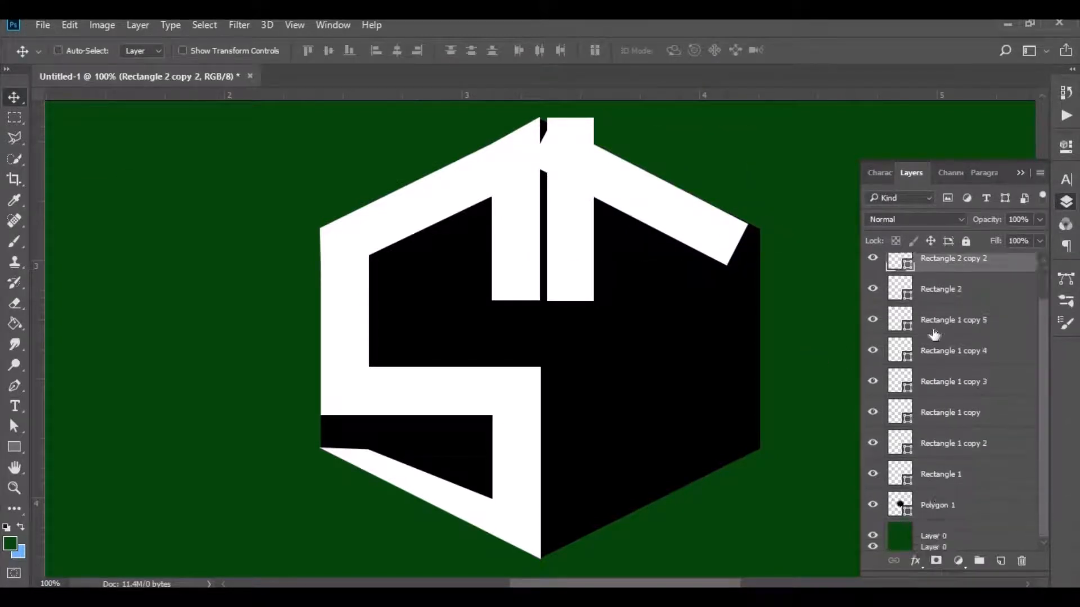
{"action": "left_click", "coordinate": [940, 363]}
{"action": "scroll", "coordinate": [939, 450], "scroll_direction": "down", "scroll_amount": 3}
{"action": "left_click", "coordinate": [935, 503], "text": "shift"}
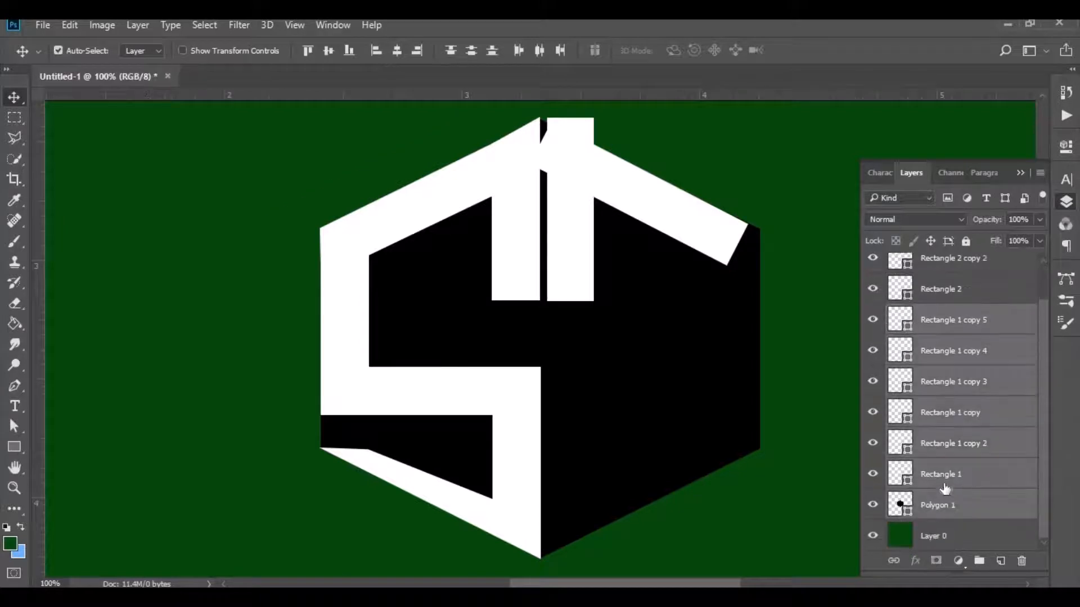
{"action": "left_click", "coordinate": [943, 495], "text": "ctrl"}
{"action": "left_click_drag", "start_coordinate": [946, 484], "coordinate": [979, 561]}
{"action": "left_click", "coordinate": [940, 281]}
{"action": "left_click_drag", "start_coordinate": [642, 221], "coordinate": [707, 305]}
{"action": "key", "text": "ctrl+z"}
Step: Move the duplicated vertical bar to the hexagon's right edge, directly below the upper-right corner
{"action": "left_click", "coordinate": [919, 297]}
{"action": "left_click_drag", "start_coordinate": [650, 262], "coordinate": [817, 377]}
{"action": "key", "text": "Left"}
{"action": "key", "text": "Left"}
{"action": "key", "text": "Left"}
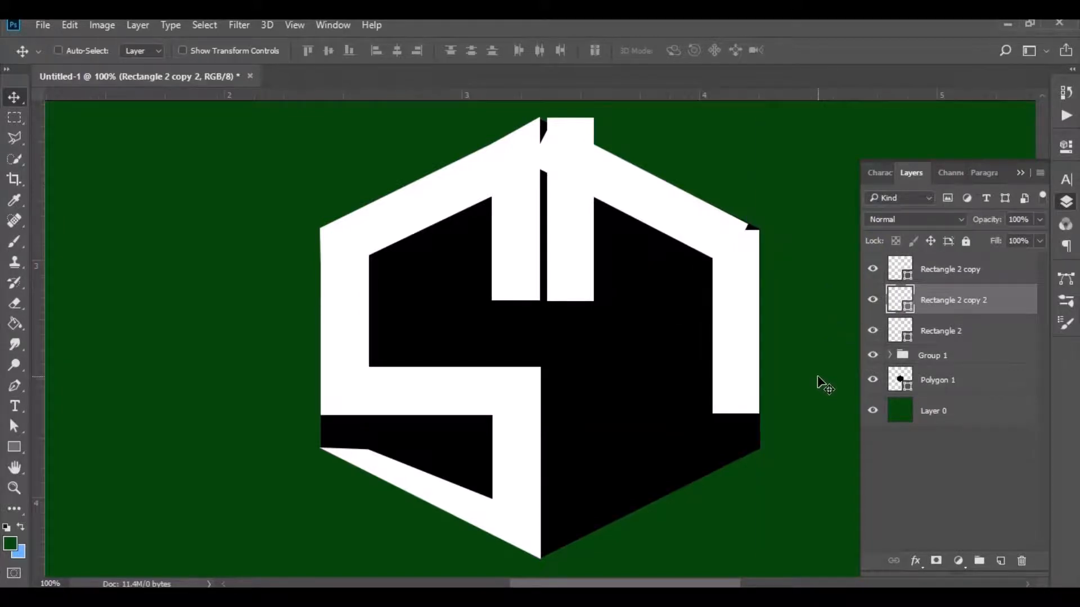
{"action": "key", "text": "Right"}
{"action": "key", "text": "Right"}
{"action": "key", "text": "Right"}
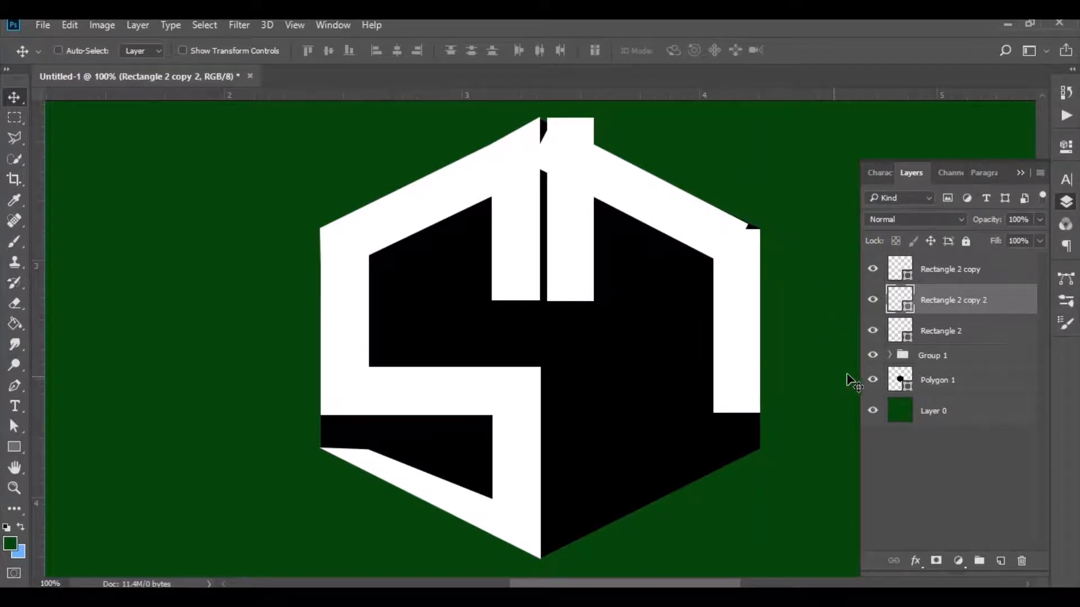
Step: Duplicate the right-edge bar to the top of the layer stack, rotate it 90° clockwise, and place it horizontally across the lower right half
{"action": "key", "text": "ctrl+j"}
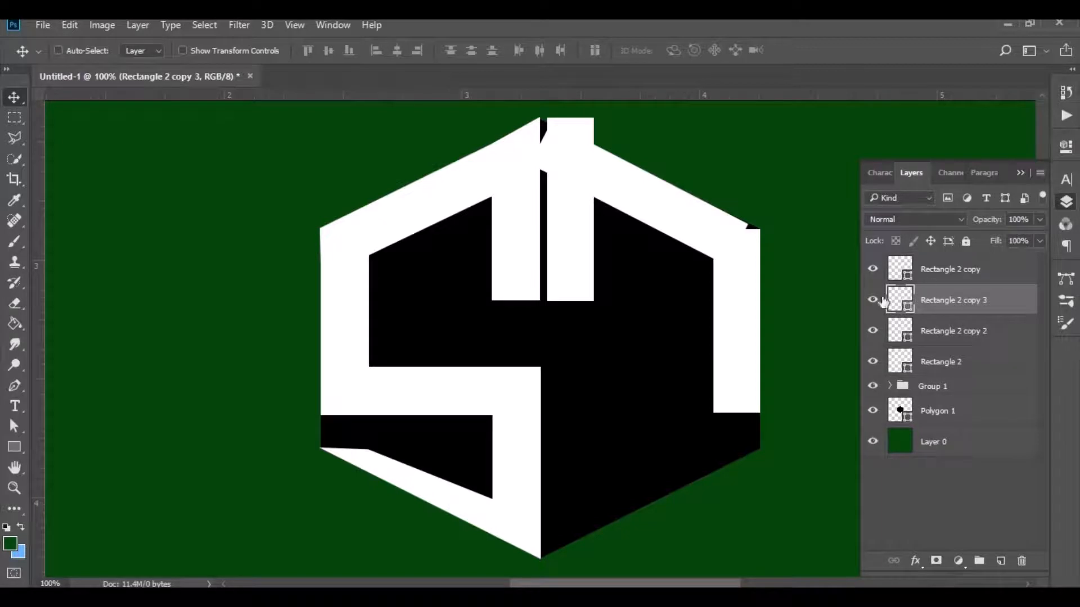
{"action": "left_click_drag", "start_coordinate": [940, 274], "coordinate": [940, 275]}
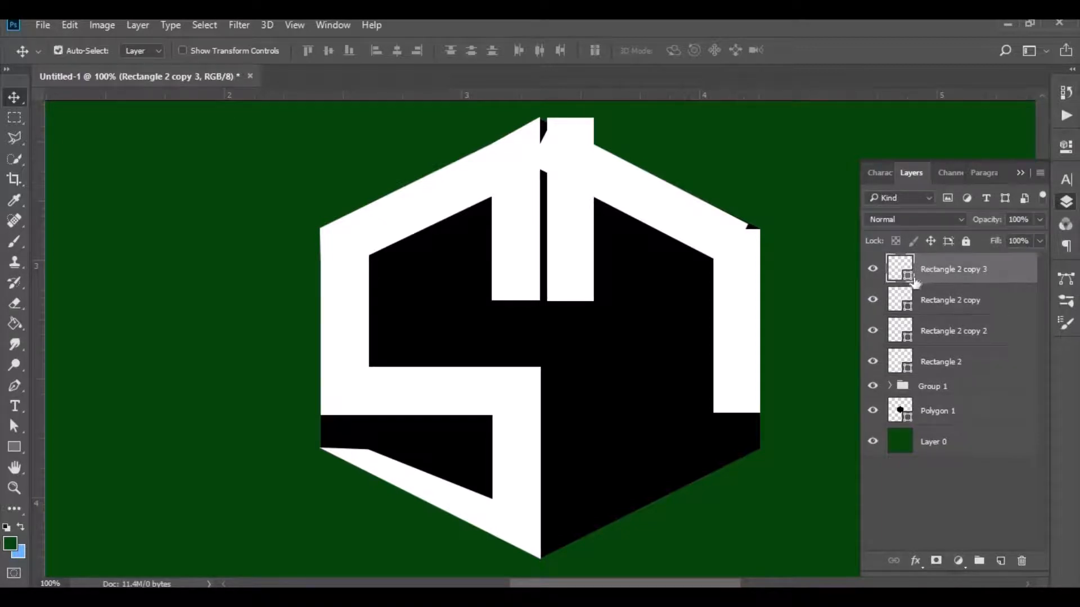
{"action": "key", "text": "ctrl+t"}
{"action": "right_click", "coordinate": [756, 289]}
{"action": "left_click", "coordinate": [799, 484]}
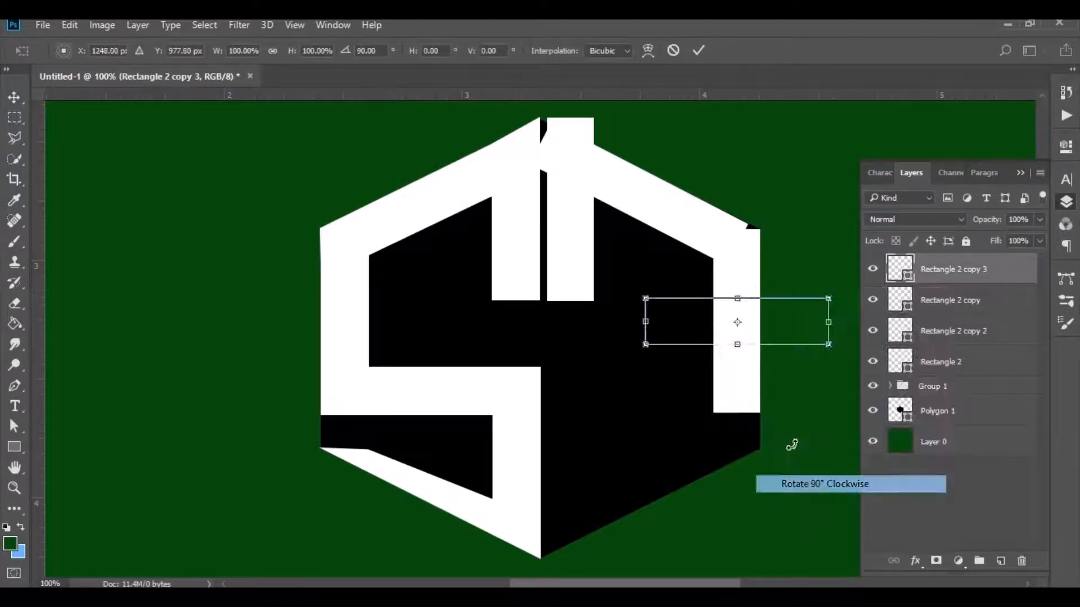
{"action": "left_click", "coordinate": [699, 50]}
{"action": "left_click_drag", "start_coordinate": [724, 322], "coordinate": [644, 394]}
Step: Stretch the right horizontal bar leftward to 115.95% width, in line with the inner vertical bar's left side
{"action": "key", "text": "ctrl+t"}
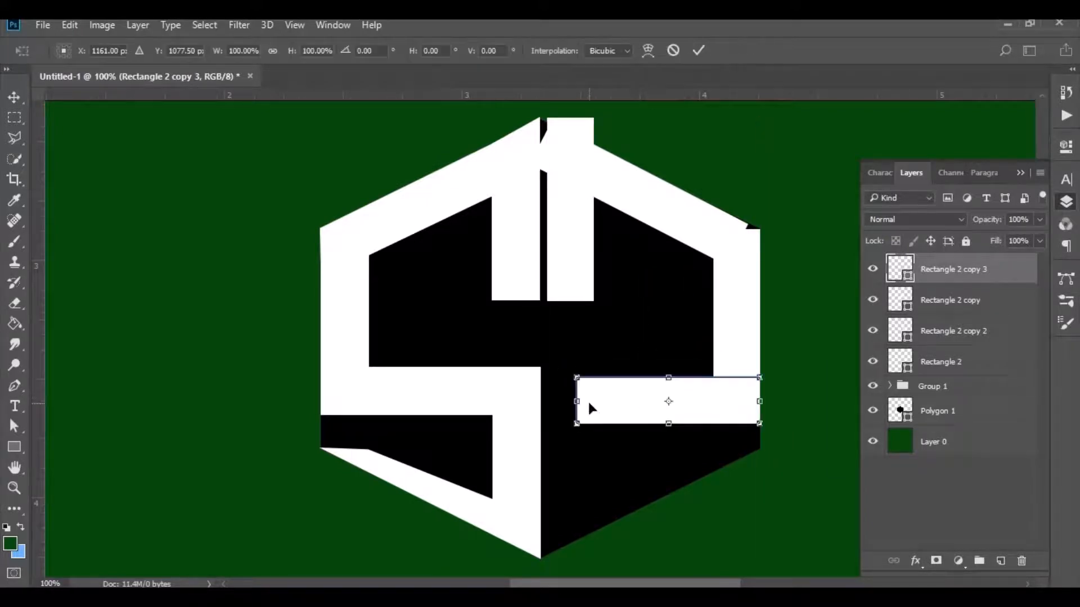
{"action": "left_click_drag", "start_coordinate": [576, 396], "coordinate": [548, 390]}
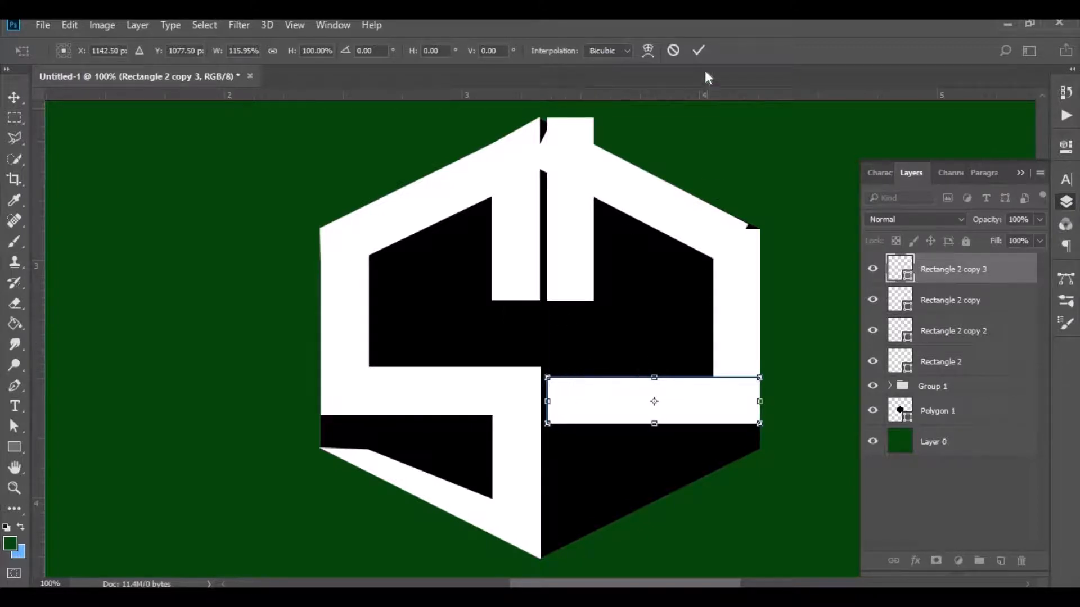
{"action": "left_click", "coordinate": [699, 51]}
Step: Hide the vertical bar on the hexagon's right edge (Rectangle 2 copy 2)
{"action": "left_click", "coordinate": [873, 300]}
{"action": "left_click", "coordinate": [873, 300]}
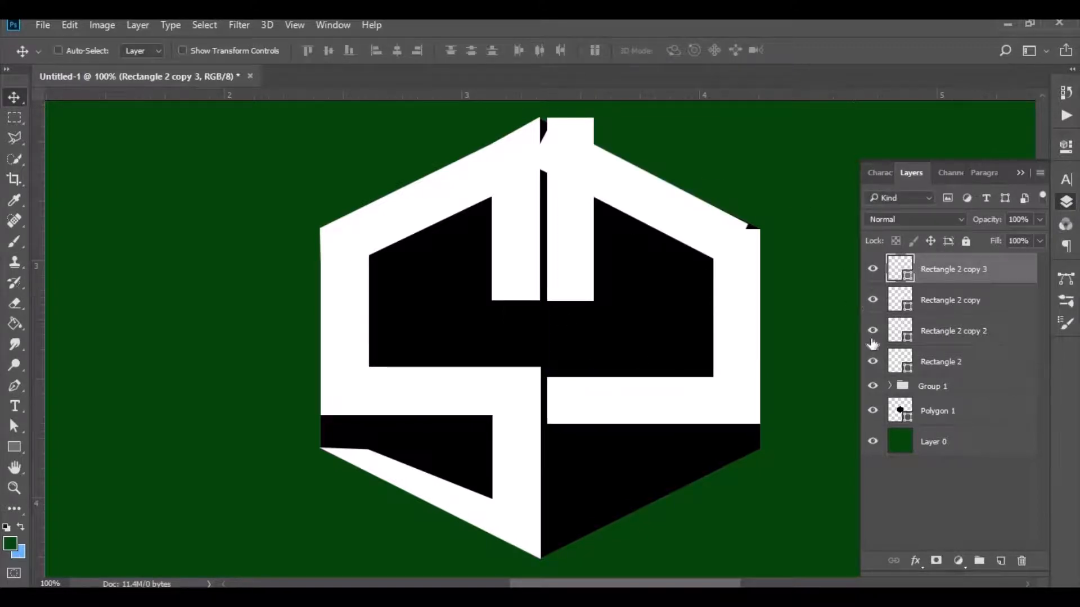
{"action": "left_click", "coordinate": [873, 330]}
Step: Move the upper-right tilted bar so its outer end meets the hexagon's upper-right corner and its side follows the edge
{"action": "left_click_drag", "start_coordinate": [691, 233], "coordinate": [709, 242]}
{"action": "key", "text": "ctrl+z"}
{"action": "left_click", "coordinate": [924, 301]}
{"action": "left_click_drag", "start_coordinate": [776, 263], "coordinate": [783, 269]}
{"action": "key", "text": "Up"}
{"action": "key", "text": "Up"}
{"action": "key", "text": "Up"}
{"action": "key", "text": "Up"}
{"action": "key", "text": "Up"}
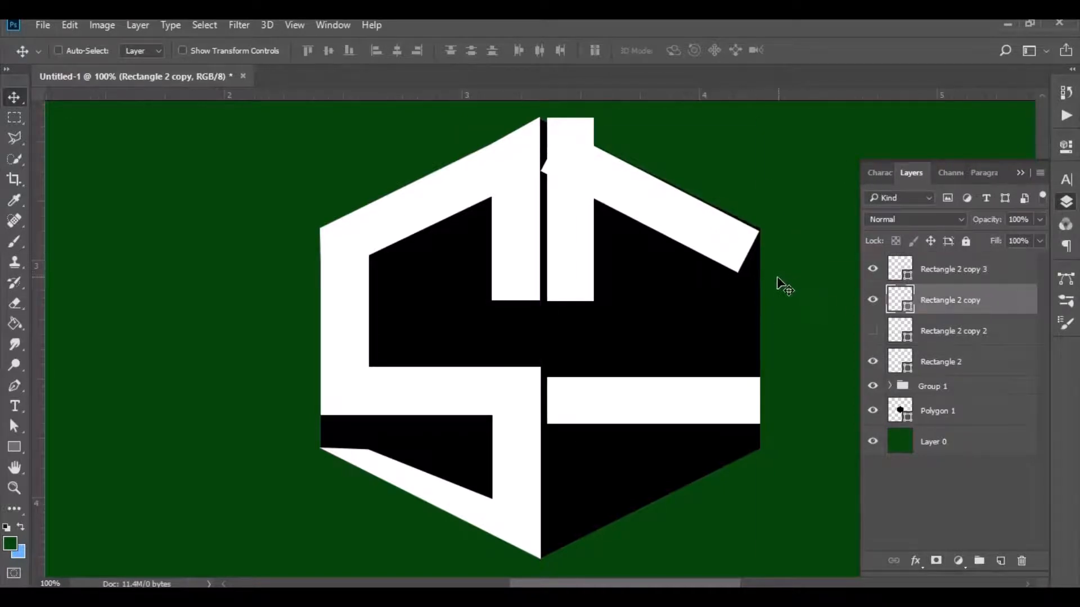
{"action": "key", "text": "Right"}
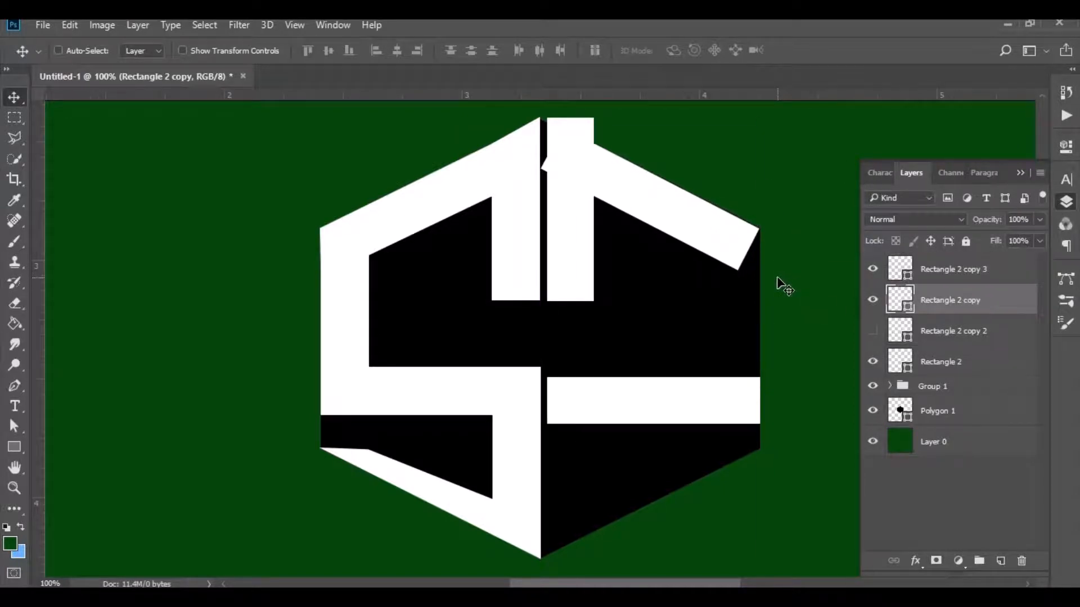
Step: Lengthen the vertical bar right of the centre line downward to join the right horizontal bar
{"action": "left_click", "coordinate": [944, 362]}
{"action": "key", "text": "ctrl+t"}
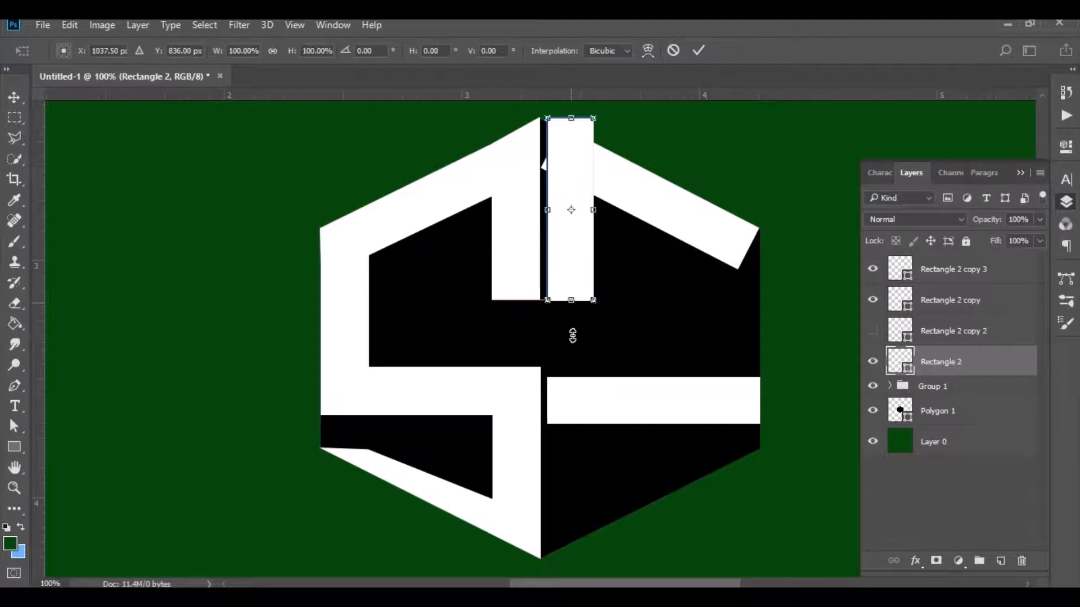
{"action": "left_click_drag", "start_coordinate": [573, 335], "coordinate": [570, 416]}
{"action": "left_click", "coordinate": [697, 52]}
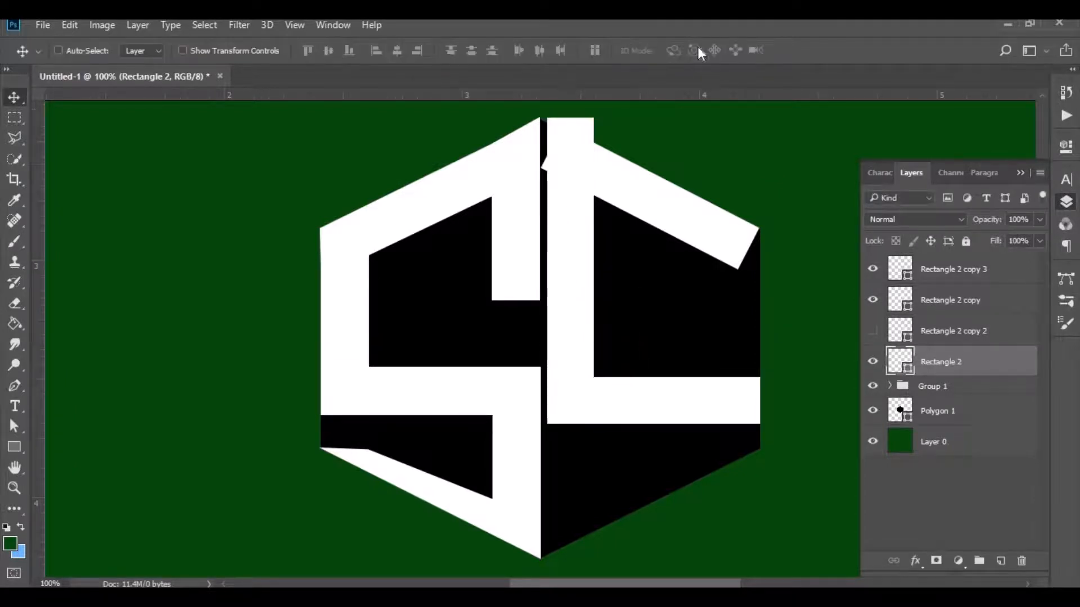
Step: Duplicate the right horizontal bar, rotate the copy 90° clockwise, and hang it from that bar's right end along the hexagon's edge
{"action": "left_click", "coordinate": [872, 300]}
{"action": "left_click", "coordinate": [871, 301]}
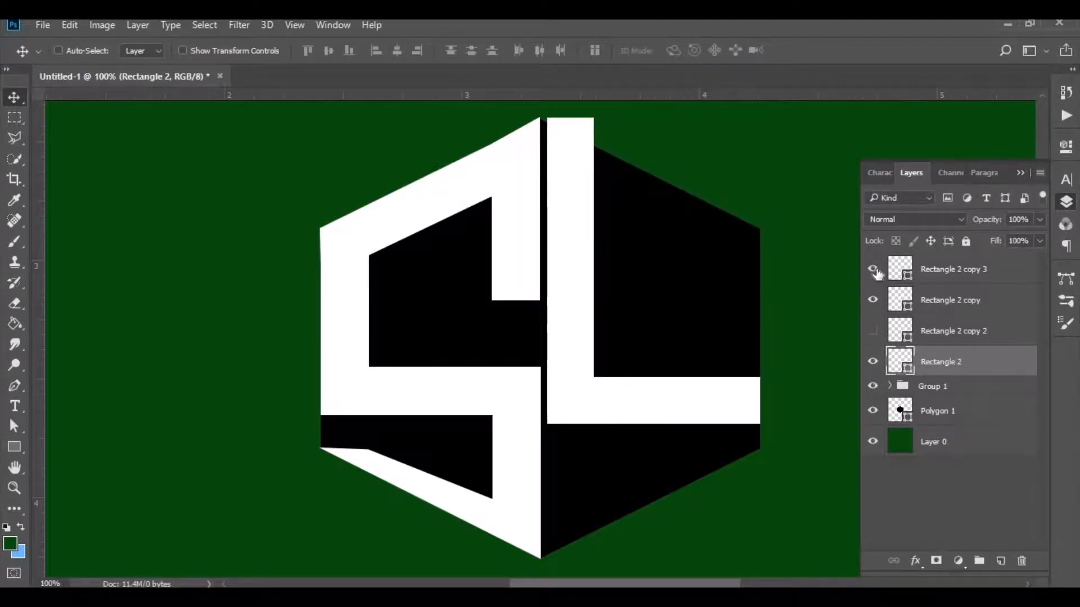
{"action": "left_click", "coordinate": [874, 270]}
{"action": "left_click", "coordinate": [874, 270]}
{"action": "left_click_drag", "start_coordinate": [957, 272], "coordinate": [1000, 557]}
{"action": "key", "text": "ctrl+t"}
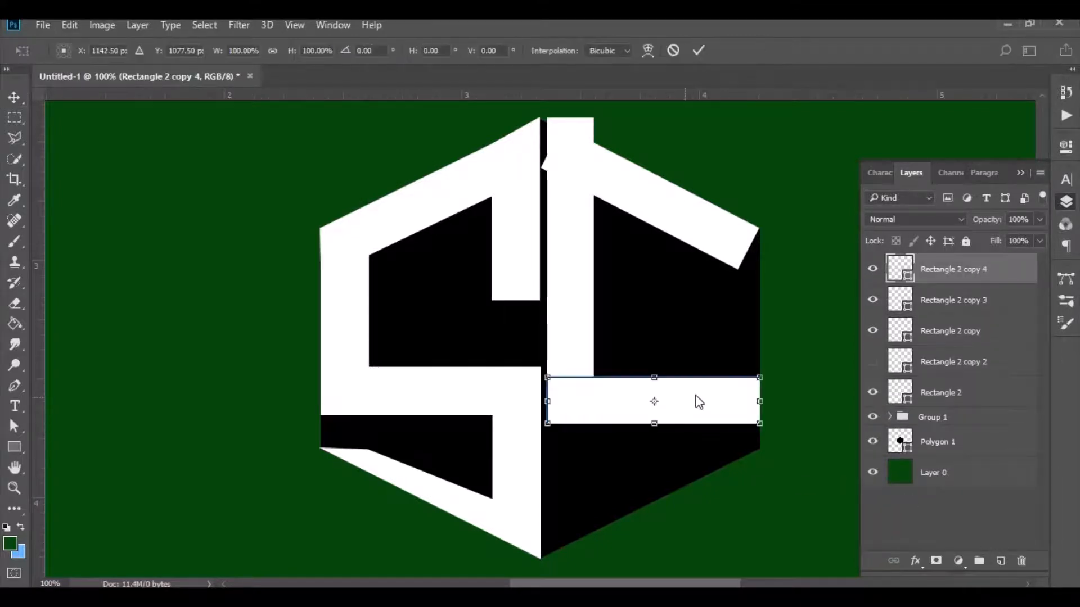
{"action": "right_click", "coordinate": [688, 402]}
{"action": "left_click", "coordinate": [726, 325]}
{"action": "left_click_drag", "start_coordinate": [664, 372], "coordinate": [758, 450]}
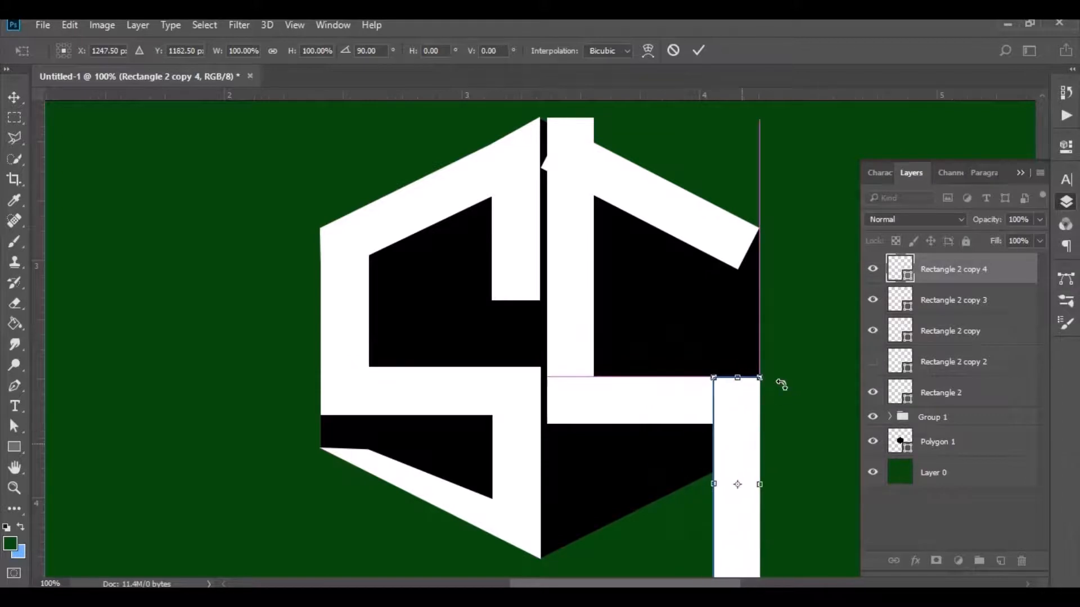
Step: Shorten the hanging vertical bar to 44.24%, ending where its inner side meets the hexagon's lower-right edge
{"action": "scroll", "coordinate": [762, 505], "scroll_direction": "down", "scroll_amount": 3}
{"action": "left_click_drag", "start_coordinate": [731, 533], "coordinate": [741, 416]}
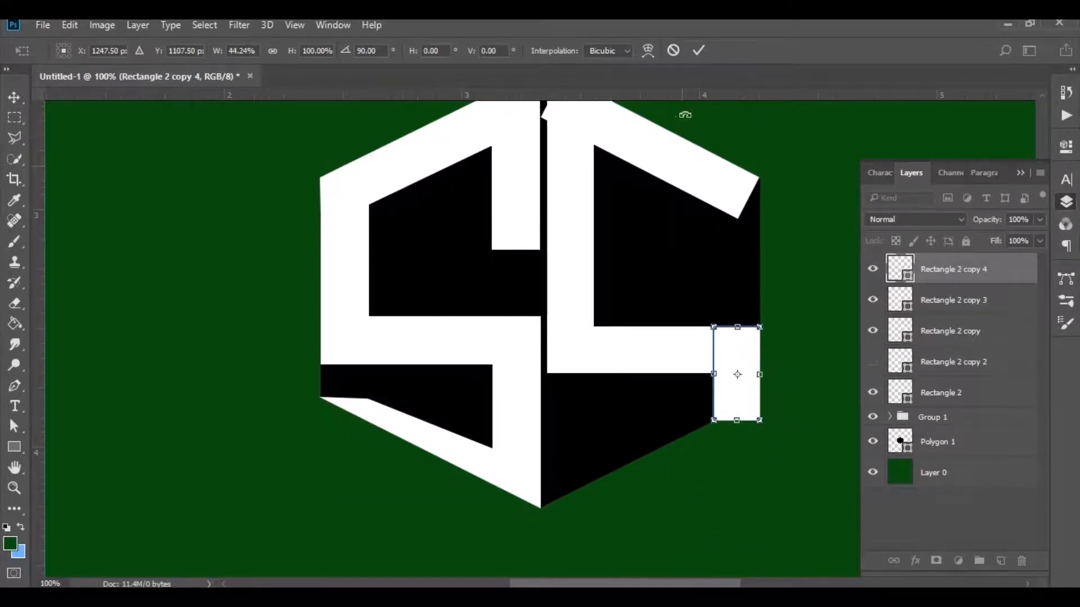
{"action": "left_click", "coordinate": [699, 50]}
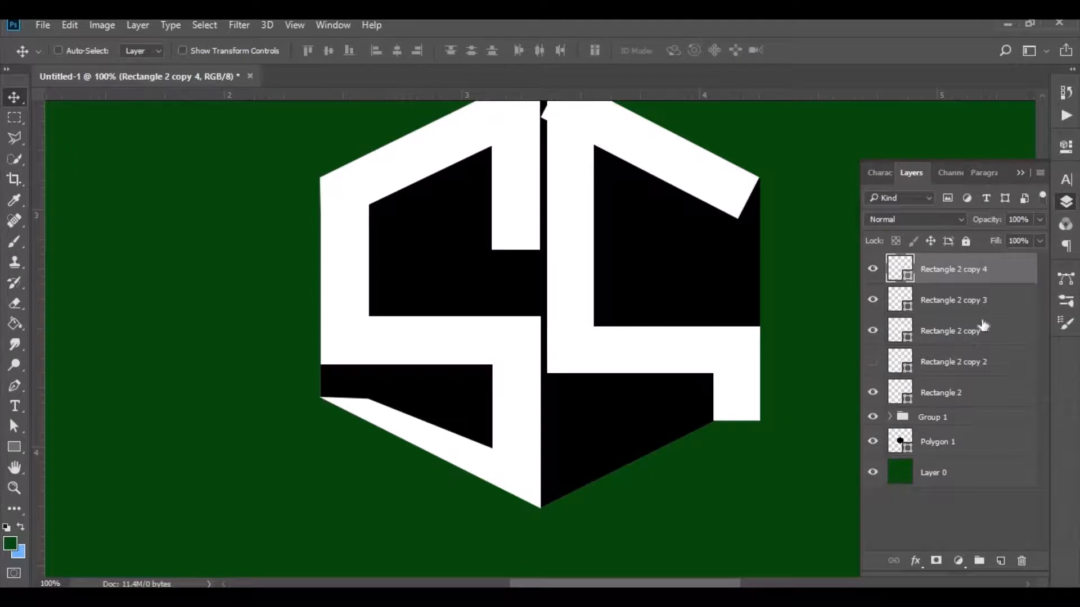
Step: Raise the right horizontal bar (Rectangle 2 copy 3) slightly toward the level of the left horizontal bar
{"action": "left_click", "coordinate": [872, 301]}
{"action": "left_click", "coordinate": [872, 301]}
{"action": "left_click", "coordinate": [947, 302]}
{"action": "key", "text": "Up"}
{"action": "key", "text": "Up"}
{"action": "key", "text": "Up"}
{"action": "key", "text": "Up"}
{"action": "key", "text": "Up"}
{"action": "key", "text": "Up"}
{"action": "key", "text": "Up"}
{"action": "key", "text": "Up"}
{"action": "key", "text": "Up"}
{"action": "key", "text": "Up"}
{"action": "key", "text": "Up"}
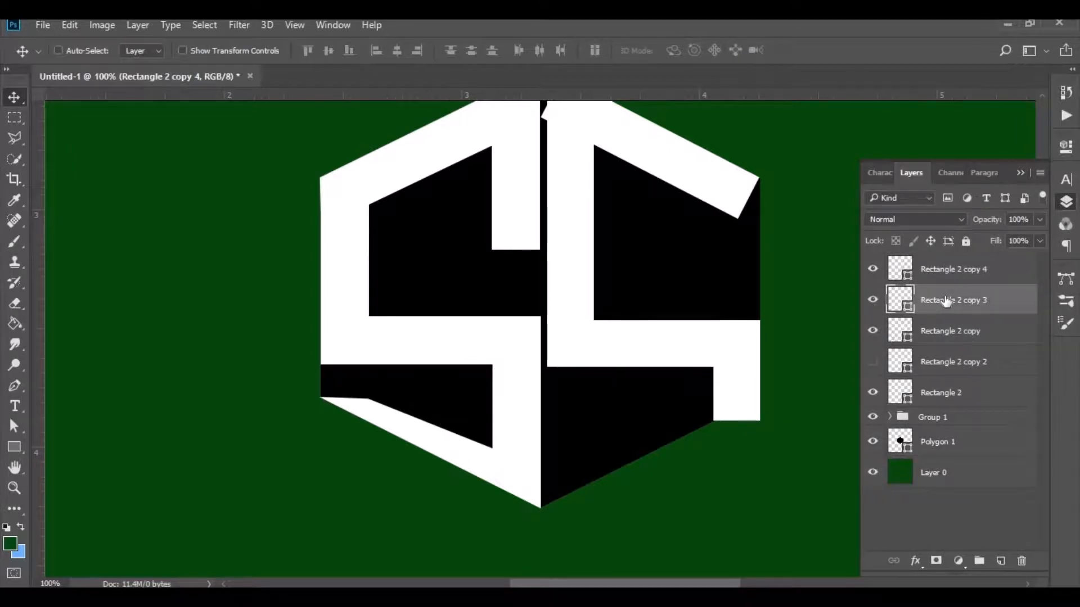
Step: Nudge the right horizontal bar (Rectangle 2 copy 3) up a little further
{"action": "key", "text": "Up"}
{"action": "key", "text": "Up"}
{"action": "key", "text": "Up"}
Step: Duplicate the right horizontal bar, bring the copy to the front, rotate it -26.51°, and fit it along the hexagon's lower-right edge
{"action": "key", "text": "ctrl+j"}
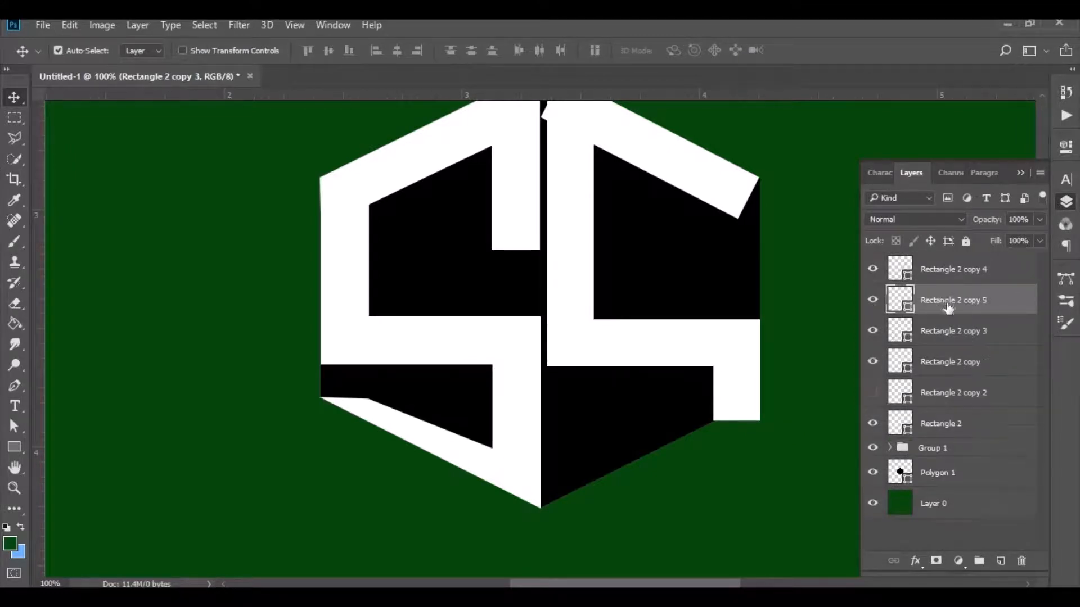
{"action": "left_click_drag", "start_coordinate": [947, 304], "coordinate": [945, 255]}
{"action": "left_click_drag", "start_coordinate": [640, 345], "coordinate": [633, 429]}
{"action": "key", "text": "ctrl+t"}
{"action": "left_click_drag", "start_coordinate": [531, 479], "coordinate": [562, 492]}
{"action": "key", "text": "Down"}
{"action": "key", "text": "Down"}
{"action": "key", "text": "Down"}
{"action": "key", "text": "Down"}
{"action": "key", "text": "Down"}
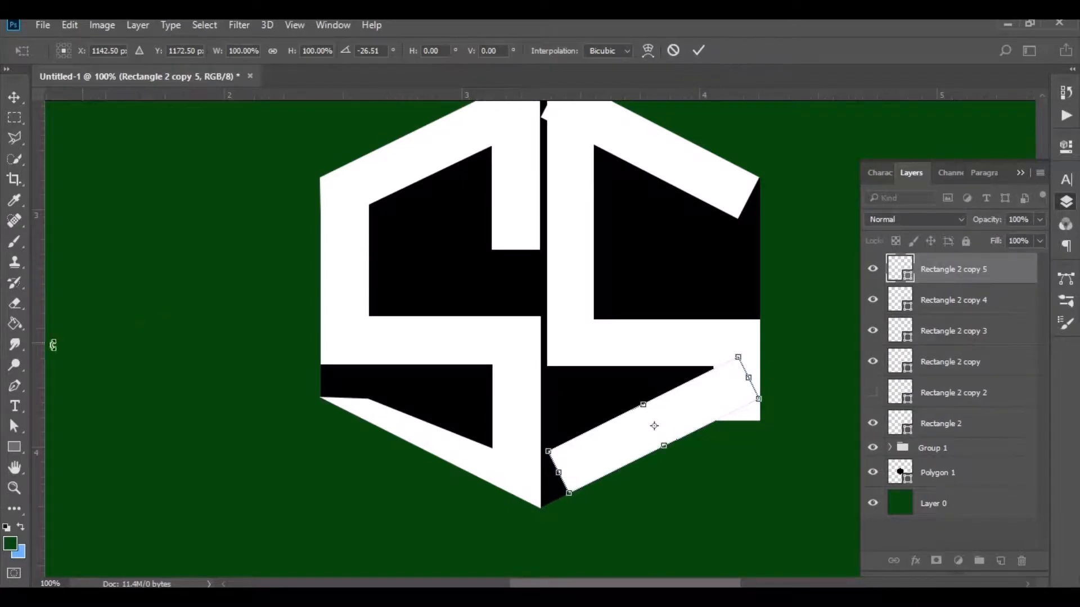
{"action": "left_click", "coordinate": [699, 51]}
Step: Place a vertical guide along the inner side of the right vertical bar and lower its top corners to follow the hexagon's upper-right slope
{"action": "left_click_drag", "start_coordinate": [41, 337], "coordinate": [547, 424]}
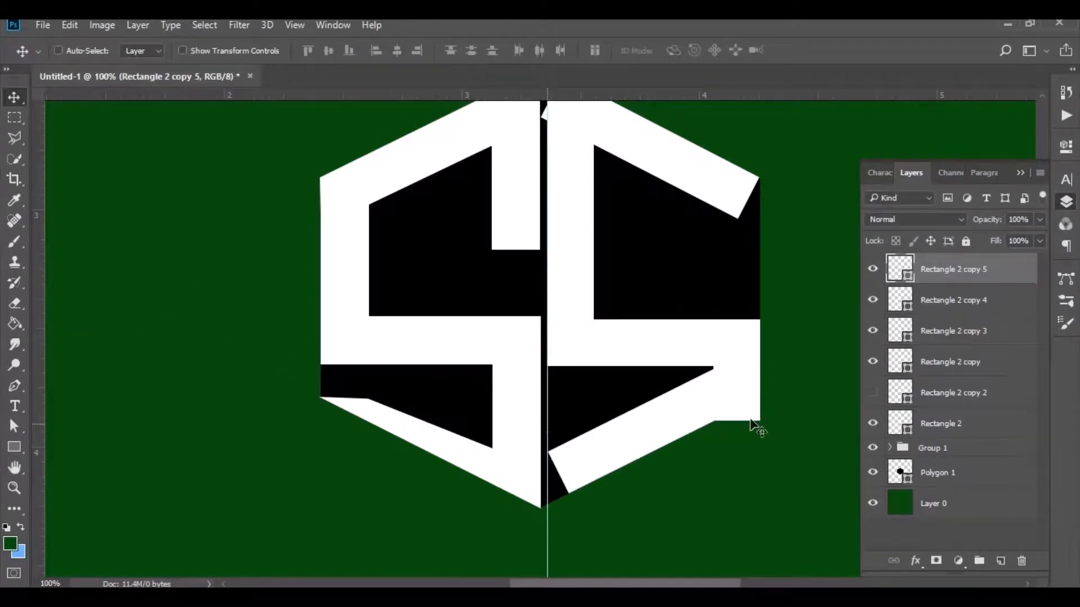
{"action": "scroll", "coordinate": [787, 427], "scroll_direction": "up", "scroll_amount": 3}
{"action": "left_click", "coordinate": [872, 425]}
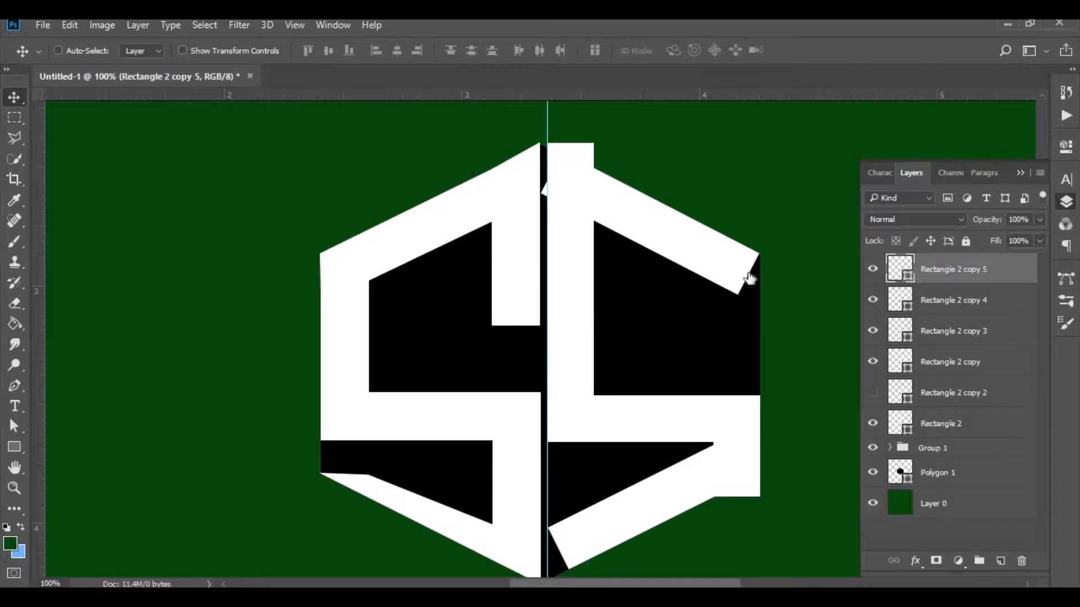
{"action": "scroll", "coordinate": [726, 259], "scroll_direction": "up", "scroll_amount": 3}
{"action": "key", "text": "a"}
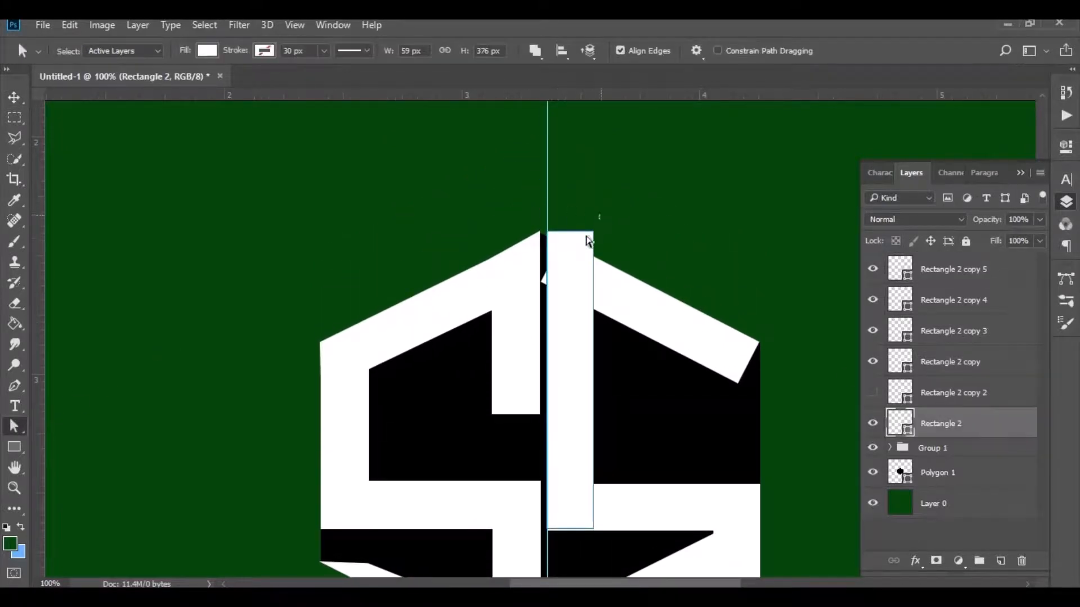
{"action": "left_click_drag", "start_coordinate": [637, 258], "coordinate": [638, 254]}
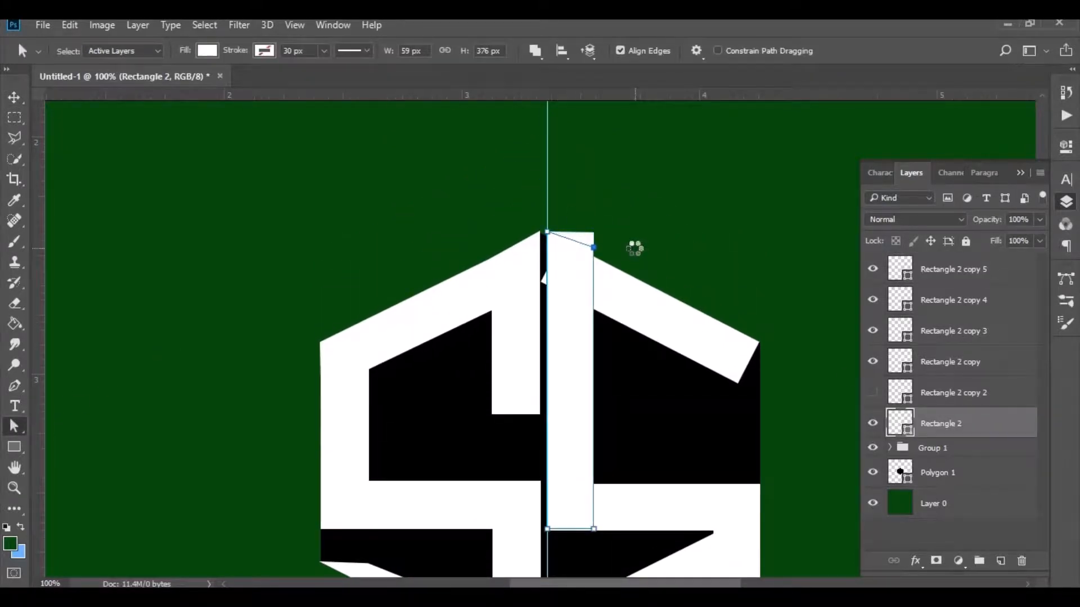
{"action": "key", "text": "Down"}
{"action": "key", "text": "Down"}
{"action": "key", "text": "Down"}
{"action": "key", "text": "Down"}
{"action": "key", "text": "Down"}
{"action": "key", "text": "Down"}
{"action": "key", "text": "Down"}
{"action": "key", "text": "Down"}
{"action": "key", "text": "Down"}
{"action": "key", "text": "Down"}
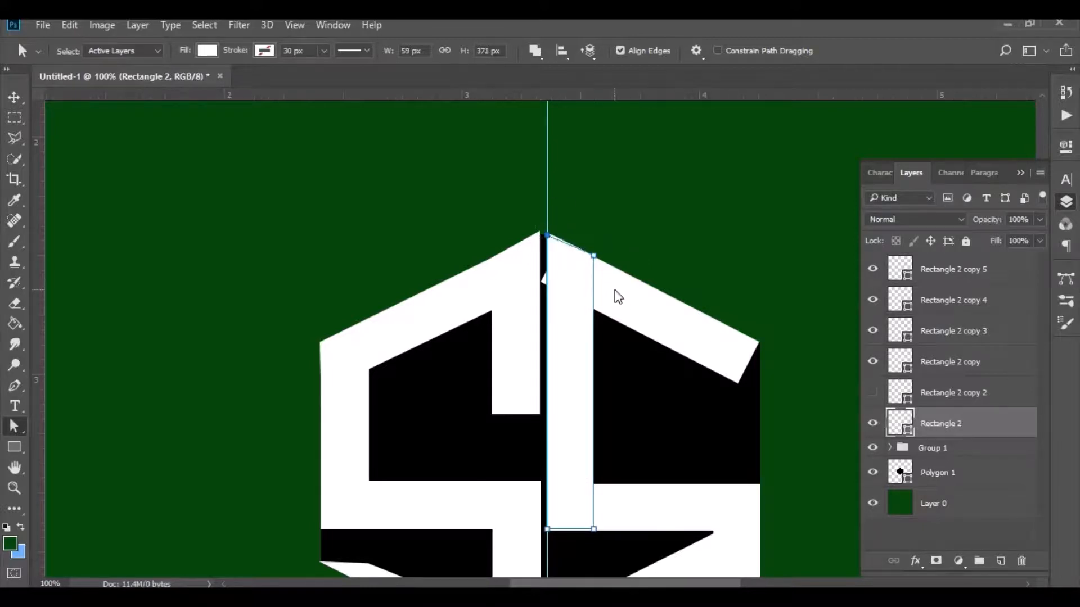
{"action": "left_click_drag", "start_coordinate": [607, 230], "coordinate": [583, 274]}
{"action": "left_click", "coordinate": [703, 269]}
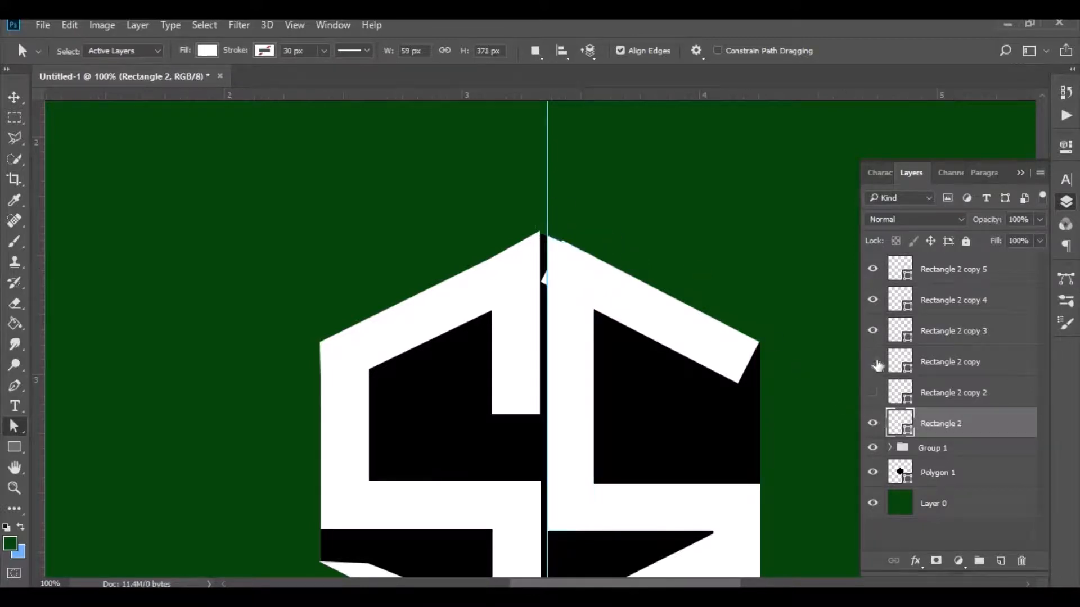
Step: Move the outer lower corner of the upper-right diagonal bar (Rectangle 2 copy) onto the hexagon's vertical right edge, slightly below its original level
{"action": "left_click", "coordinate": [873, 362]}
{"action": "left_click", "coordinate": [873, 362]}
{"action": "left_click", "coordinate": [949, 362]}
{"action": "left_click", "coordinate": [561, 243]}
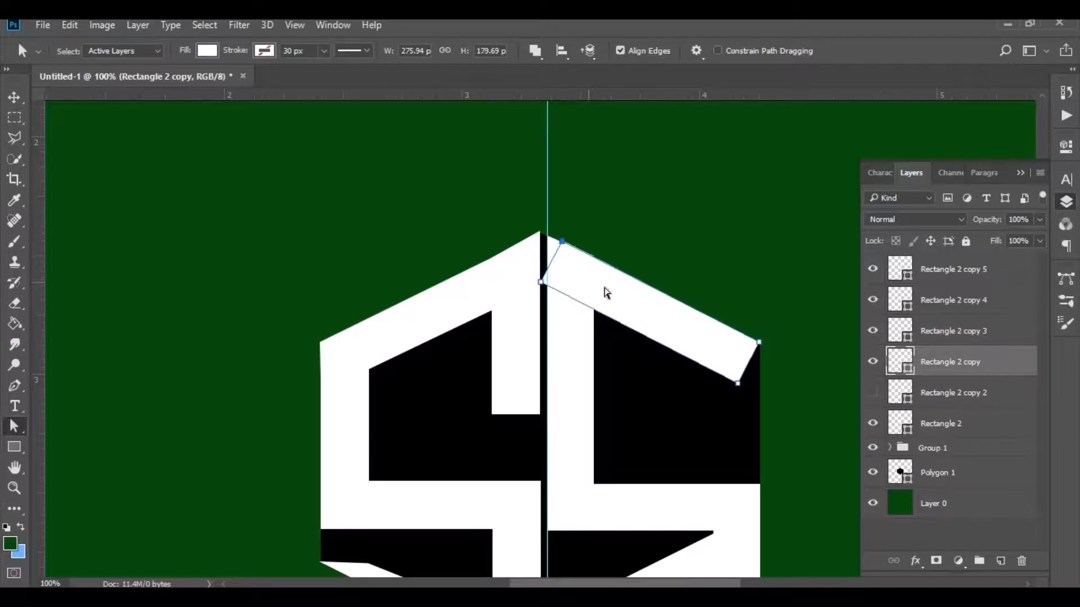
{"action": "left_click", "coordinate": [759, 342]}
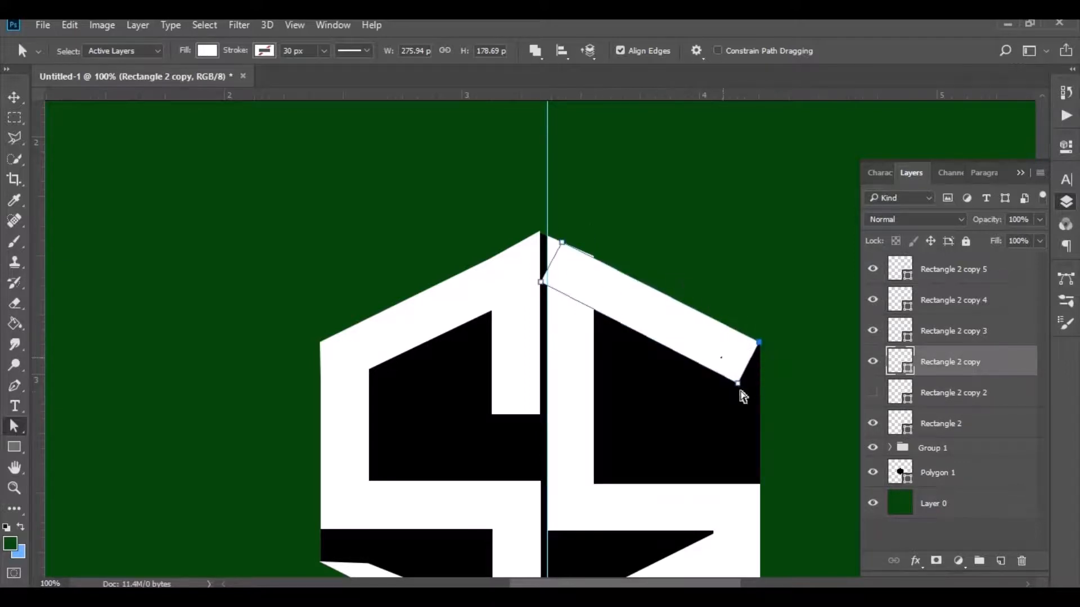
{"action": "left_click_drag", "start_coordinate": [738, 384], "coordinate": [762, 405]}
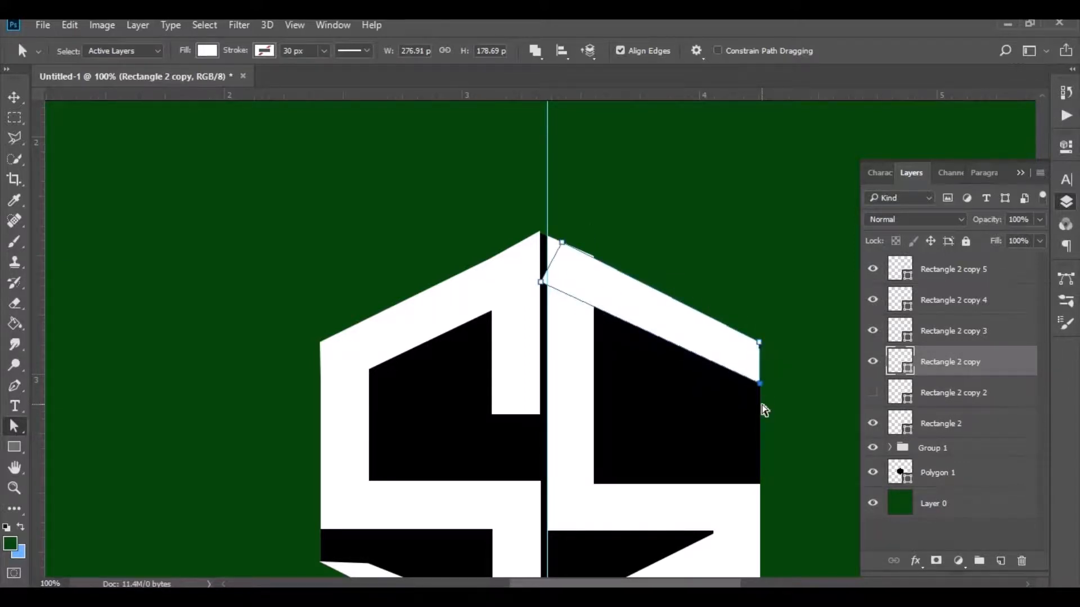
{"action": "key", "text": "Down"}
{"action": "key", "text": "Down"}
{"action": "key", "text": "Down"}
{"action": "key", "text": "Down"}
{"action": "key", "text": "Down"}
{"action": "key", "text": "Down"}
Step: Shift the diagonal bar's inner lower corner right past the vertical guide, clearing it from the gap between the halves
{"action": "left_click", "coordinate": [540, 282]}
{"action": "key", "text": "Right"}
{"action": "key", "text": "Right"}
{"action": "key", "text": "Right"}
{"action": "key", "text": "Right"}
{"action": "key", "text": "Right"}
{"action": "key", "text": "Right"}
{"action": "key", "text": "Right"}
{"action": "key", "text": "Right"}
{"action": "key", "text": "Right"}
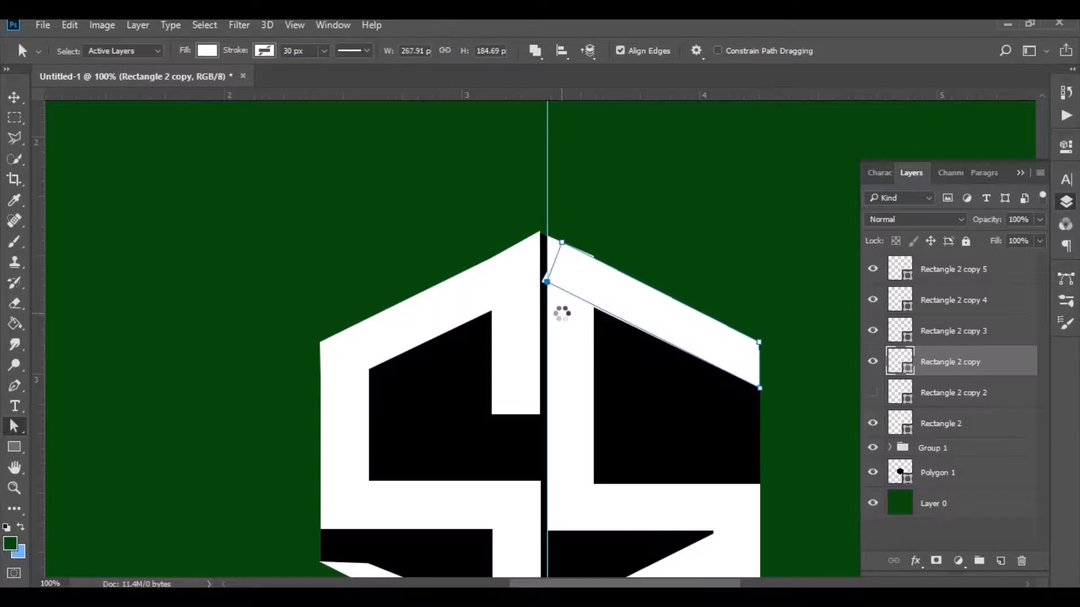
{"action": "key", "text": "Right"}
{"action": "key", "text": "Right"}
{"action": "key", "text": "Right"}
{"action": "key", "text": "Right"}
{"action": "left_click", "coordinate": [934, 423]}
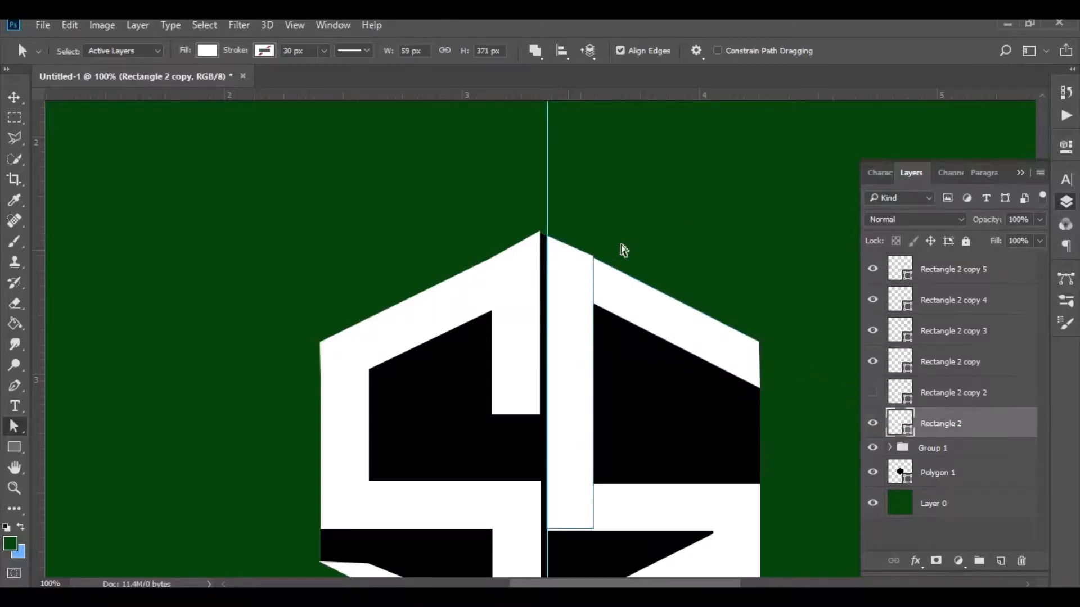
{"action": "left_click", "coordinate": [593, 258]}
{"action": "left_click", "coordinate": [696, 277]}
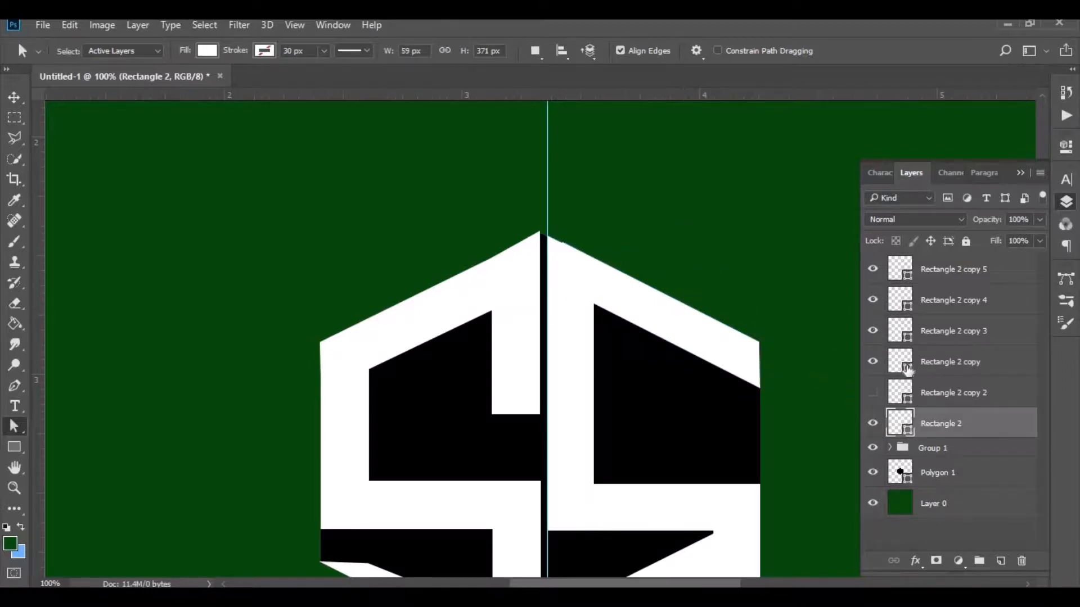
{"action": "left_click", "coordinate": [907, 369]}
Step: Raise the outer lower corner of the hanging vertical bar (Rectangle 2 copy 4) until its end follows the hexagon's lower-right edge
{"action": "scroll", "coordinate": [678, 197], "scroll_direction": "down", "scroll_amount": 3}
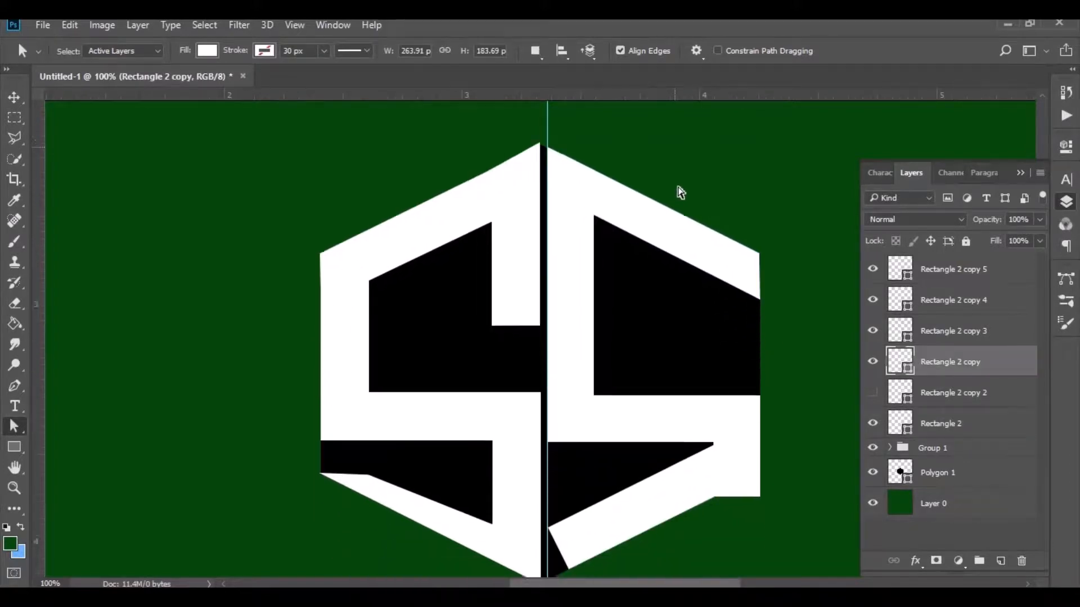
{"action": "scroll", "coordinate": [681, 193], "scroll_direction": "down", "scroll_amount": 2}
{"action": "left_click", "coordinate": [872, 331]}
{"action": "left_click", "coordinate": [872, 331]}
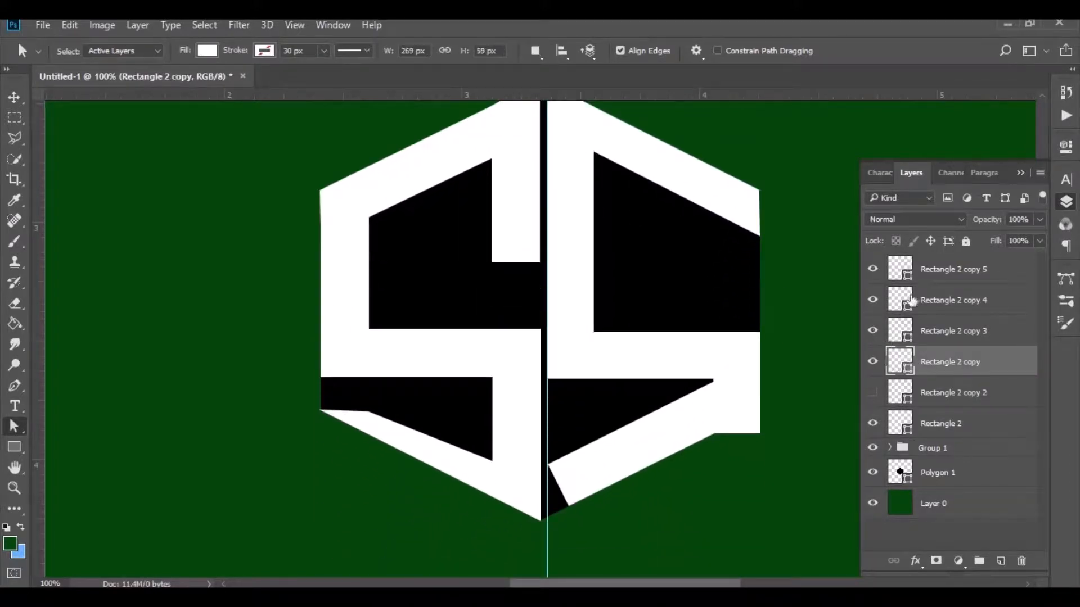
{"action": "left_click", "coordinate": [956, 301]}
{"action": "left_click_drag", "start_coordinate": [782, 416], "coordinate": [741, 451]}
{"action": "key", "text": "Up"}
{"action": "key", "text": "Up"}
{"action": "key", "text": "Up"}
{"action": "key", "text": "Up"}
{"action": "key", "text": "Up"}
{"action": "key", "text": "Up"}
{"action": "key", "text": "Up"}
{"action": "key", "text": "Up"}
{"action": "key", "text": "Up"}
{"action": "key", "text": "Up"}
{"action": "key", "text": "Up"}
{"action": "key", "text": "Up"}
{"action": "key", "text": "Up"}
{"action": "key", "text": "Up"}
{"action": "key", "text": "Up"}
{"action": "key", "text": "Up"}
{"action": "key", "text": "Up"}
{"action": "key", "text": "Up"}
{"action": "key", "text": "Up"}
{"action": "key", "text": "Up"}
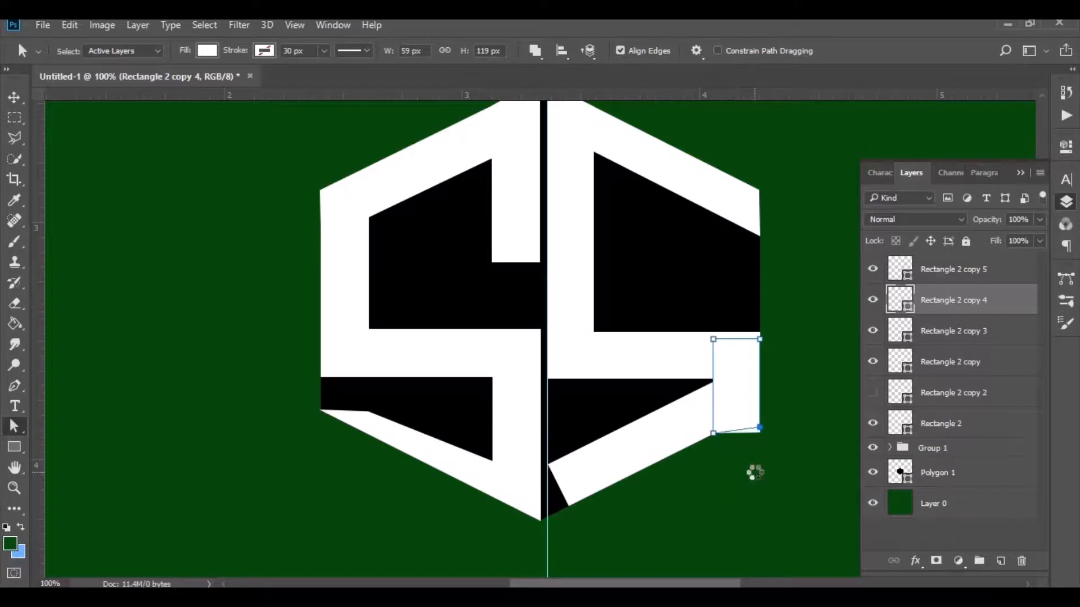
{"action": "key", "text": "Up"}
{"action": "key", "text": "Up"}
{"action": "key", "text": "Up"}
{"action": "key", "text": "Up"}
{"action": "key", "text": "Up"}
{"action": "key", "text": "Up"}
{"action": "key", "text": "Up"}
{"action": "key", "text": "Up"}
{"action": "key", "text": "Up"}
{"action": "key", "text": "Up"}
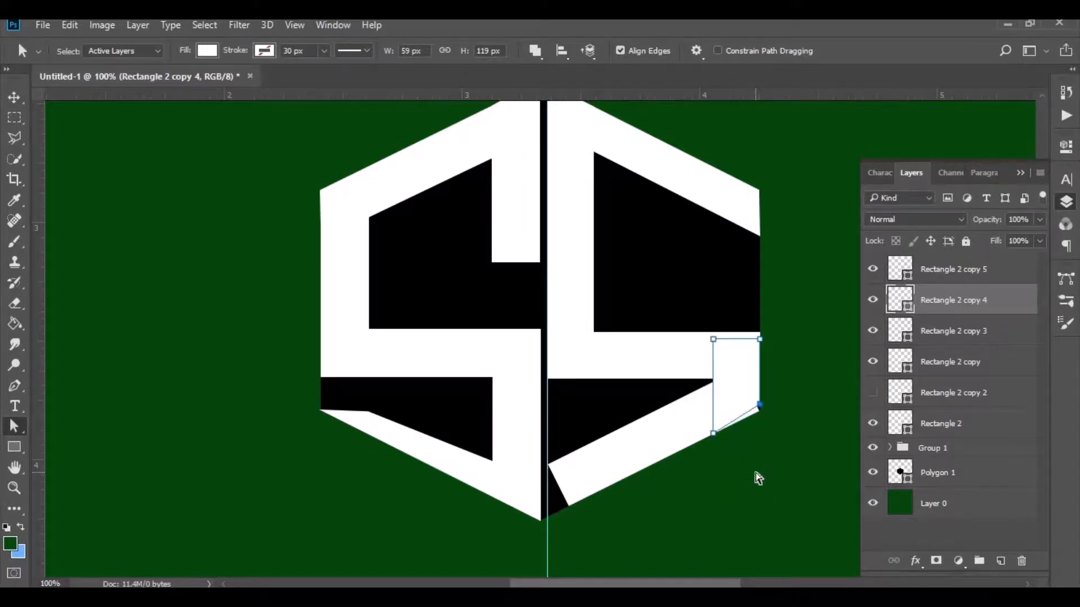
{"action": "left_click", "coordinate": [755, 473]}
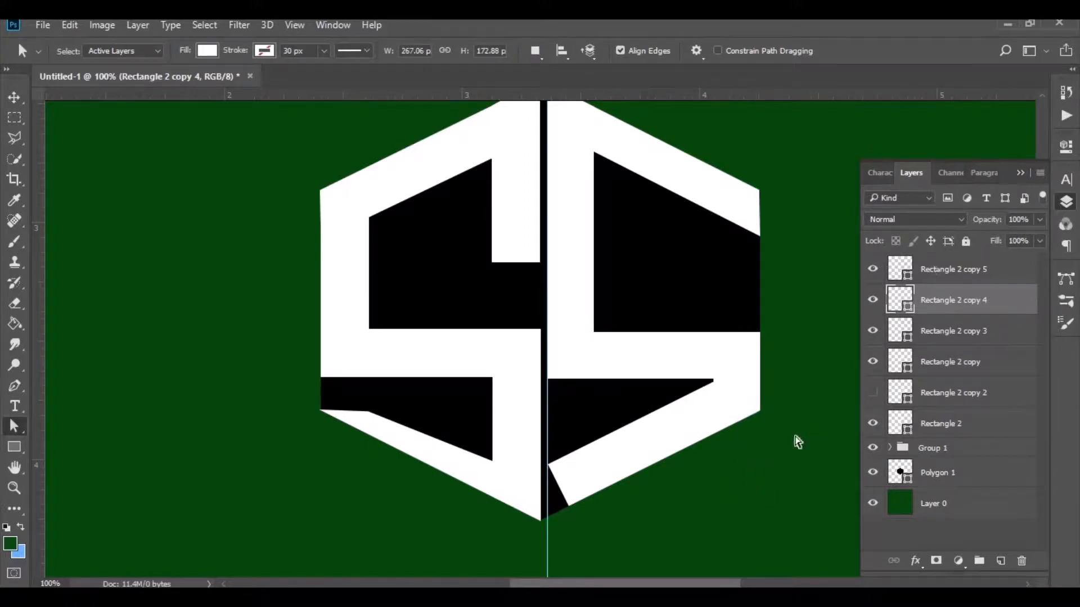
Step: Move the inner lower corner of the lower-right diagonal bar (Rectangle 2 copy 5) left to the guide and down to the hexagon's edge
{"action": "left_click", "coordinate": [953, 270]}
{"action": "left_click_drag", "start_coordinate": [641, 509], "coordinate": [554, 483]}
{"action": "key", "text": "Left"}
{"action": "key", "text": "Left"}
{"action": "key", "text": "Left"}
{"action": "key", "text": "Left"}
{"action": "key", "text": "Left"}
{"action": "key", "text": "Left"}
{"action": "key", "text": "Left"}
{"action": "key", "text": "Left"}
{"action": "key", "text": "Left"}
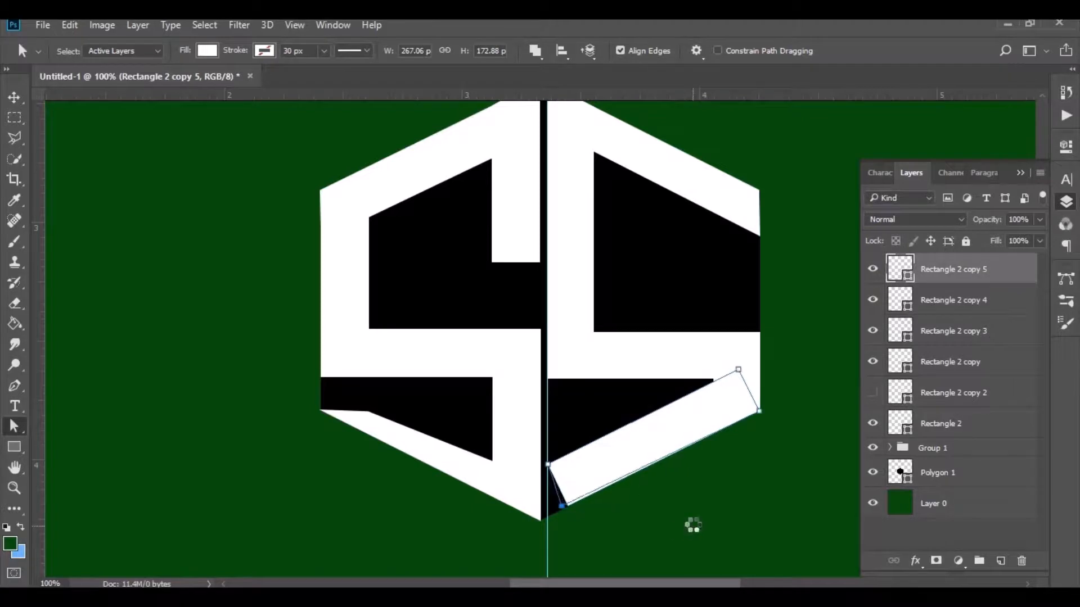
{"action": "key", "text": "Left"}
{"action": "key", "text": "Left"}
{"action": "key", "text": "Left"}
{"action": "key", "text": "Left"}
{"action": "key", "text": "Left"}
{"action": "key", "text": "Left"}
{"action": "key", "text": "Left"}
{"action": "key", "text": "Left"}
{"action": "key", "text": "Left"}
{"action": "key", "text": "Left"}
{"action": "key", "text": "Left"}
{"action": "key", "text": "Left"}
{"action": "key", "text": "Left"}
{"action": "key", "text": "Left"}
{"action": "key", "text": "Left"}
{"action": "key", "text": "Left"}
{"action": "key", "text": "Left"}
{"action": "key", "text": "Left"}
{"action": "key", "text": "Down"}
{"action": "key", "text": "Down"}
{"action": "key", "text": "Down"}
{"action": "key", "text": "Down"}
{"action": "key", "text": "Down"}
{"action": "key", "text": "Down"}
{"action": "key", "text": "Down"}
{"action": "key", "text": "Down"}
{"action": "key", "text": "Down"}
{"action": "key", "text": "Down"}
{"action": "key", "text": "Down"}
{"action": "key", "text": "Down"}
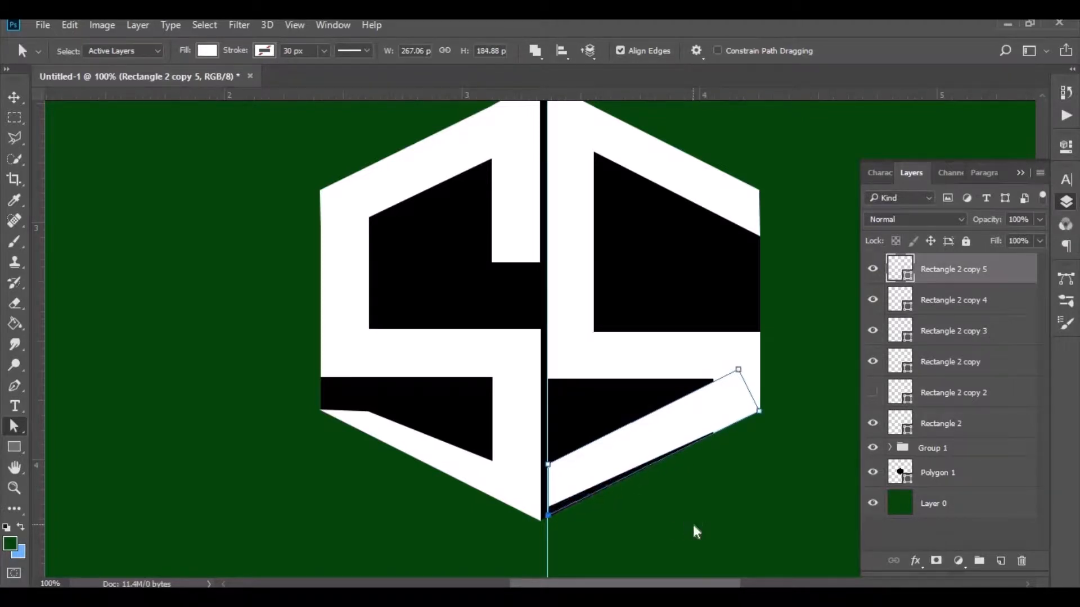
{"action": "left_click", "coordinate": [686, 523]}
Step: Remove the vertical guide, with the black hexagon hidden temporarily to check the bars
{"action": "left_click", "coordinate": [15, 102]}
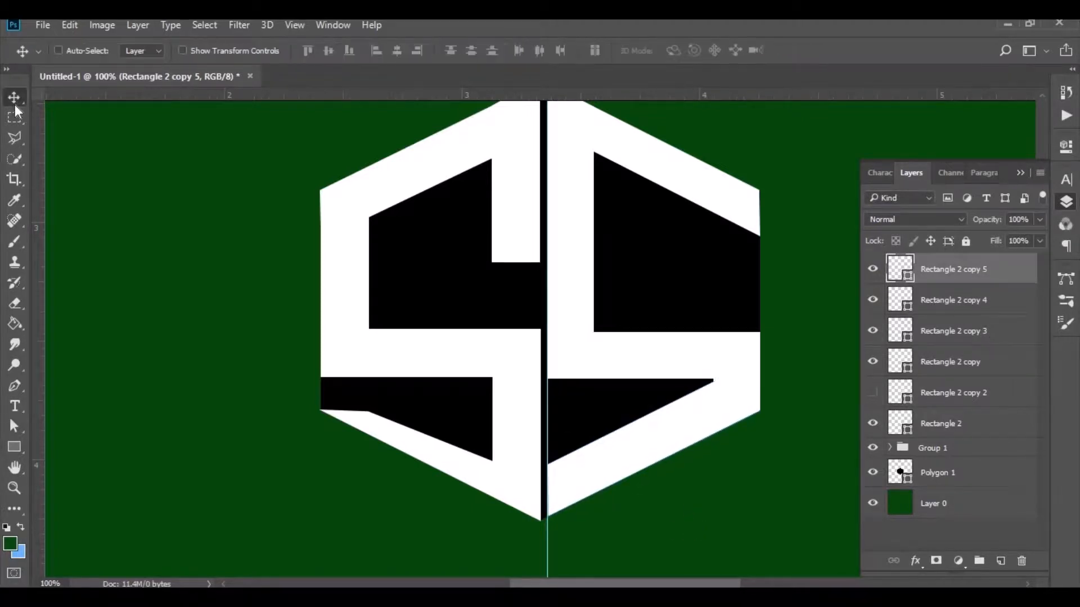
{"action": "scroll", "coordinate": [193, 446], "scroll_direction": "up", "scroll_amount": 3}
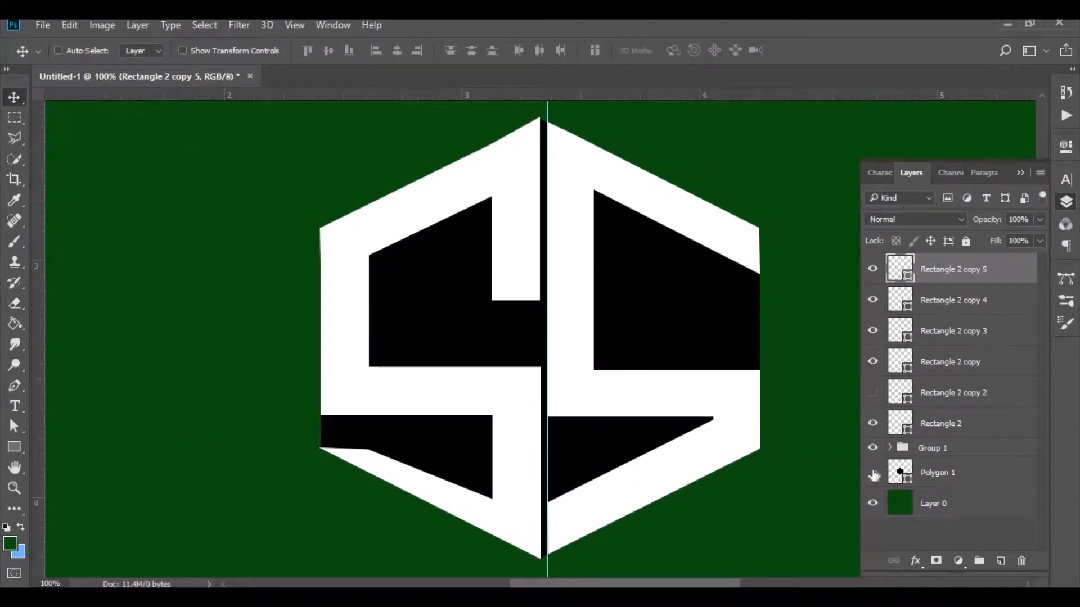
{"action": "left_click", "coordinate": [873, 474]}
{"action": "left_click_drag", "start_coordinate": [548, 120], "coordinate": [575, 91]}
{"action": "left_click", "coordinate": [874, 474]}
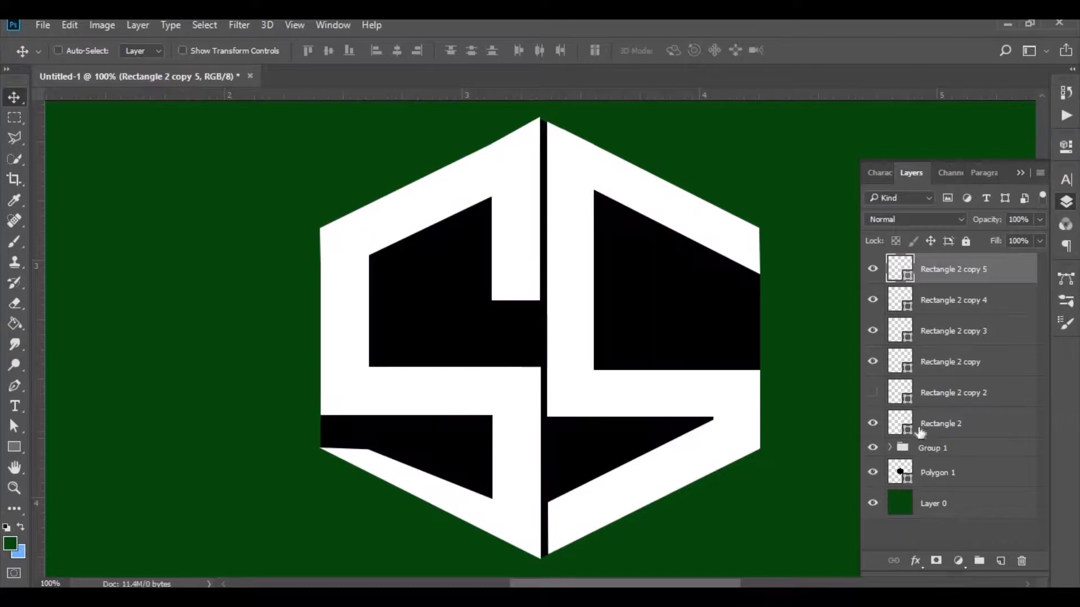
Step: Move the inner upper corner of the lower-left diagonal bar (Rectangle 1 copy 5 in Group 1) right, making the bar more even in width
{"action": "left_click", "coordinate": [890, 448]}
{"action": "scroll", "coordinate": [885, 410], "scroll_direction": "down", "scroll_amount": 3}
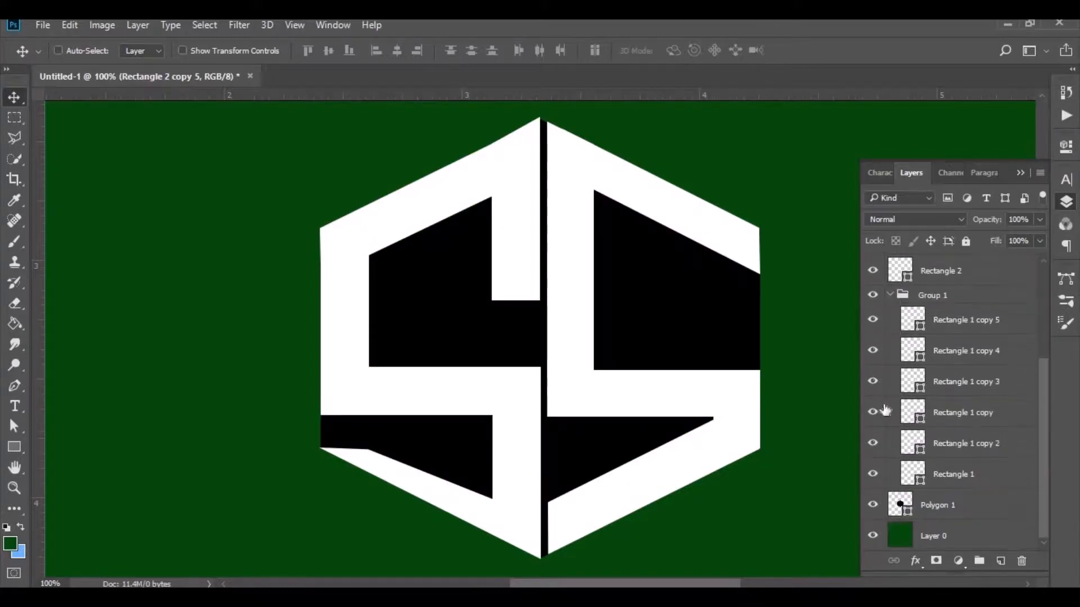
{"action": "left_click", "coordinate": [871, 322]}
{"action": "left_click", "coordinate": [416, 484], "text": "ctrl"}
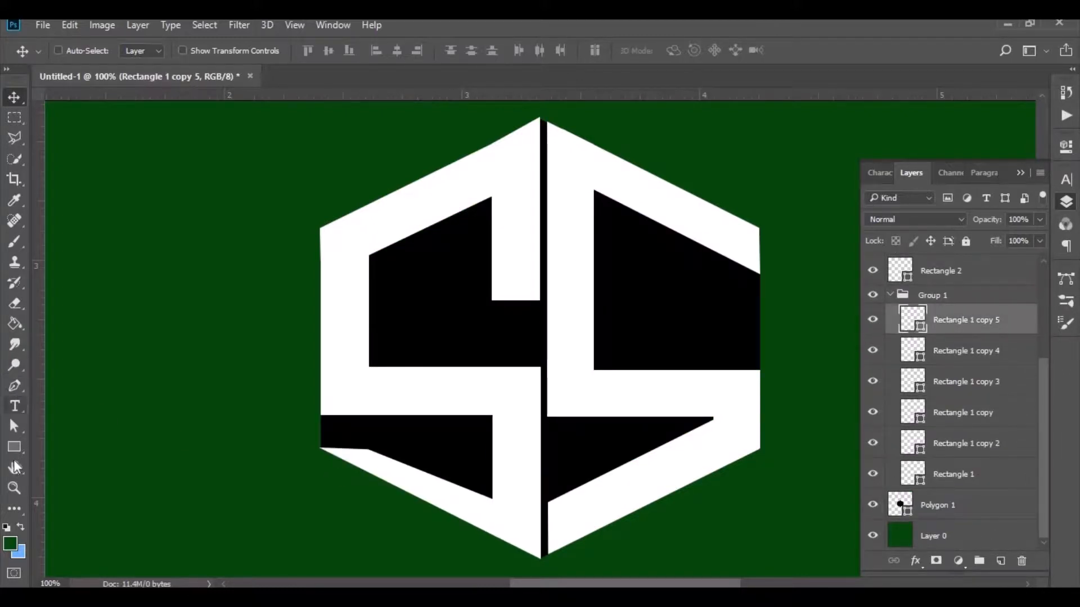
{"action": "left_click", "coordinate": [14, 427]}
{"action": "left_click", "coordinate": [368, 449]}
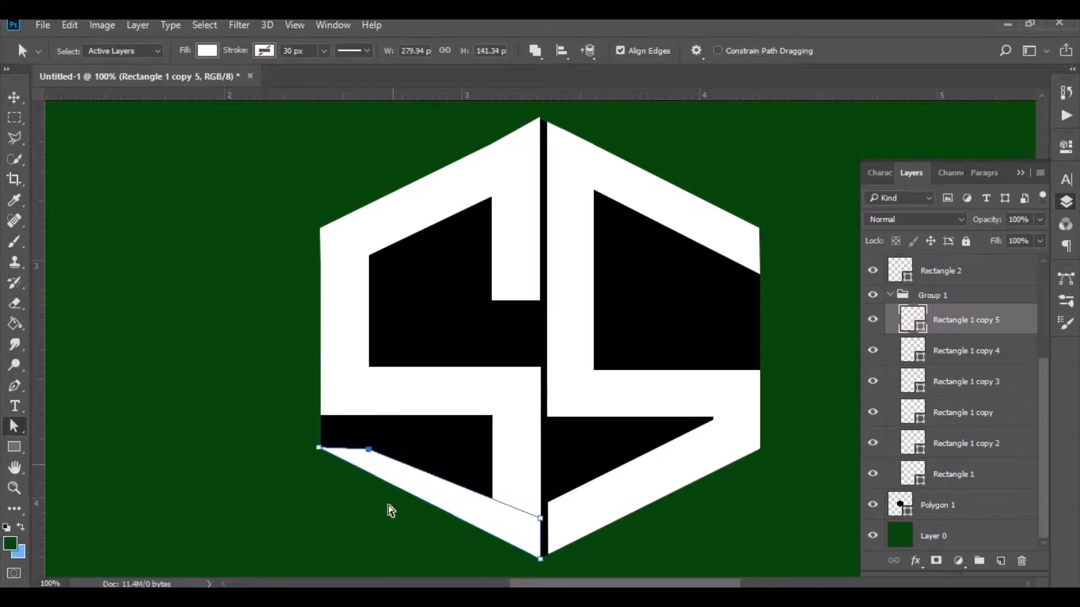
{"action": "key", "text": "shift+Right"}
{"action": "key", "text": "shift+Right"}
{"action": "key", "text": "shift+Right"}
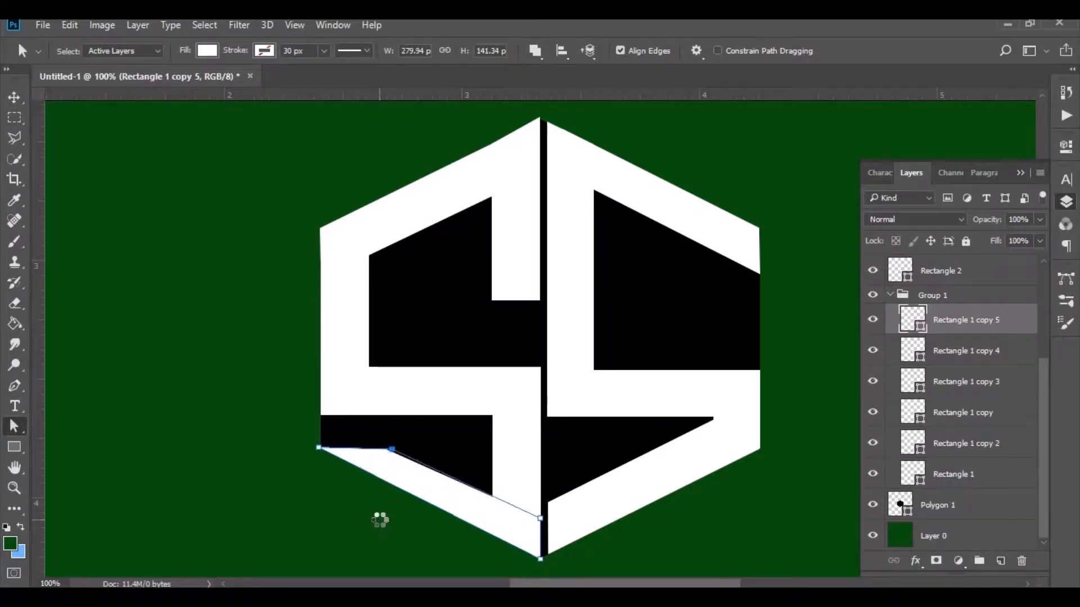
{"action": "key", "text": "shift+Right"}
{"action": "left_click", "coordinate": [379, 524]}
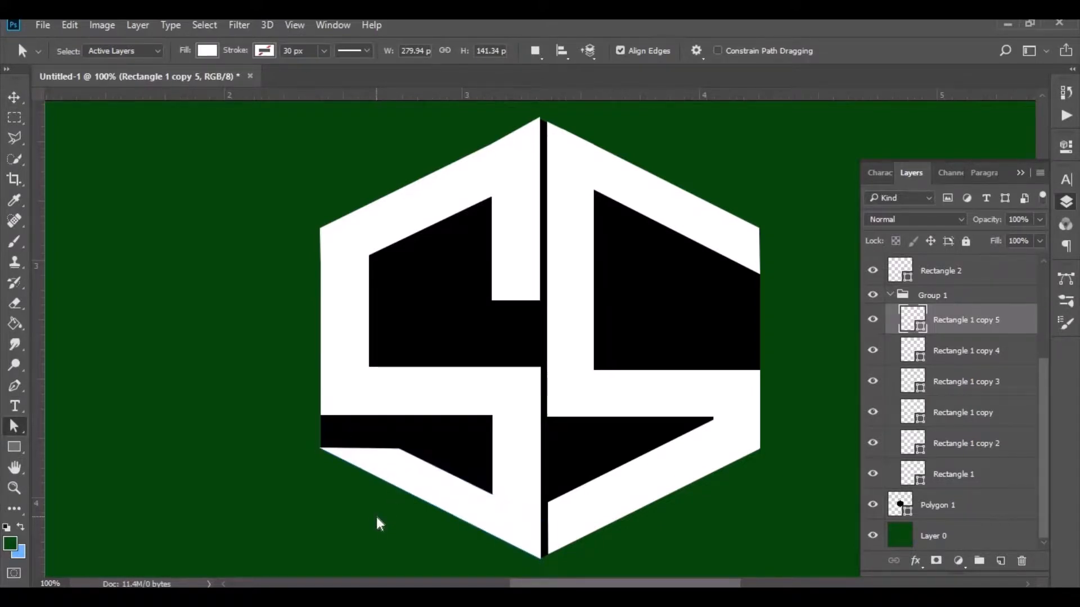
Step: Hide the black hexagon and place a horizontal guide at the top tip of the logo's left half
{"action": "left_click", "coordinate": [872, 505]}
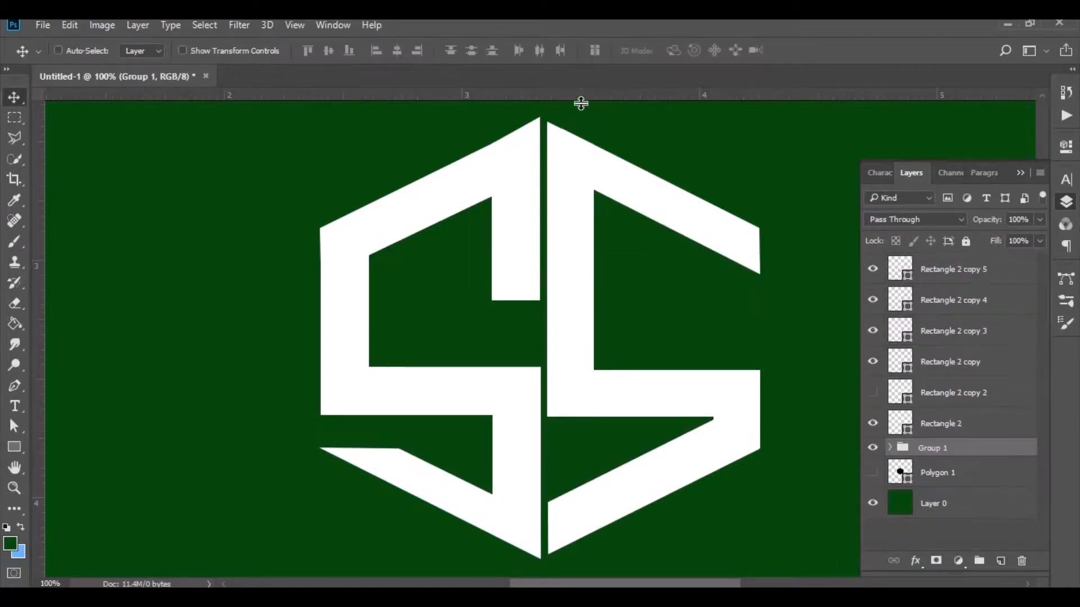
{"action": "left_click_drag", "start_coordinate": [581, 103], "coordinate": [581, 117]}
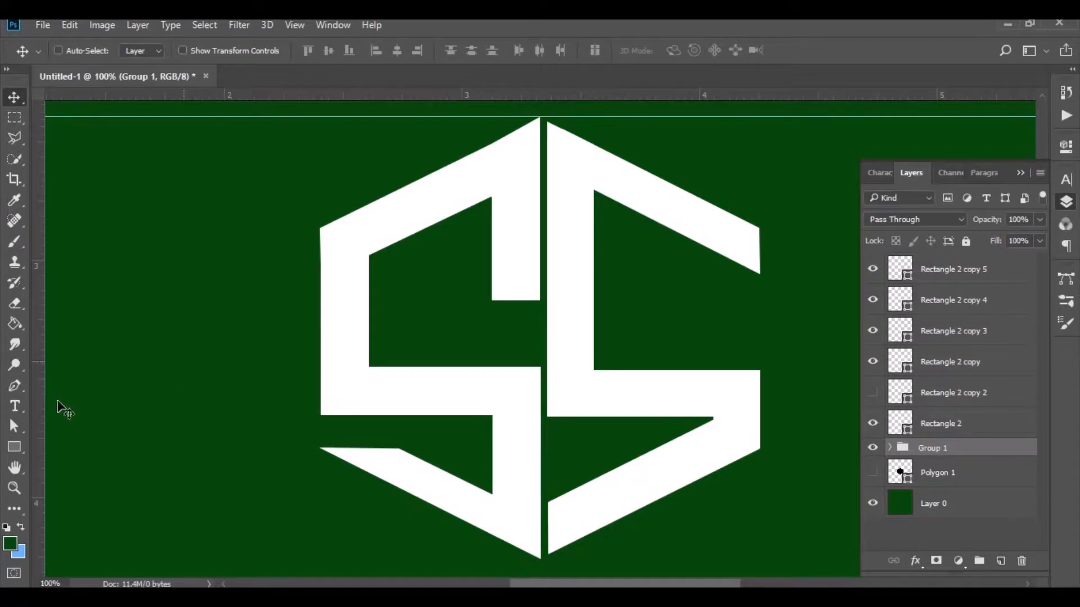
Step: Raise the outer top corner of the right half's vertical bar (Rectangle 2) to the horizontal guide at the logo's top tip
{"action": "left_click", "coordinate": [15, 386]}
{"action": "left_click", "coordinate": [15, 426]}
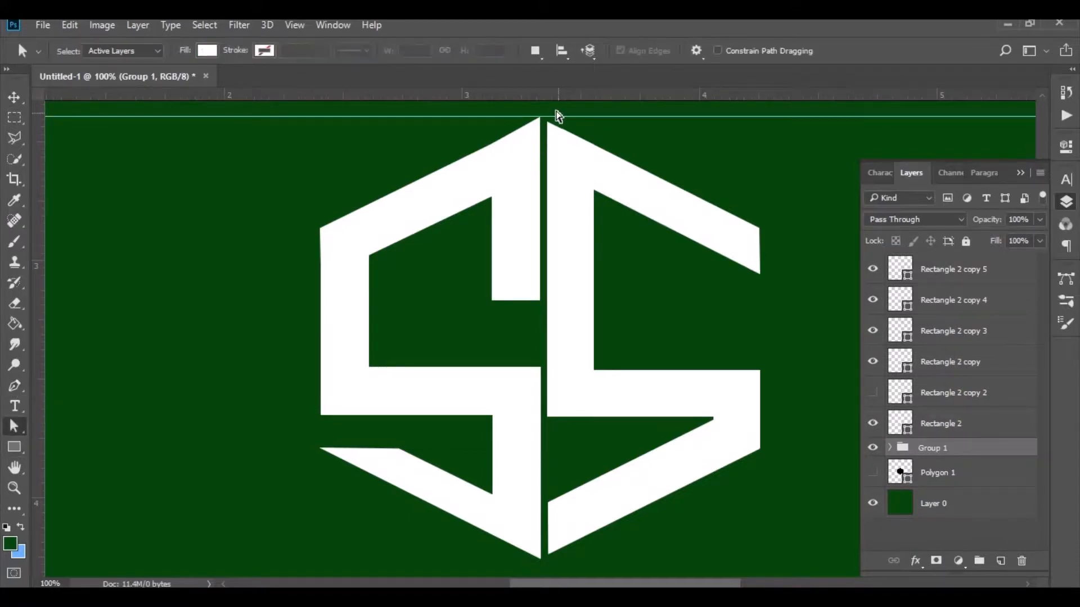
{"action": "left_click_drag", "start_coordinate": [556, 111], "coordinate": [562, 137]}
{"action": "scroll", "coordinate": [621, 225], "scroll_direction": "up", "scroll_amount": 1}
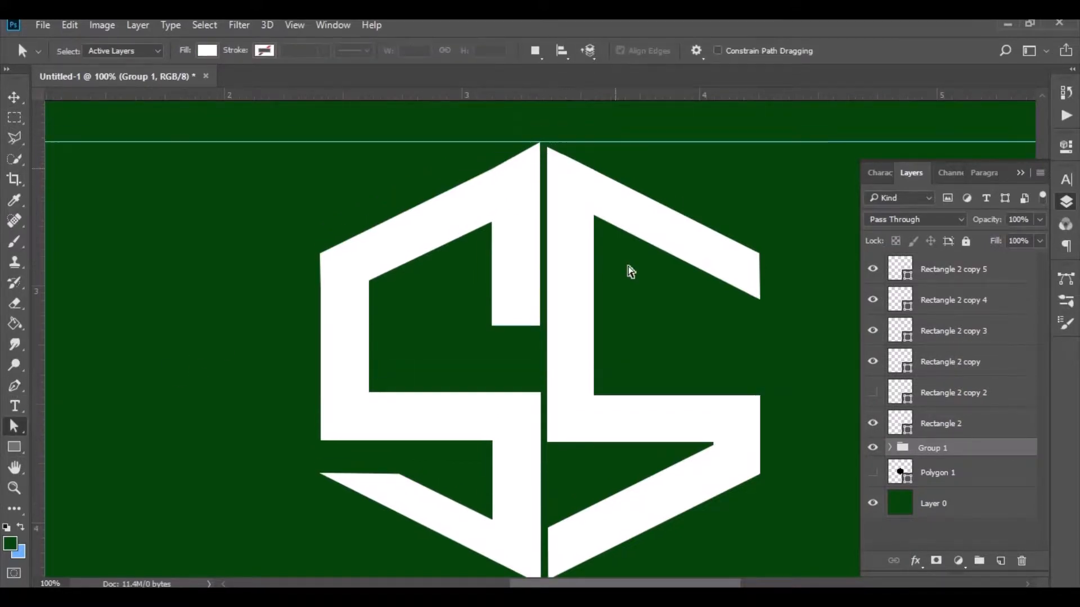
{"action": "left_click", "coordinate": [872, 361]}
{"action": "left_click", "coordinate": [872, 362]}
{"action": "left_click", "coordinate": [931, 426]}
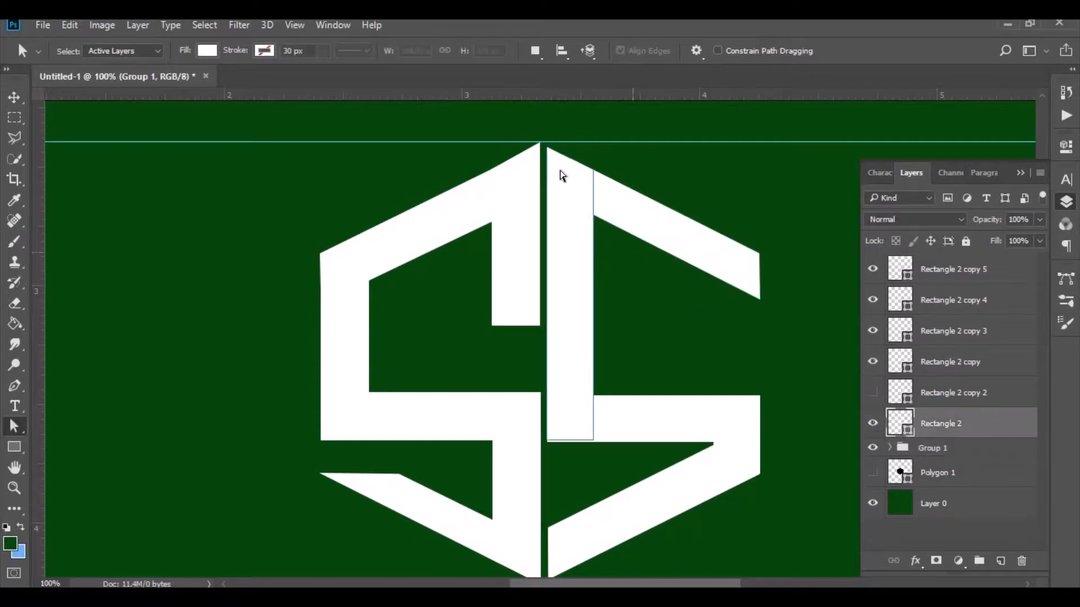
{"action": "left_click_drag", "start_coordinate": [542, 136], "coordinate": [561, 159]}
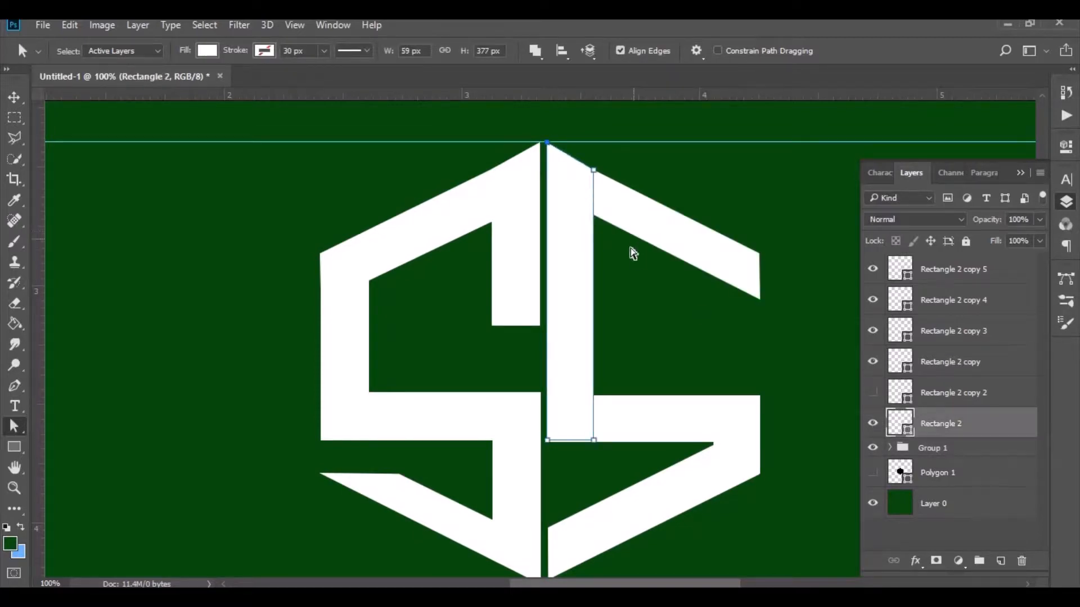
{"action": "left_click", "coordinate": [657, 269]}
Step: Identify the right half's bars by toggling their visibility and place a horizontal guide at the lower edge of the left half's middle bar
{"action": "scroll", "coordinate": [759, 300], "scroll_direction": "down", "scroll_amount": 2}
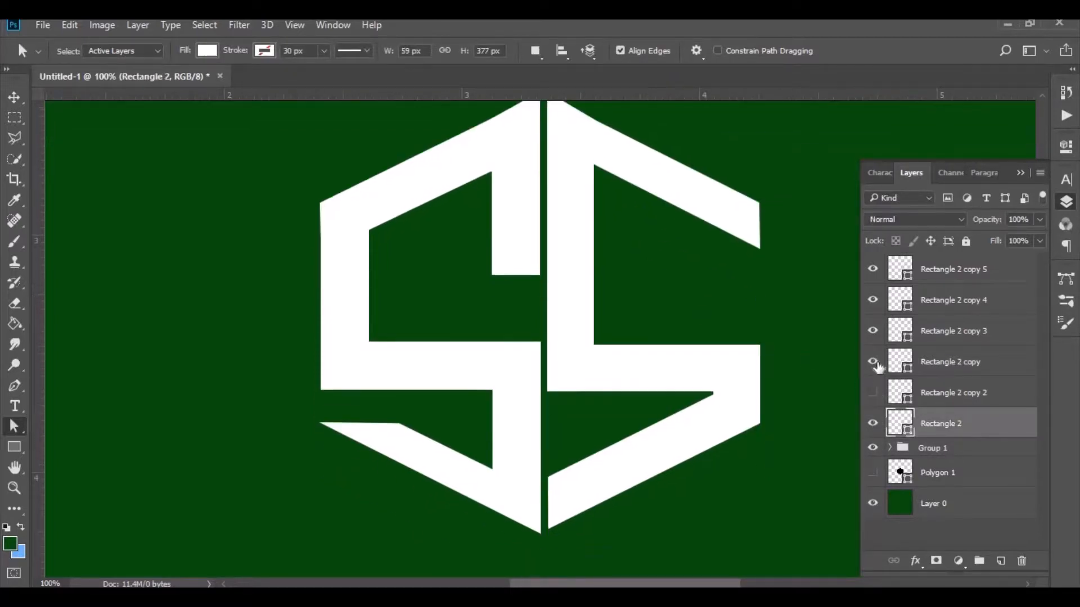
{"action": "left_click", "coordinate": [872, 362]}
{"action": "left_click", "coordinate": [872, 361]}
{"action": "left_click", "coordinate": [873, 333]}
{"action": "left_click", "coordinate": [873, 330]}
{"action": "left_click_drag", "start_coordinate": [586, 95], "coordinate": [605, 388]}
Step: Nudge the right half's middle bar (Rectangle 2 copy 3) up until its lower edge meets the guide
{"action": "left_click", "coordinate": [946, 363]}
{"action": "left_click", "coordinate": [873, 362]}
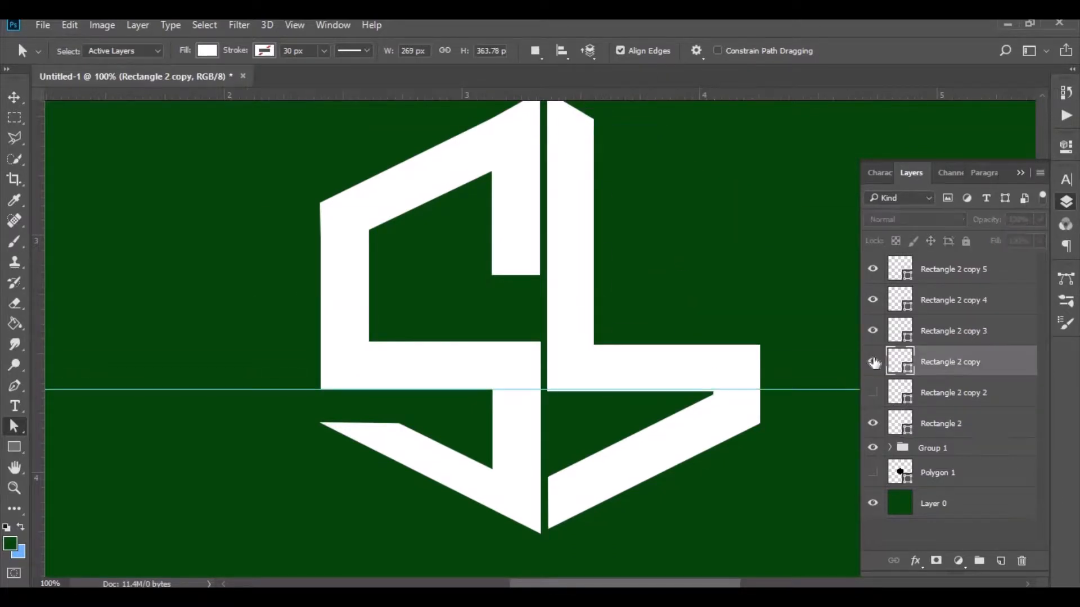
{"action": "left_click", "coordinate": [873, 362]}
{"action": "left_click", "coordinate": [933, 326]}
{"action": "left_click", "coordinate": [12, 98]}
{"action": "key", "text": "Up"}
{"action": "key", "text": "Up"}
{"action": "key", "text": "Up"}
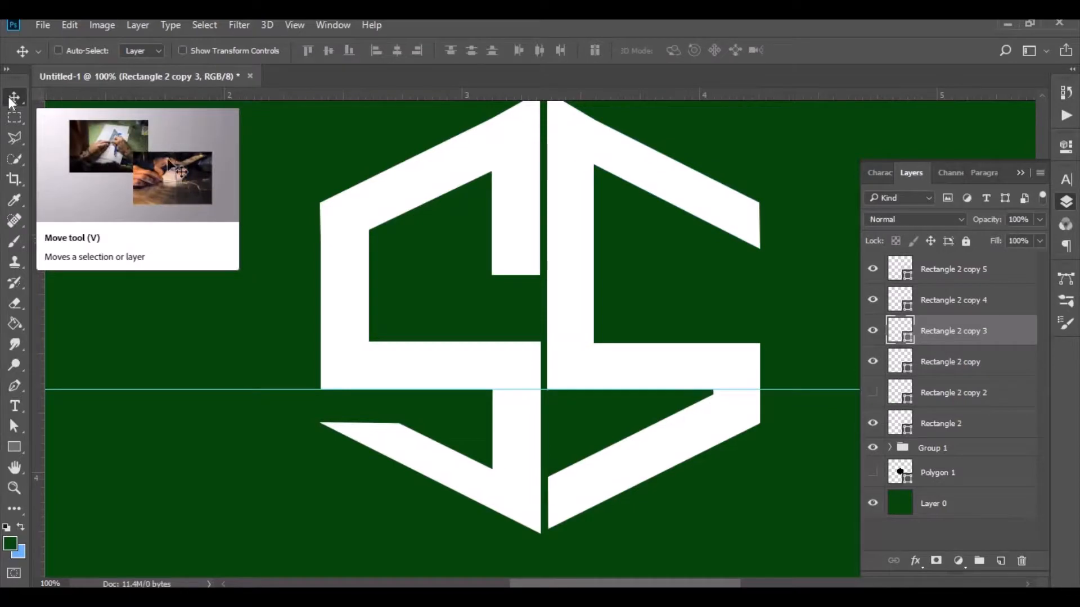
Step: Lower the bottom tip of the lower-right diagonal bar (Rectangle 2 copy 5) to the level of the left half's bottom tip
{"action": "left_click", "coordinate": [873, 269]}
{"action": "left_click", "coordinate": [873, 269]}
{"action": "left_click", "coordinate": [933, 268]}
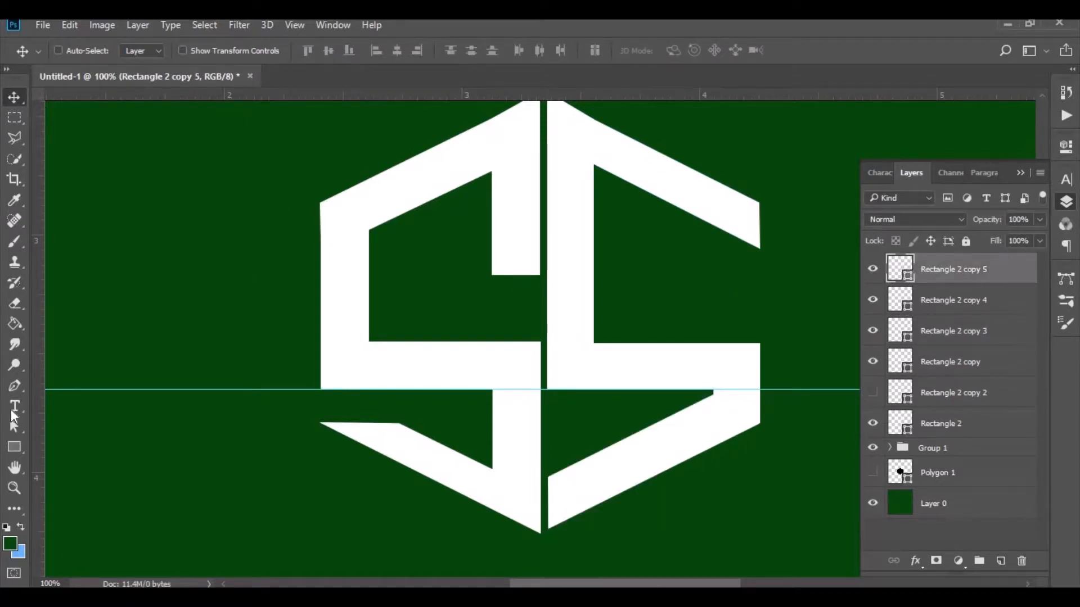
{"action": "left_click", "coordinate": [13, 426]}
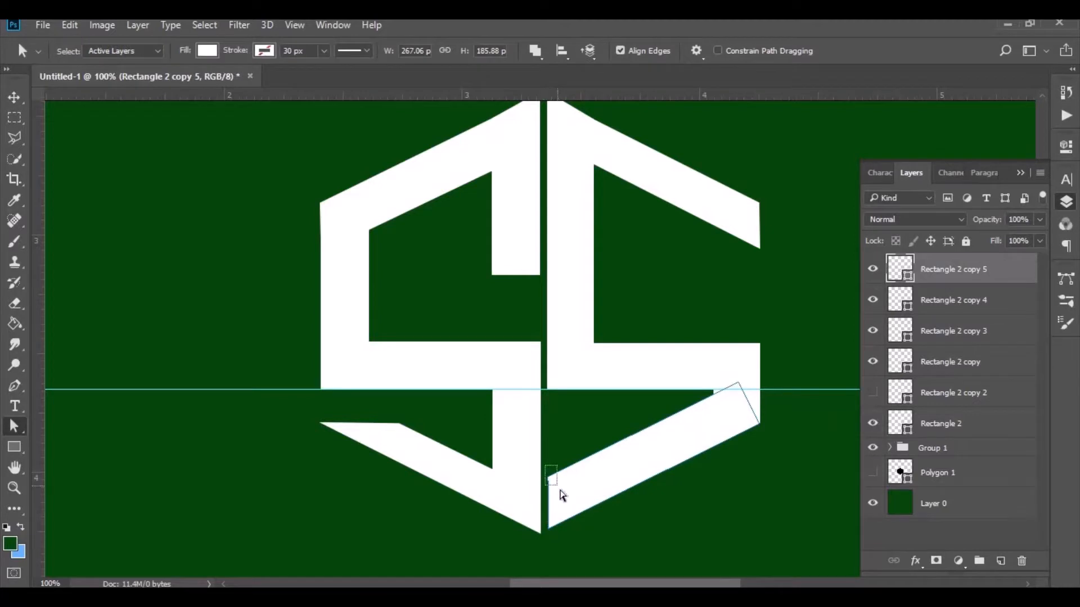
{"action": "left_click_drag", "start_coordinate": [561, 494], "coordinate": [562, 540]}
{"action": "key", "text": "Down"}
{"action": "key", "text": "Down"}
{"action": "key", "text": "Down"}
{"action": "key", "text": "Down"}
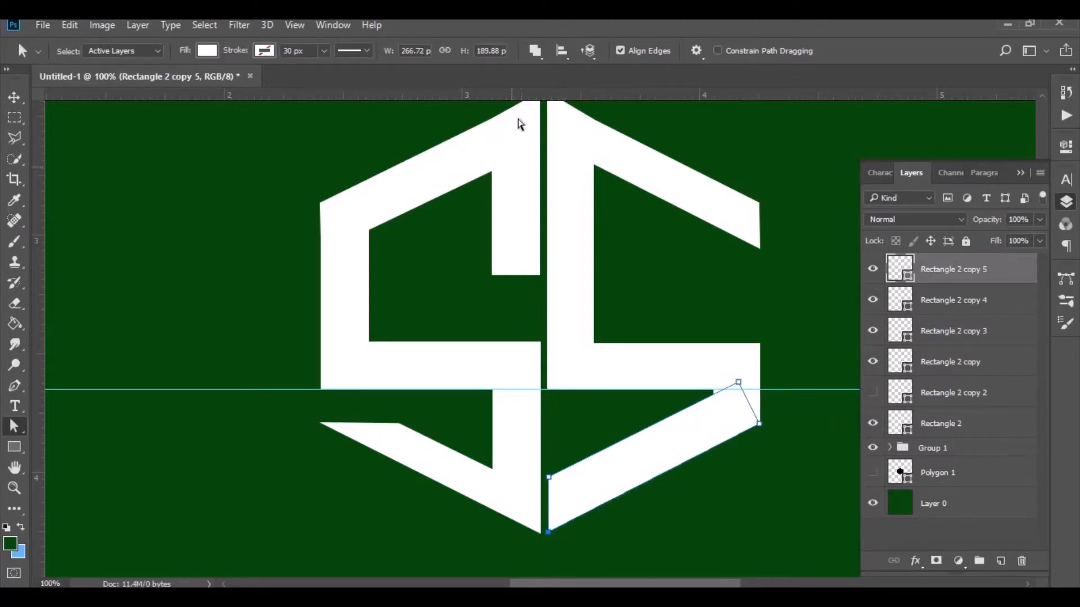
Step: Remove the horizontal guide at the lower edge of the middle bars
{"action": "mouse_move", "coordinate": [526, 97]}
{"action": "left_mouse_down"}
{"action": "mouse_move", "coordinate": [586, 539]}
{"action": "mouse_move", "coordinate": [523, 140]}
{"action": "mouse_move", "coordinate": [539, 95]}
{"action": "left_mouse_up"}
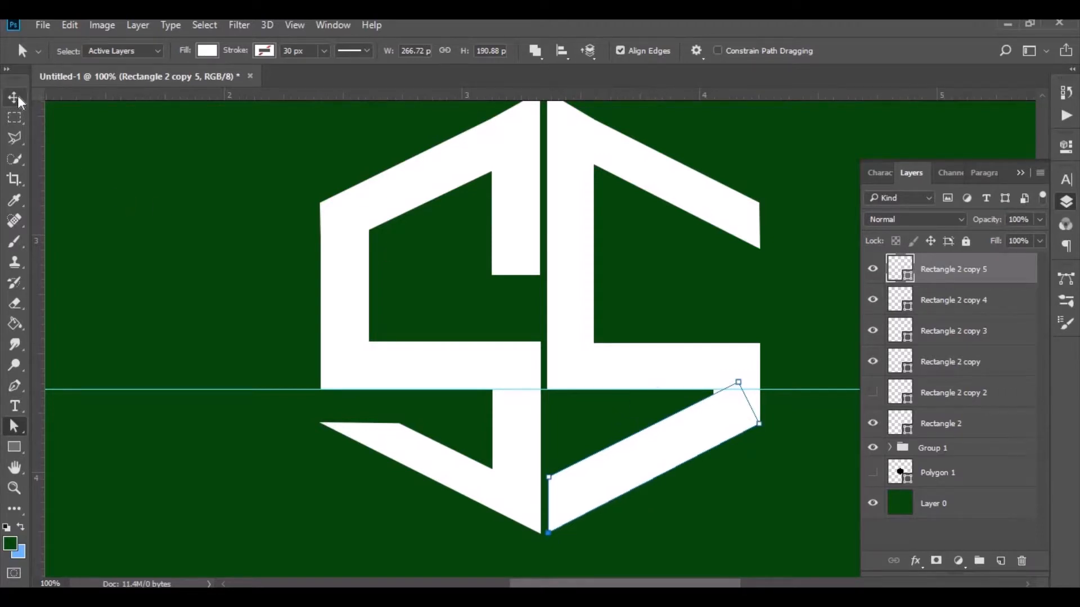
{"action": "key", "text": "v"}
{"action": "scroll", "coordinate": [779, 436], "scroll_direction": "up", "scroll_amount": 2}
{"action": "left_click_drag", "start_coordinate": [784, 415], "coordinate": [724, 94]}
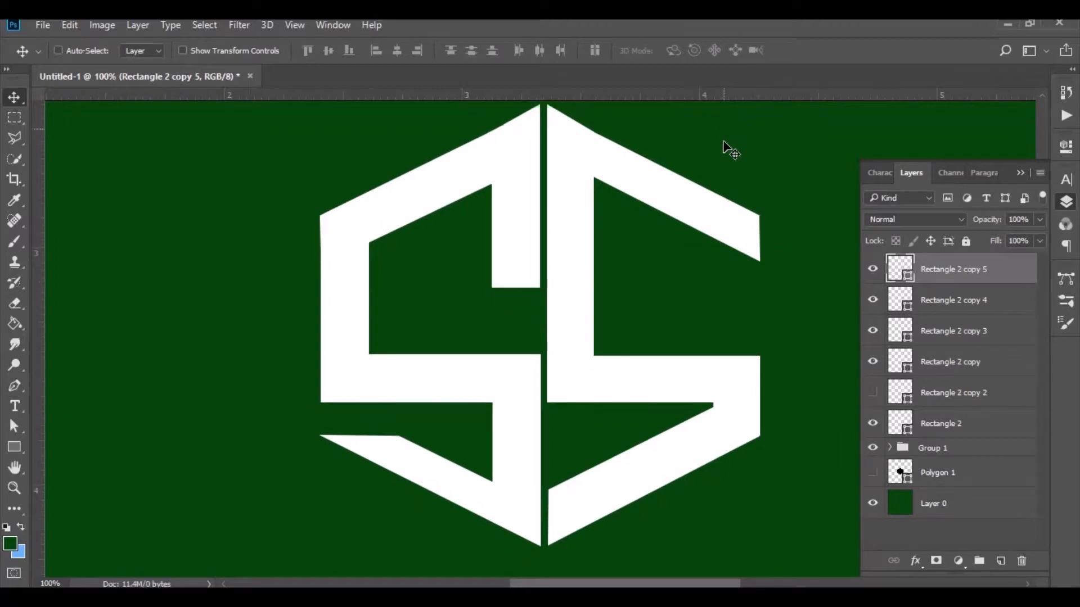
Step: Place vertical guides at both edges of the right half's outer bar and a horizontal guide at the left half's short bar end
{"action": "left_click_drag", "start_coordinate": [37, 428], "coordinate": [714, 442]}
{"action": "left_click", "coordinate": [14, 386]}
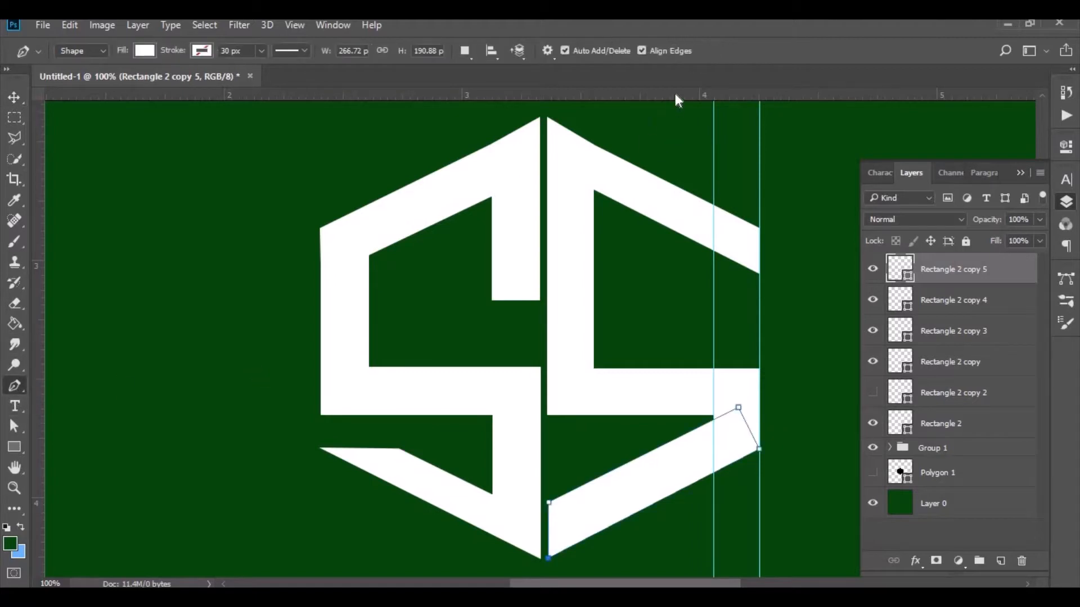
{"action": "left_click_drag", "start_coordinate": [677, 96], "coordinate": [716, 301]}
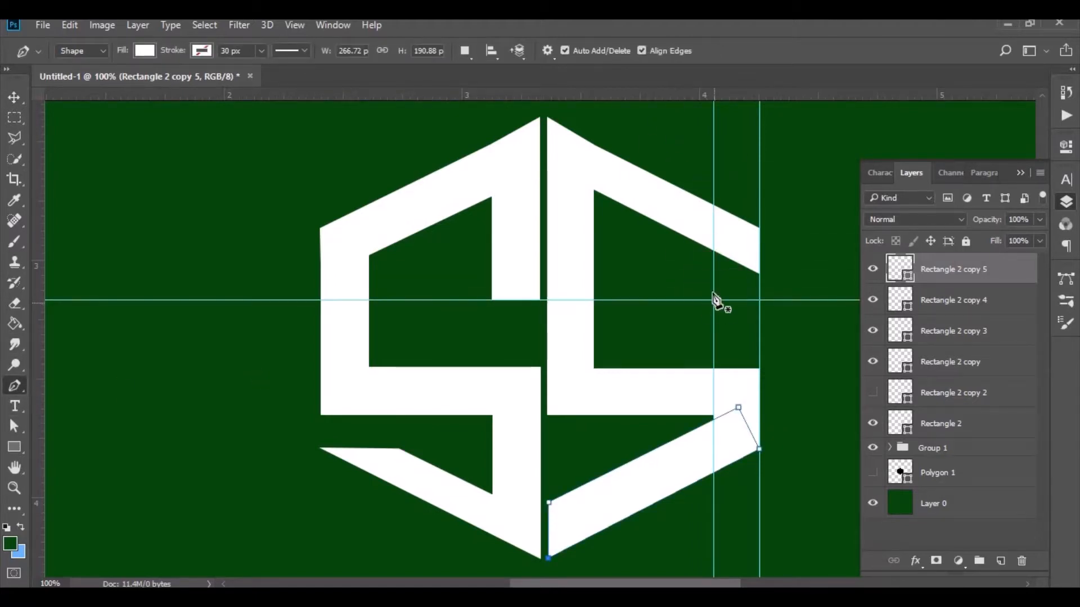
Step: Draw a short white vertical bar about 57 px wide and 100 px tall with the Pen tool, from the upper-right diagonal to the horizontal guide
{"action": "left_click", "coordinate": [713, 300]}
{"action": "left_click", "coordinate": [713, 221]}
{"action": "left_click", "coordinate": [759, 246]}
{"action": "left_click", "coordinate": [759, 301]}
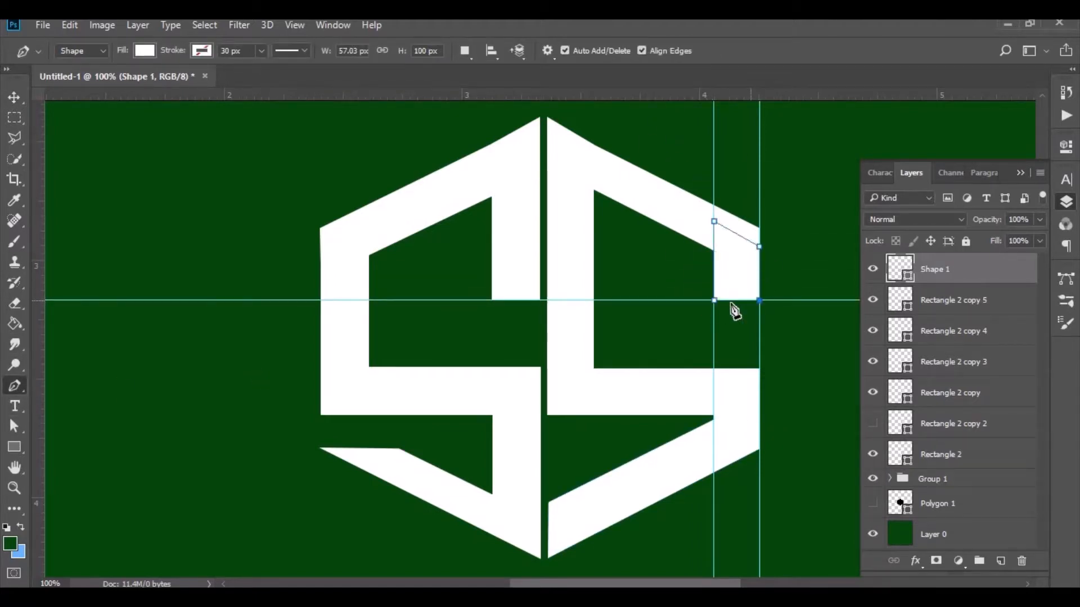
{"action": "left_click", "coordinate": [715, 301]}
Step: Remove the two vertical guides and the horizontal guide around the new short bar
{"action": "key", "text": "v"}
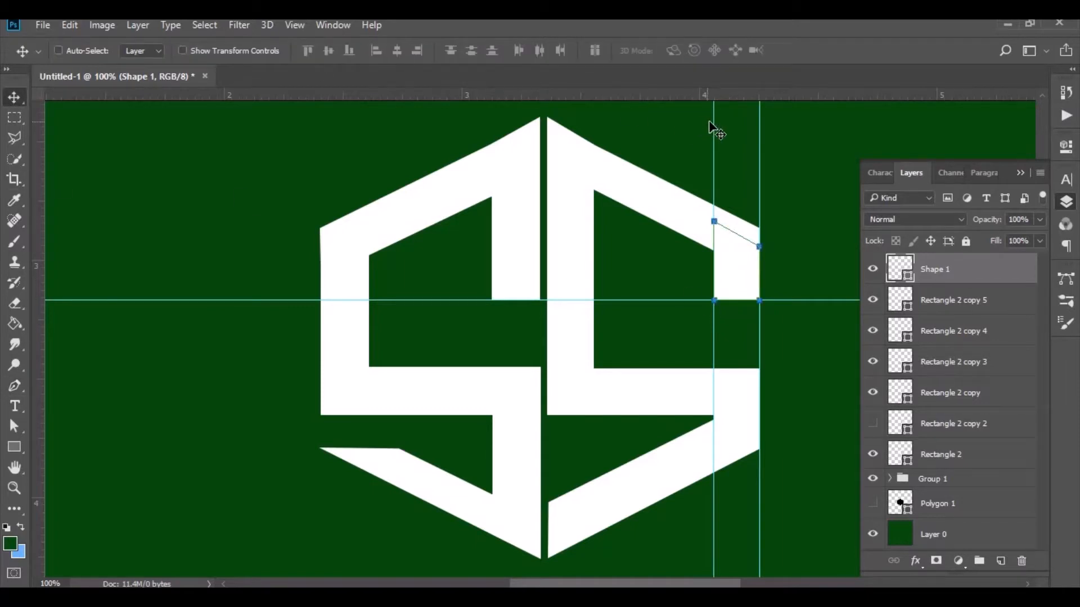
{"action": "left_click_drag", "start_coordinate": [709, 123], "coordinate": [760, 85]}
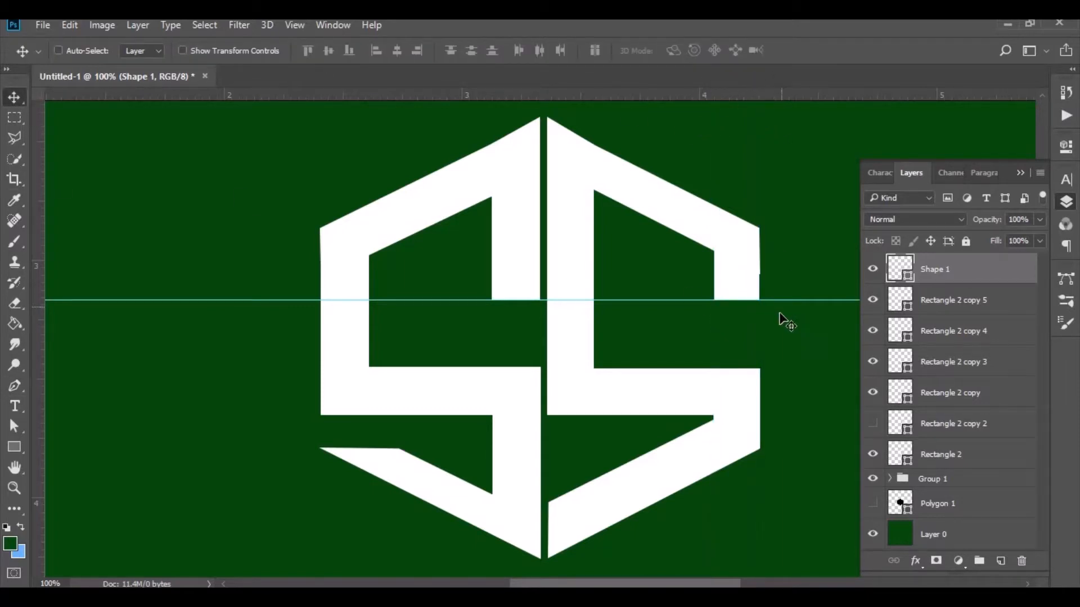
{"action": "left_click_drag", "start_coordinate": [775, 301], "coordinate": [777, 90]}
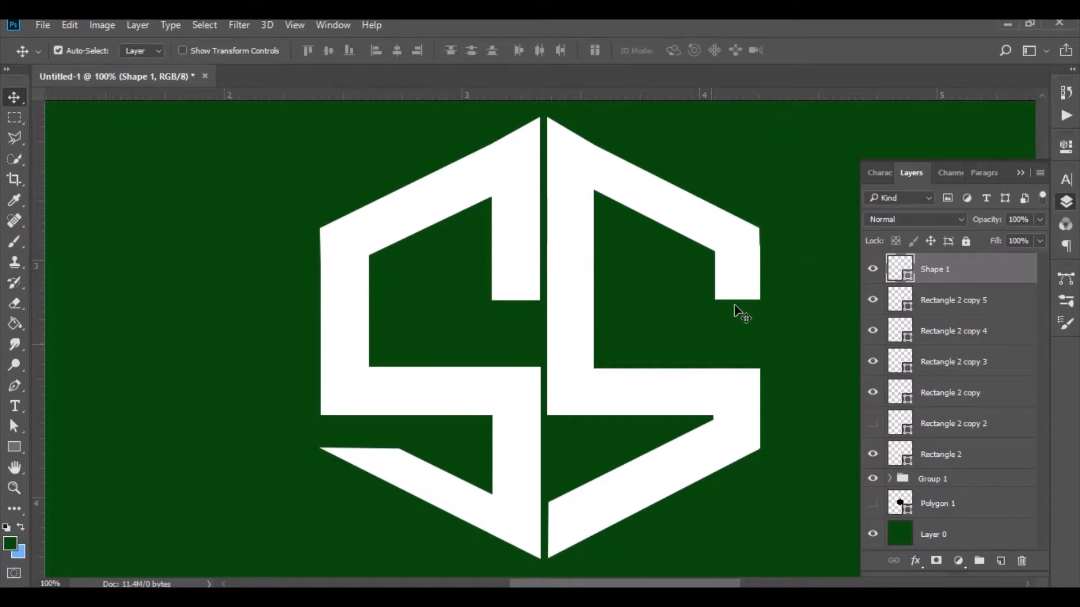
Step: Adjust the outer upper corner of the new short bar (Shape 1) to line up with the end of the upper-right diagonal bar
{"action": "left_click", "coordinate": [14, 424]}
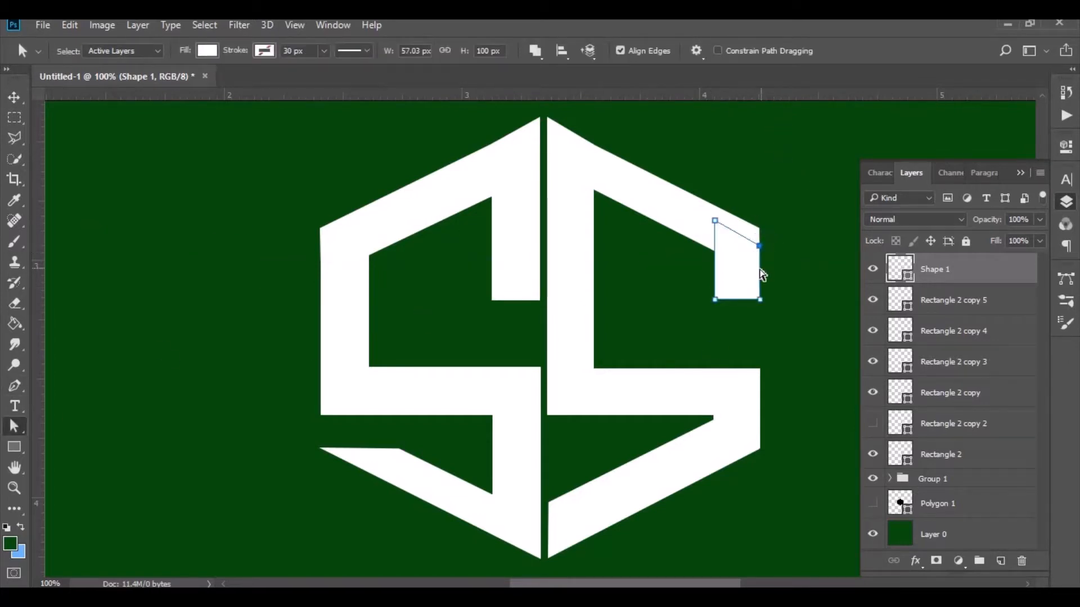
{"action": "left_click", "coordinate": [15, 98]}
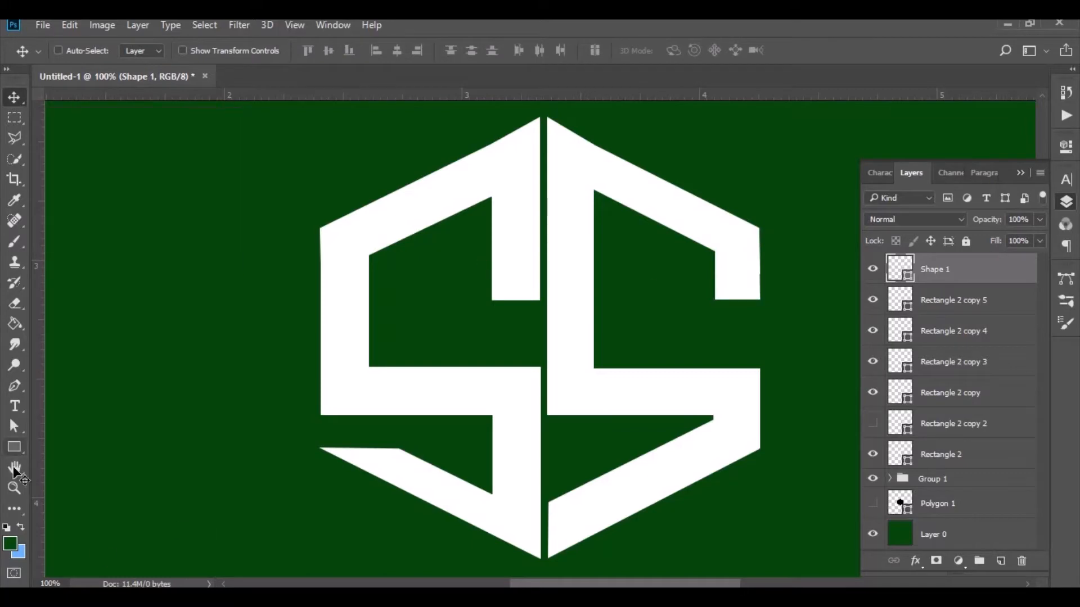
{"action": "left_click", "coordinate": [13, 426]}
{"action": "left_click", "coordinate": [760, 324]}
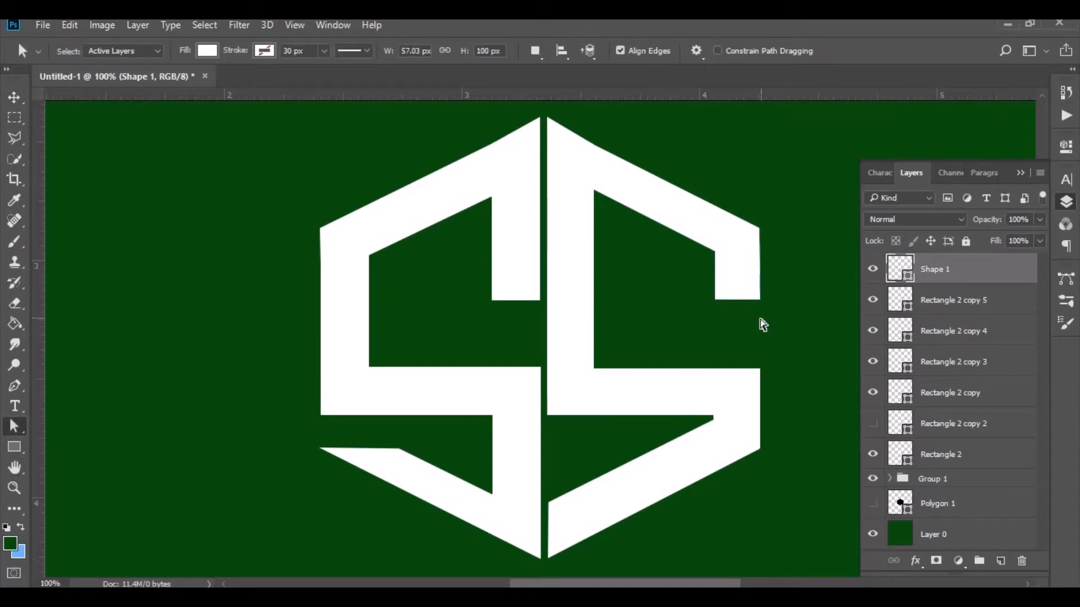
Step: Place a horizontal guide at the upper edge of the left half's middle bar and nudge Rectangle 2 copy 3 up to it
{"action": "scroll", "coordinate": [773, 321], "scroll_direction": "down", "scroll_amount": 1}
{"action": "left_click_drag", "start_coordinate": [556, 95], "coordinate": [634, 341]}
{"action": "left_click", "coordinate": [872, 361]}
{"action": "left_click", "coordinate": [872, 361]}
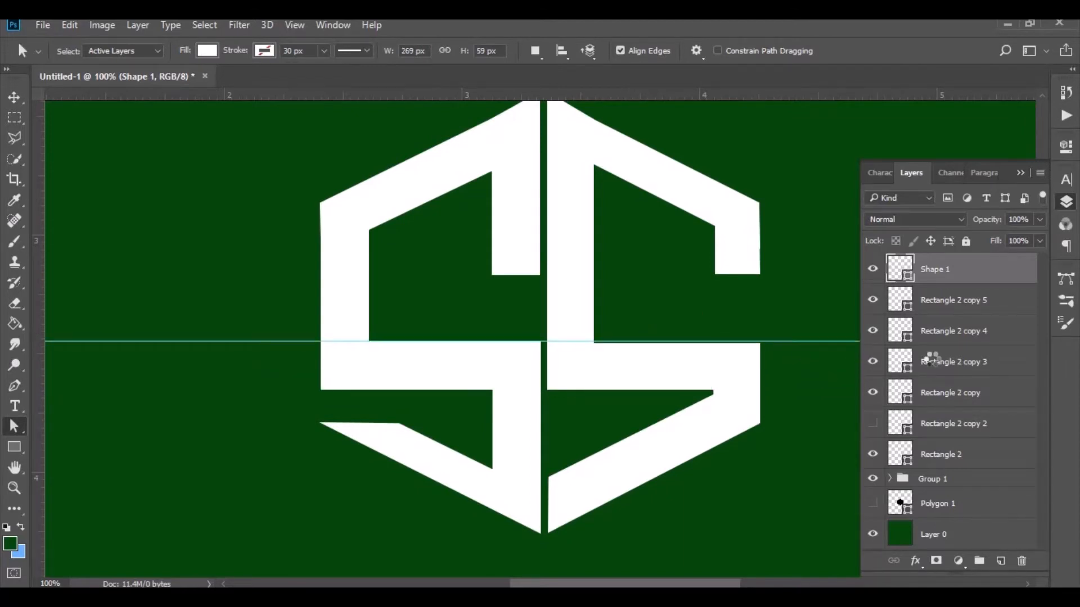
{"action": "left_click", "coordinate": [934, 362]}
{"action": "left_click", "coordinate": [15, 97]}
{"action": "key", "text": "Up"}
{"action": "key", "text": "Up"}
{"action": "key", "text": "Up"}
{"action": "key", "text": "Up"}
{"action": "key", "text": "Up"}
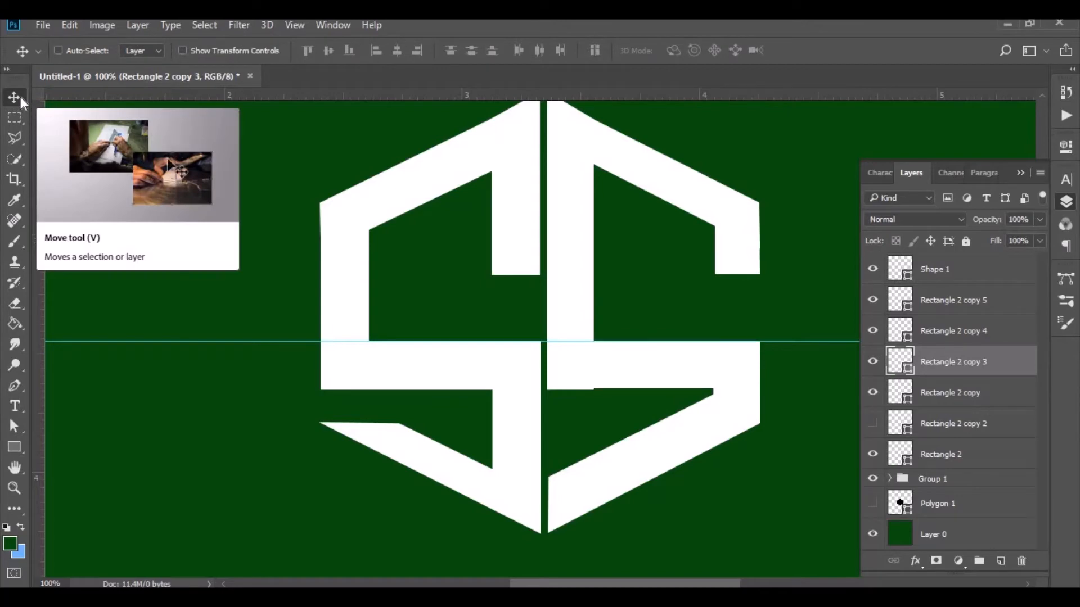
Step: Raise the lower end of the right half's vertical bar (Rectangle 2) to the middle bar's lower edge and remove the horizontal guide
{"action": "left_click", "coordinate": [875, 394]}
{"action": "left_click", "coordinate": [872, 331]}
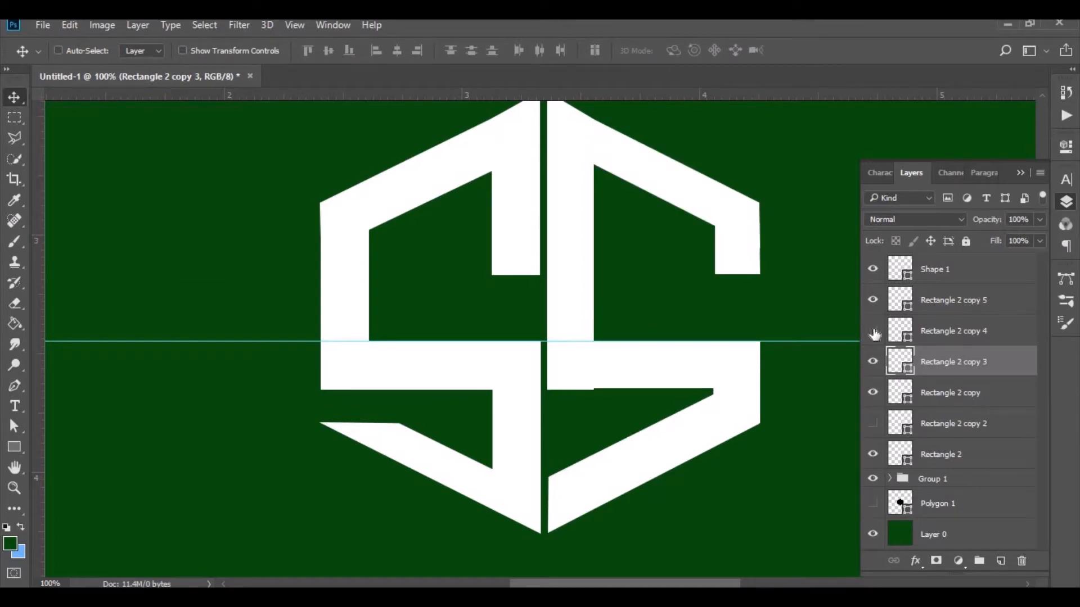
{"action": "left_click", "coordinate": [871, 332]}
{"action": "left_click", "coordinate": [872, 309]}
{"action": "left_click", "coordinate": [872, 309]}
{"action": "left_click", "coordinate": [942, 454]}
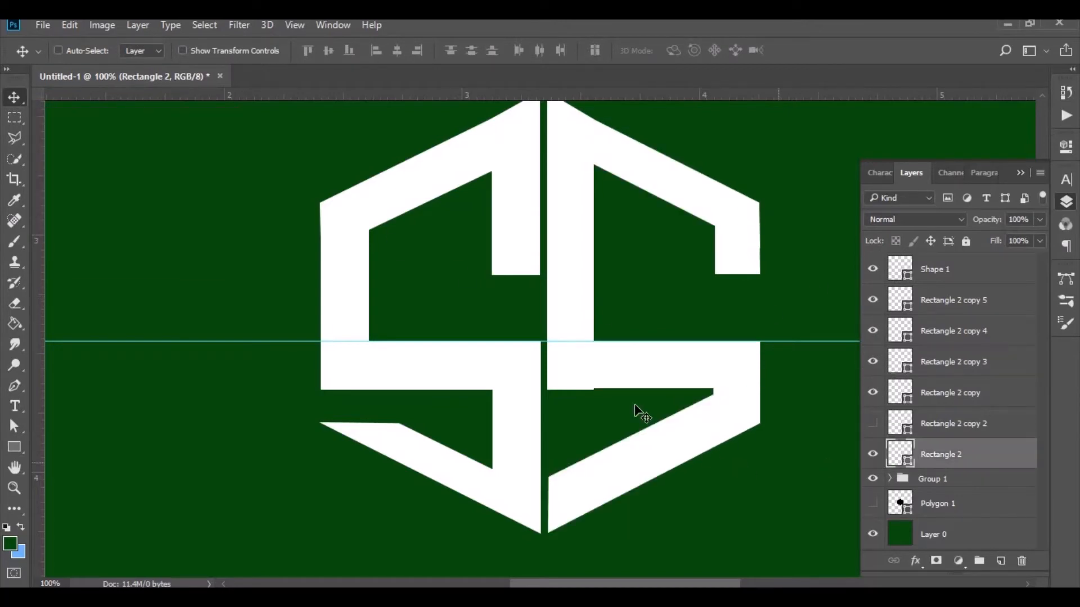
{"action": "left_click_drag", "start_coordinate": [605, 371], "coordinate": [548, 405]}
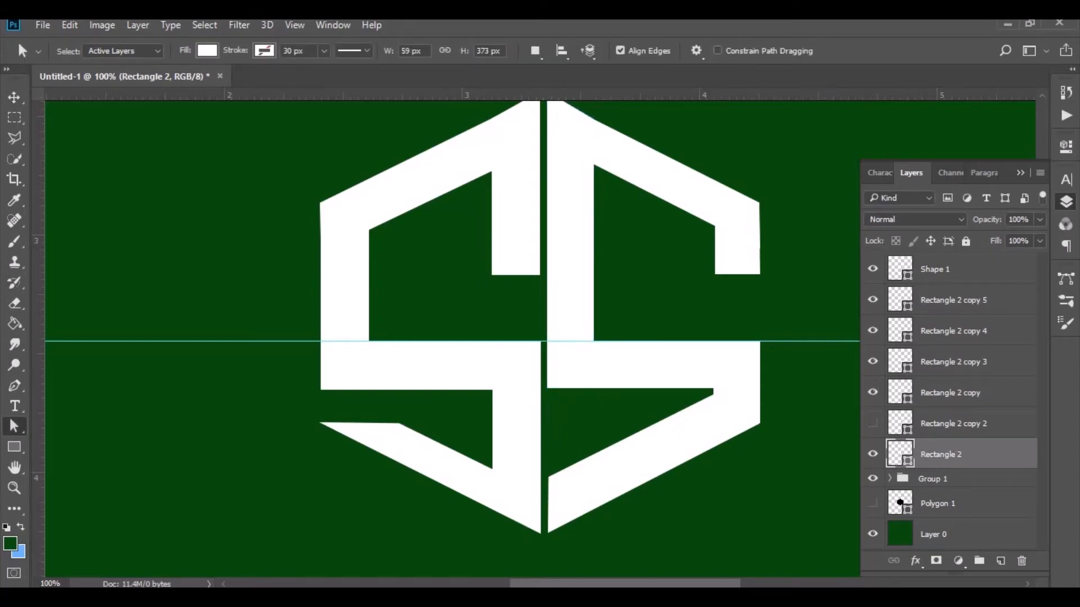
{"action": "key", "text": "v"}
{"action": "scroll", "coordinate": [787, 265], "scroll_direction": "up", "scroll_amount": 1}
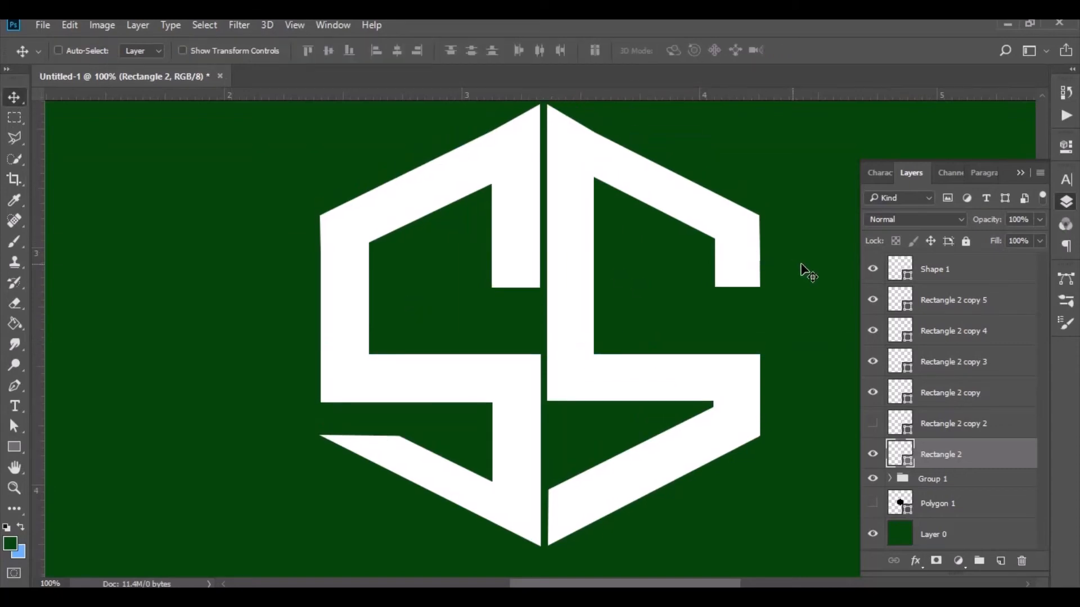